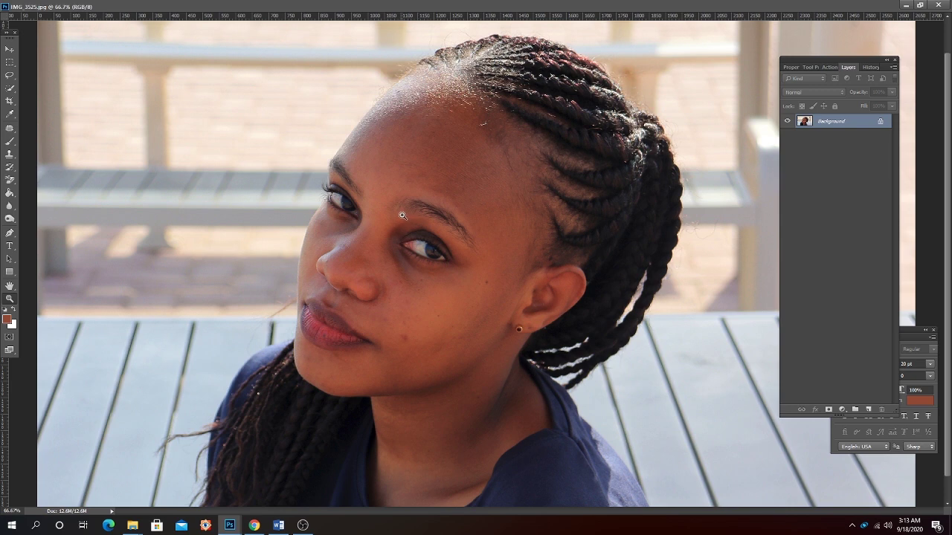
Add a new empty layer and set the brush's foreground color to pure blue (0000ff)
{"action": "left_click", "coordinate": [868, 409]}
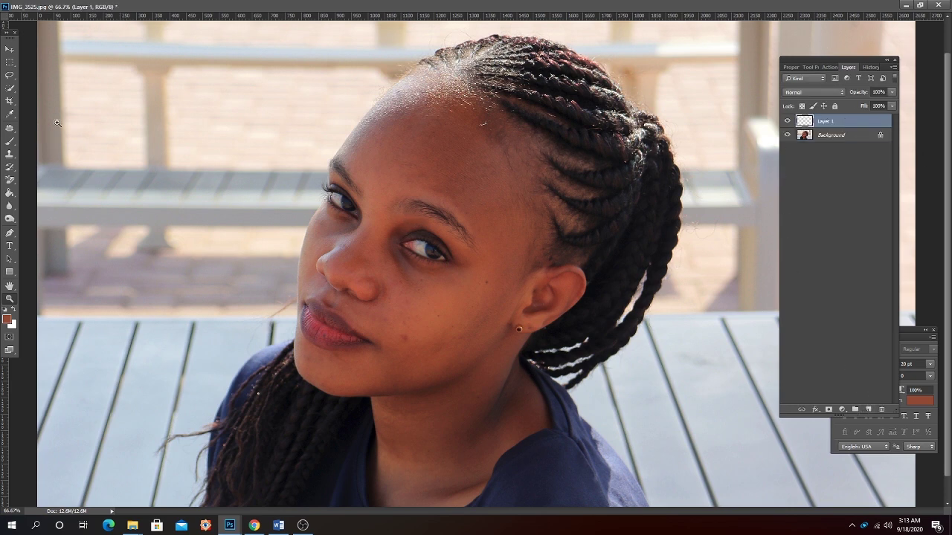
{"action": "left_click", "coordinate": [10, 88]}
{"action": "left_click", "coordinate": [9, 142]}
{"action": "right_click", "coordinate": [216, 266]}
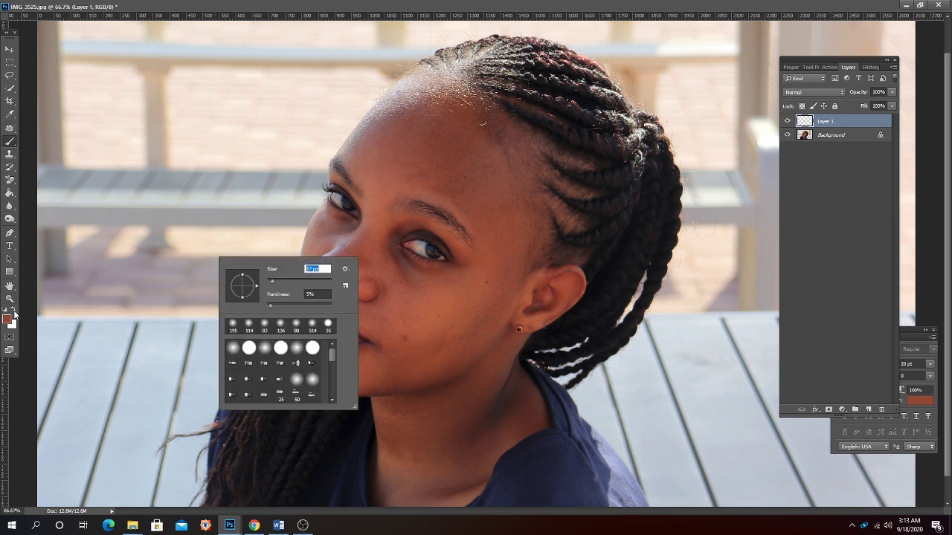
{"action": "left_click", "coordinate": [6, 319]}
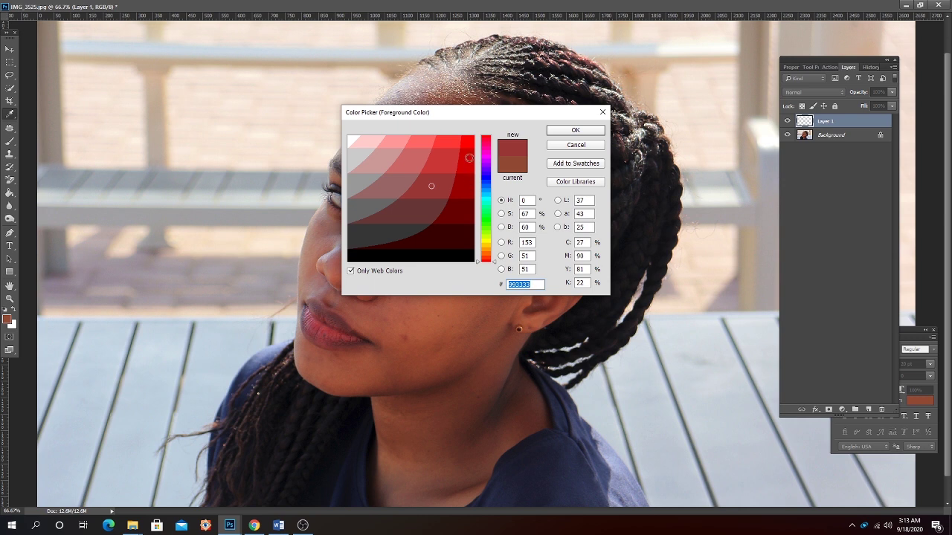
{"action": "left_click", "coordinate": [487, 179]}
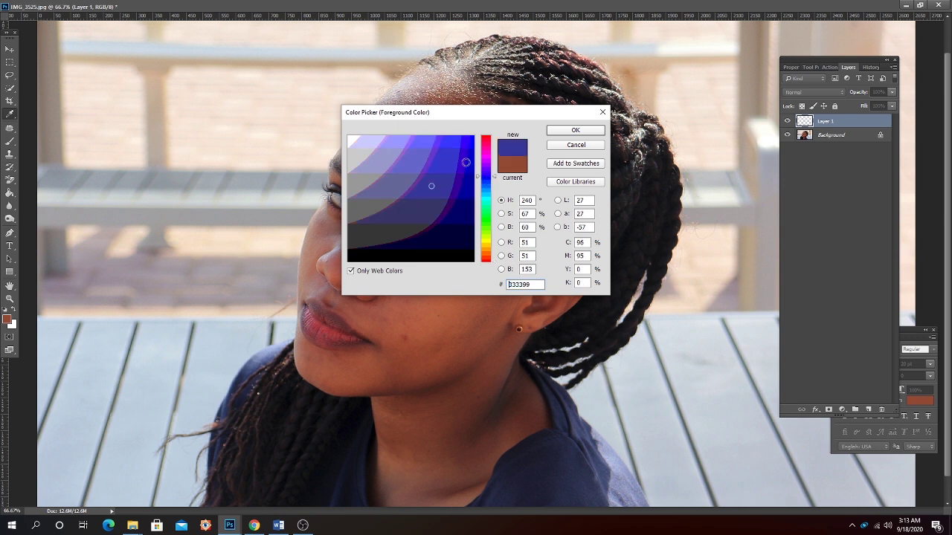
{"action": "left_click", "coordinate": [469, 141]}
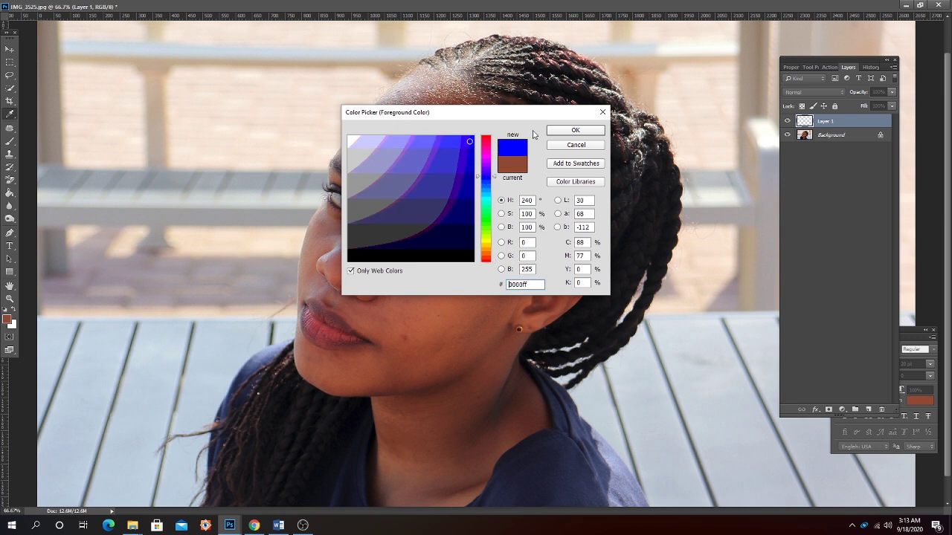
{"action": "left_click", "coordinate": [576, 131]}
Set the brush to 13 px with 100% hardness, 100% flow and 100% opacity
{"action": "right_click", "coordinate": [461, 183]}
{"action": "left_click_drag", "start_coordinate": [512, 232], "coordinate": [574, 229]}
{"action": "mouse_move", "coordinate": [515, 203]}
{"action": "left_mouse_down"}
{"action": "mouse_move", "coordinate": [564, 203]}
{"action": "mouse_move", "coordinate": [515, 206]}
{"action": "left_mouse_up"}
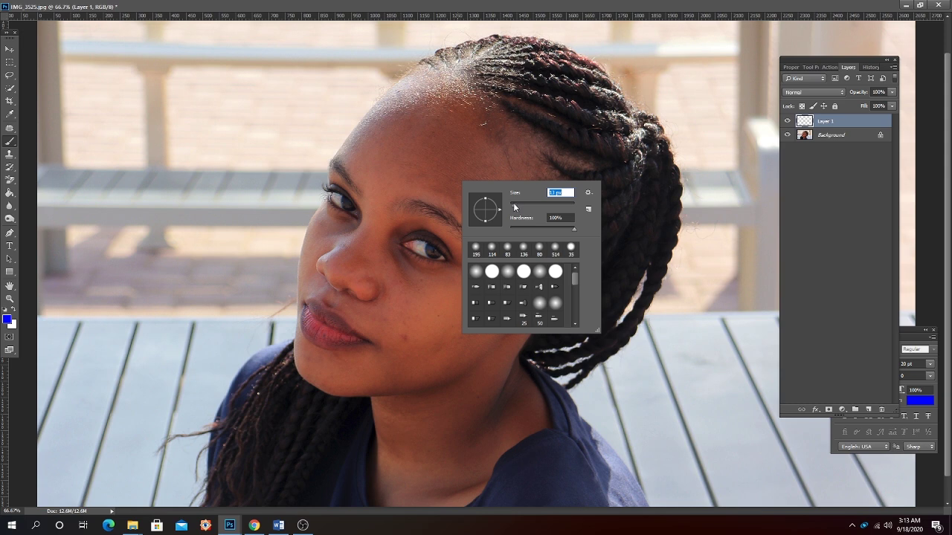
{"action": "left_click", "coordinate": [402, 219]}
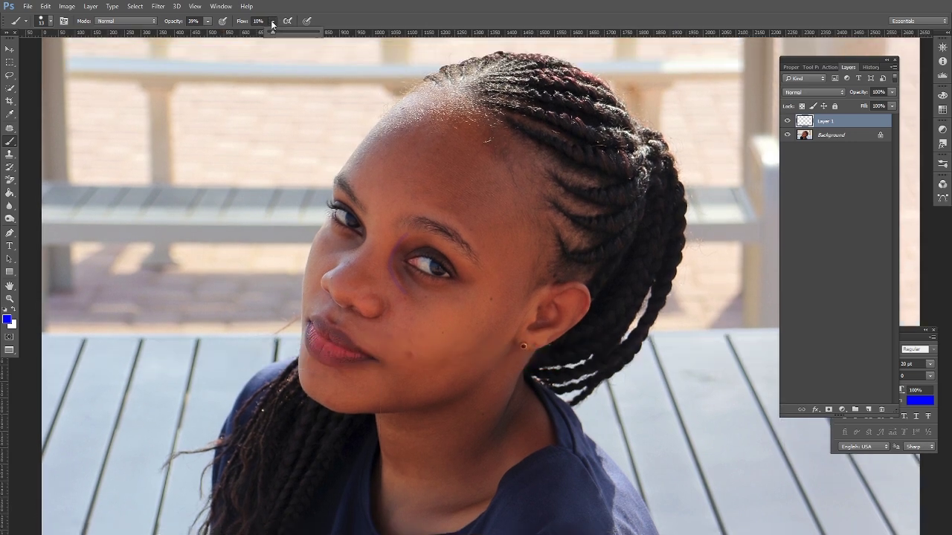
{"action": "left_click", "coordinate": [272, 21]}
{"action": "left_click_drag", "start_coordinate": [273, 32], "coordinate": [439, 36]}
{"action": "left_click", "coordinate": [208, 22]}
{"action": "left_click_drag", "start_coordinate": [208, 33], "coordinate": [455, 48]}
Outline the uneven skin areas around both eyes and on the forehead with blue brush strokes
{"action": "mouse_move", "coordinate": [410, 229]}
{"action": "left_mouse_down"}
{"action": "mouse_move", "coordinate": [389, 271]}
{"action": "mouse_move", "coordinate": [409, 307]}
{"action": "mouse_move", "coordinate": [431, 296]}
{"action": "mouse_move", "coordinate": [411, 260]}
{"action": "mouse_move", "coordinate": [443, 235]}
{"action": "mouse_move", "coordinate": [391, 232]}
{"action": "left_mouse_up"}
{"action": "mouse_move", "coordinate": [339, 192]}
{"action": "left_mouse_down"}
{"action": "mouse_move", "coordinate": [369, 222]}
{"action": "mouse_move", "coordinate": [368, 253]}
{"action": "mouse_move", "coordinate": [340, 260]}
{"action": "mouse_move", "coordinate": [326, 244]}
{"action": "mouse_move", "coordinate": [357, 222]}
{"action": "mouse_move", "coordinate": [342, 183]}
{"action": "left_mouse_up"}
{"action": "mouse_move", "coordinate": [444, 115]}
{"action": "left_mouse_down"}
{"action": "mouse_move", "coordinate": [403, 179]}
{"action": "mouse_move", "coordinate": [492, 253]}
{"action": "mouse_move", "coordinate": [533, 214]}
{"action": "mouse_move", "coordinate": [478, 112]}
{"action": "left_mouse_up"}
Outline the uneven skin areas at the mouth corner, jaw, cheek and neck with blue brush strokes
{"action": "scroll", "coordinate": [405, 268], "scroll_direction": "down", "scroll_amount": 3}
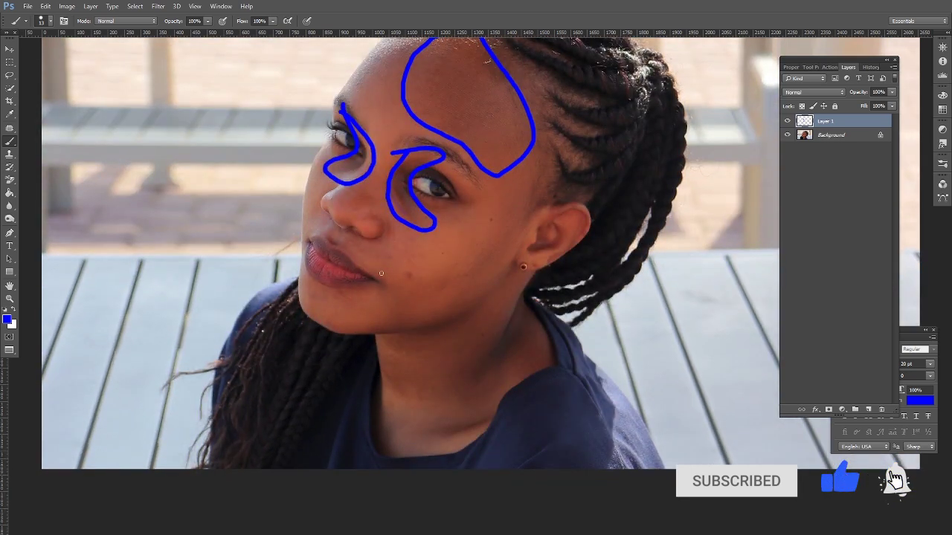
{"action": "mouse_move", "coordinate": [374, 265]}
{"action": "left_mouse_down"}
{"action": "mouse_move", "coordinate": [378, 277]}
{"action": "mouse_move", "coordinate": [357, 288]}
{"action": "mouse_move", "coordinate": [378, 301]}
{"action": "mouse_move", "coordinate": [395, 269]}
{"action": "mouse_move", "coordinate": [381, 265]}
{"action": "left_mouse_up"}
{"action": "mouse_move", "coordinate": [408, 299]}
{"action": "left_mouse_down"}
{"action": "mouse_move", "coordinate": [362, 319]}
{"action": "mouse_move", "coordinate": [431, 322]}
{"action": "mouse_move", "coordinate": [488, 291]}
{"action": "mouse_move", "coordinate": [484, 278]}
{"action": "mouse_move", "coordinate": [389, 304]}
{"action": "left_mouse_up"}
{"action": "mouse_move", "coordinate": [504, 197]}
{"action": "left_mouse_down"}
{"action": "mouse_move", "coordinate": [453, 264]}
{"action": "mouse_move", "coordinate": [462, 282]}
{"action": "mouse_move", "coordinate": [498, 264]}
{"action": "mouse_move", "coordinate": [528, 192]}
{"action": "left_mouse_up"}
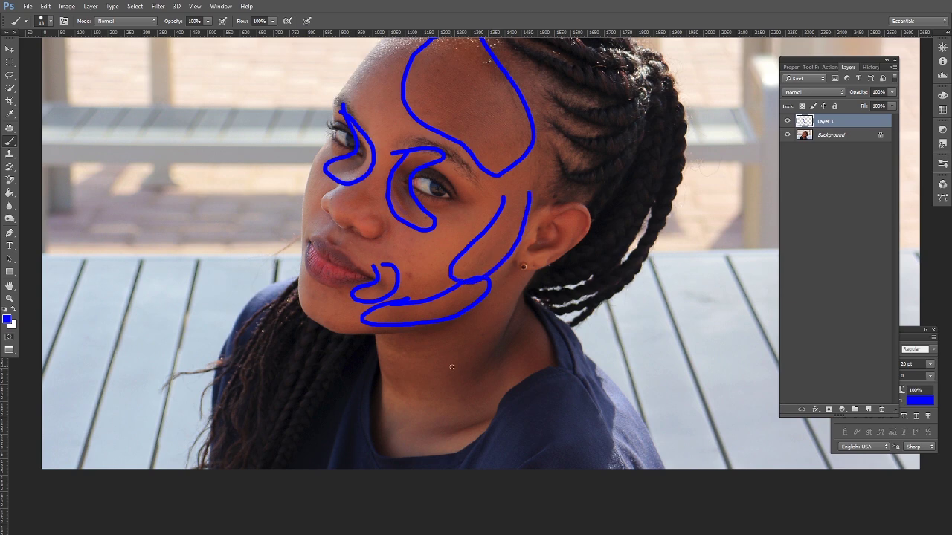
{"action": "scroll", "coordinate": [472, 332], "scroll_direction": "down", "scroll_amount": 5}
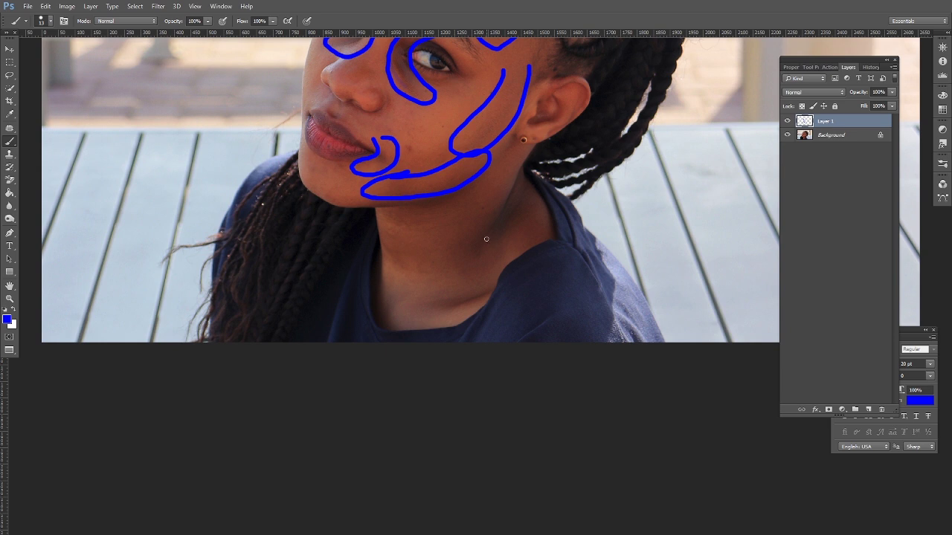
{"action": "mouse_move", "coordinate": [511, 167]}
{"action": "left_mouse_down"}
{"action": "mouse_move", "coordinate": [450, 232]}
{"action": "mouse_move", "coordinate": [431, 262]}
{"action": "mouse_move", "coordinate": [439, 284]}
{"action": "mouse_move", "coordinate": [479, 276]}
{"action": "mouse_move", "coordinate": [507, 255]}
{"action": "mouse_move", "coordinate": [530, 217]}
{"action": "mouse_move", "coordinate": [513, 164]}
{"action": "left_mouse_up"}
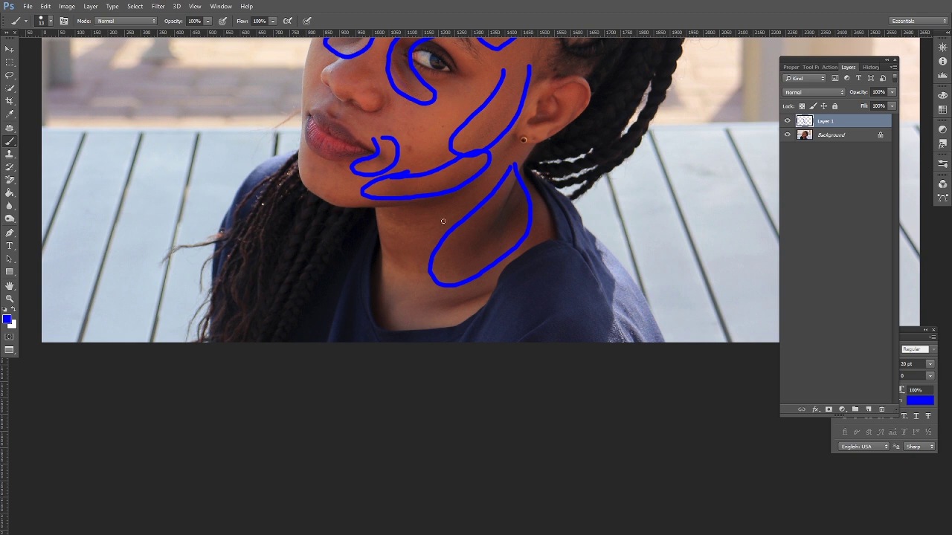
Reduce the brush size to 7 px and outline the uneven area on the side of the nose
{"action": "scroll", "coordinate": [419, 231], "scroll_direction": "up", "scroll_amount": 2}
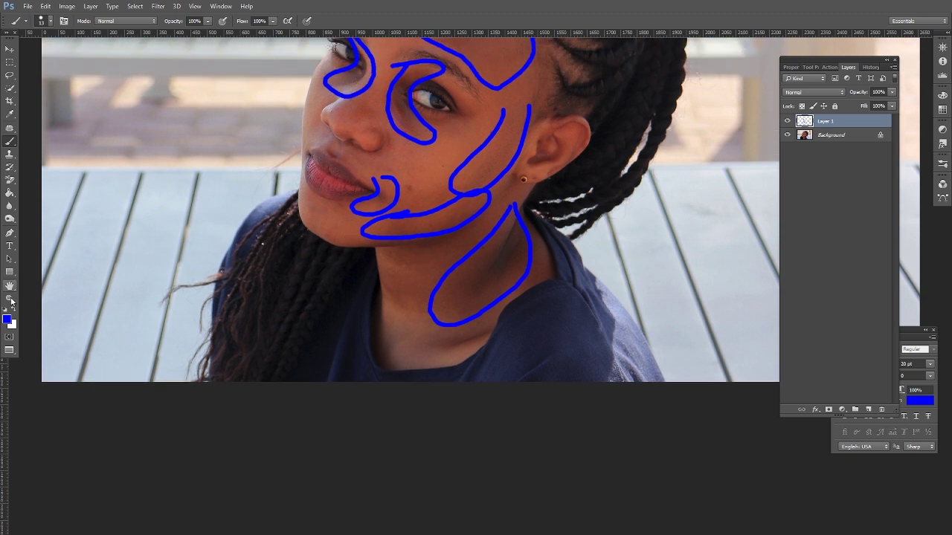
{"action": "left_click", "coordinate": [10, 299]}
{"action": "left_click", "coordinate": [345, 100]}
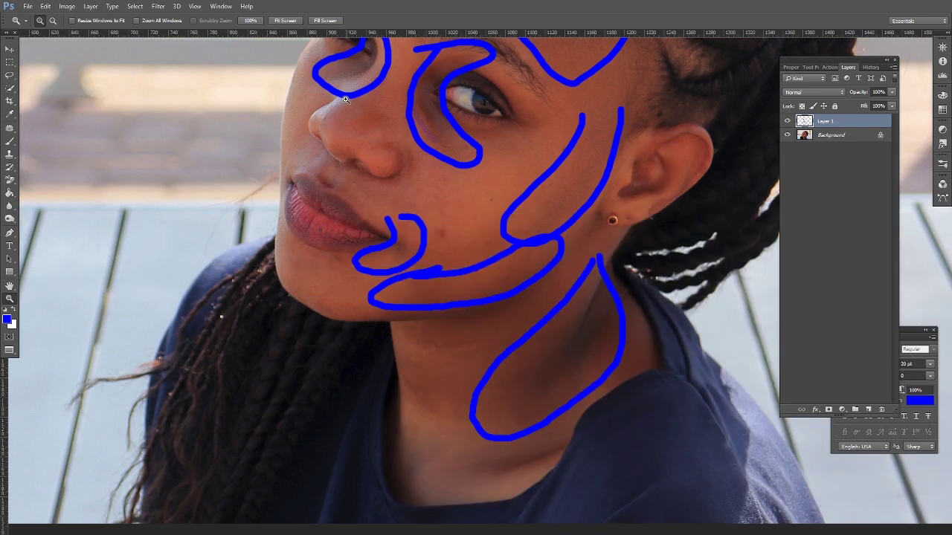
{"action": "left_click", "coordinate": [345, 99]}
{"action": "left_click", "coordinate": [345, 100]}
{"action": "left_click", "coordinate": [345, 100]}
{"action": "key", "text": "space"}
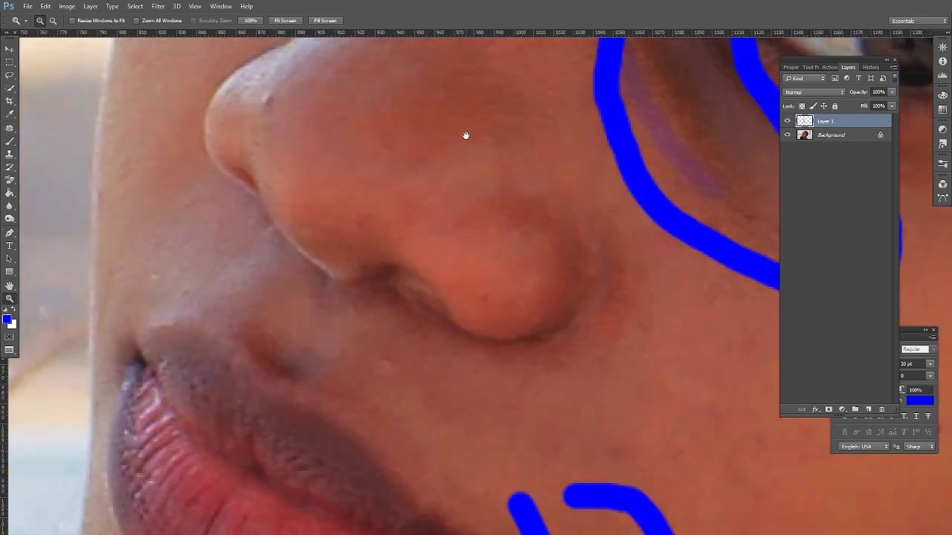
{"action": "left_click", "coordinate": [10, 142]}
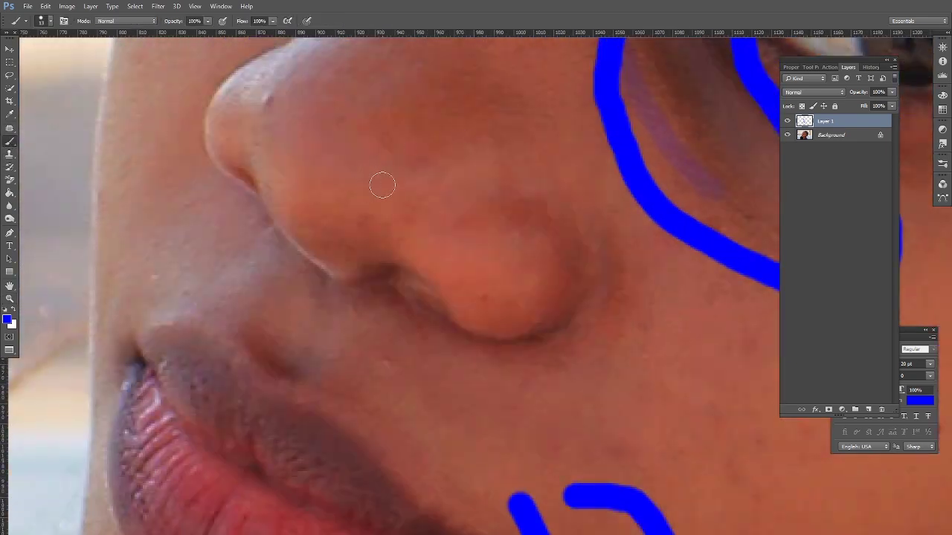
{"action": "scroll", "coordinate": [357, 216], "scroll_direction": "up", "scroll_amount": 2}
{"action": "scroll", "coordinate": [357, 216], "scroll_direction": "right", "scroll_amount": 4}
{"action": "right_click", "coordinate": [375, 226]}
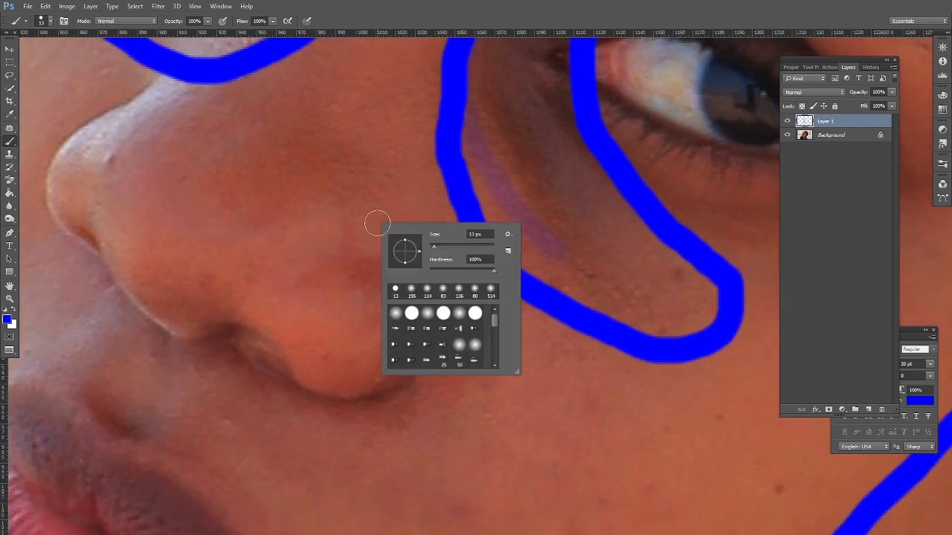
{"action": "mouse_move", "coordinate": [269, 164]}
{"action": "left_mouse_down"}
{"action": "mouse_move", "coordinate": [209, 147]}
{"action": "mouse_move", "coordinate": [149, 171]}
{"action": "mouse_move", "coordinate": [179, 233]}
{"action": "mouse_move", "coordinate": [338, 255]}
{"action": "mouse_move", "coordinate": [293, 150]}
{"action": "left_mouse_up"}
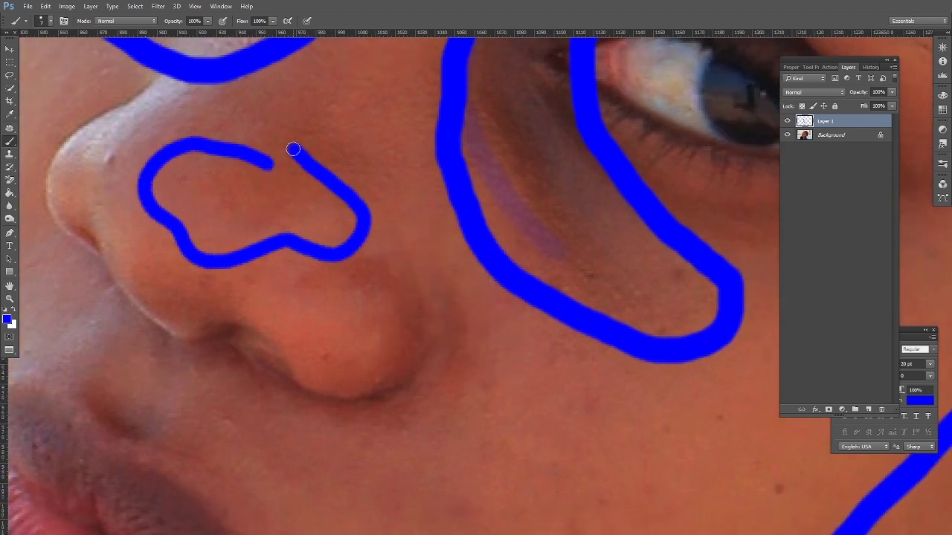
Delete the layer containing the blue outlines
{"action": "left_click", "coordinate": [390, 182], "text": "alt"}
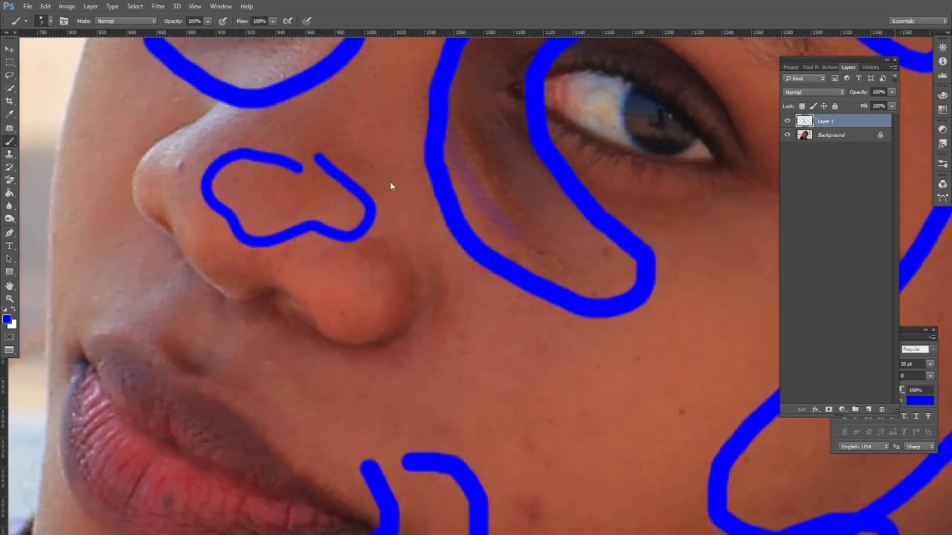
{"action": "scroll", "coordinate": [391, 182], "scroll_direction": "down", "scroll_amount": 2}
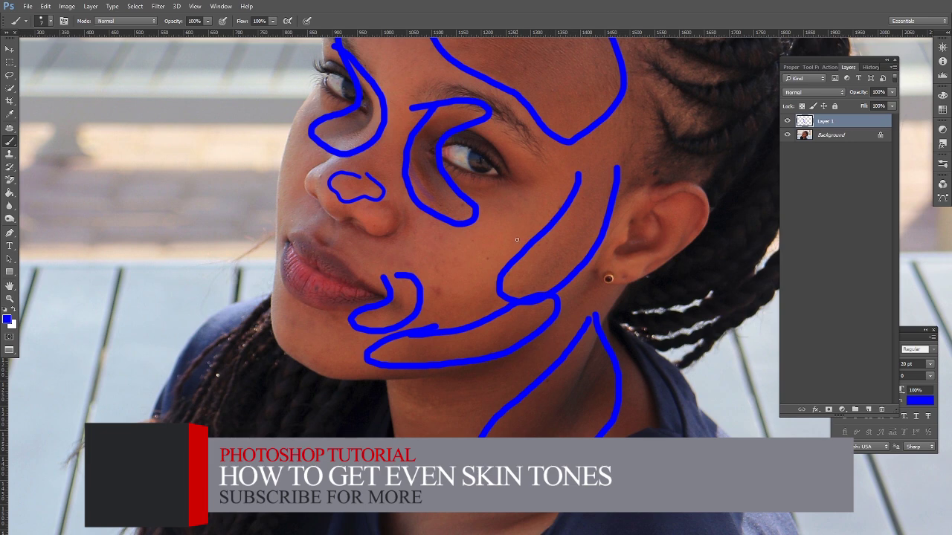
{"action": "scroll", "coordinate": [513, 264], "scroll_direction": "down", "scroll_amount": 2}
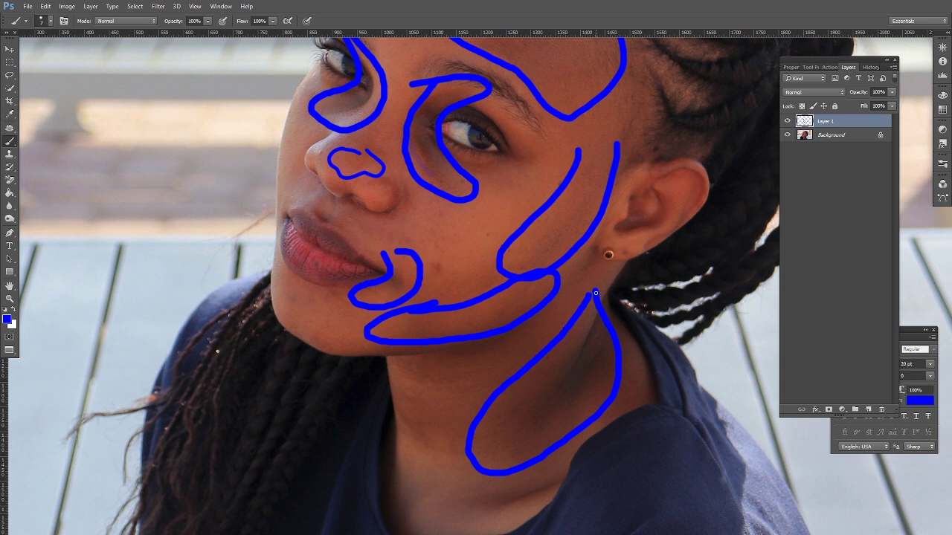
{"action": "scroll", "coordinate": [549, 264], "scroll_direction": "up", "scroll_amount": 3}
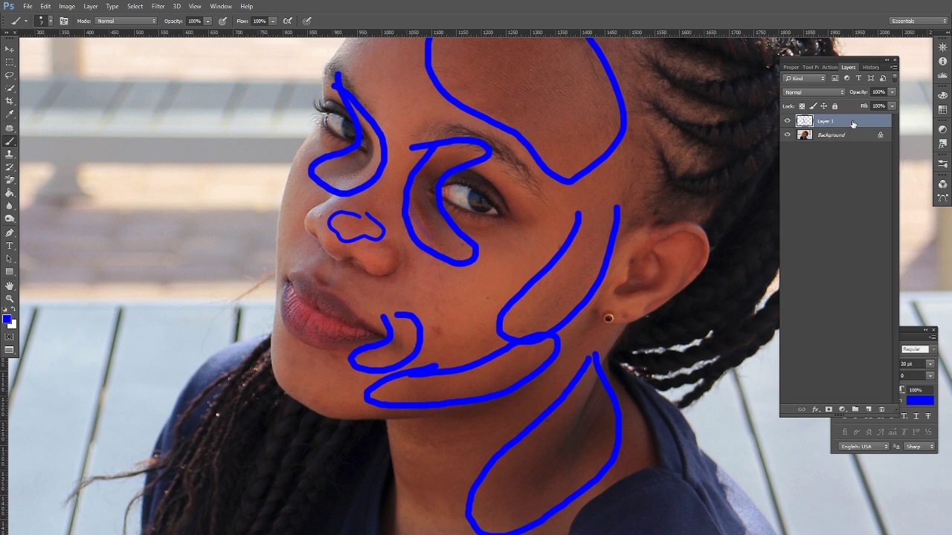
{"action": "left_click_drag", "start_coordinate": [853, 124], "coordinate": [883, 410]}
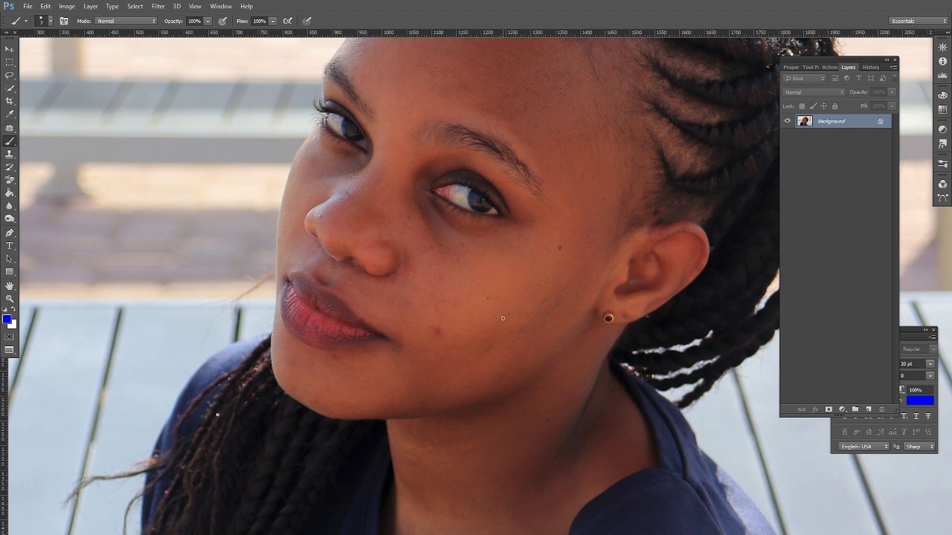
Duplicate the Background layer twice
{"action": "left_click_drag", "start_coordinate": [610, 144], "coordinate": [573, 218]}
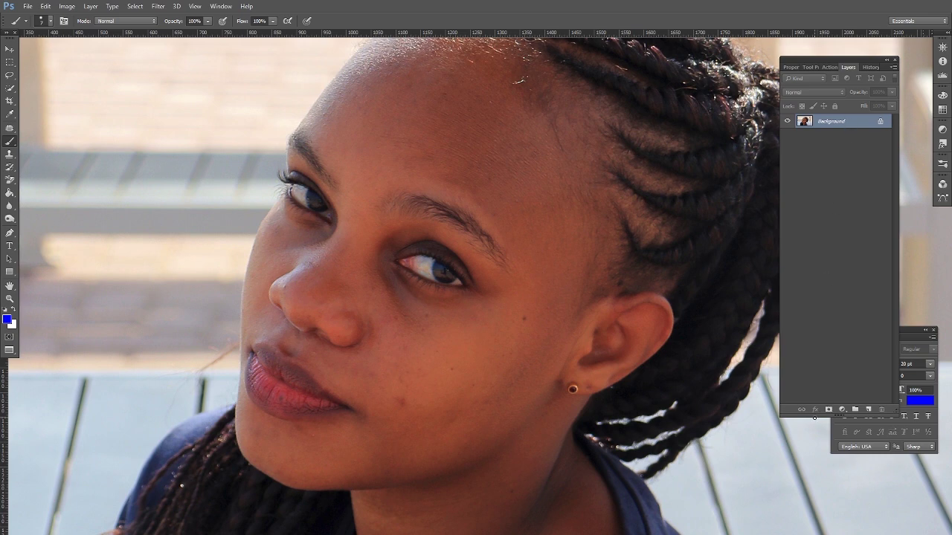
{"action": "left_click_drag", "start_coordinate": [814, 416], "coordinate": [814, 219]}
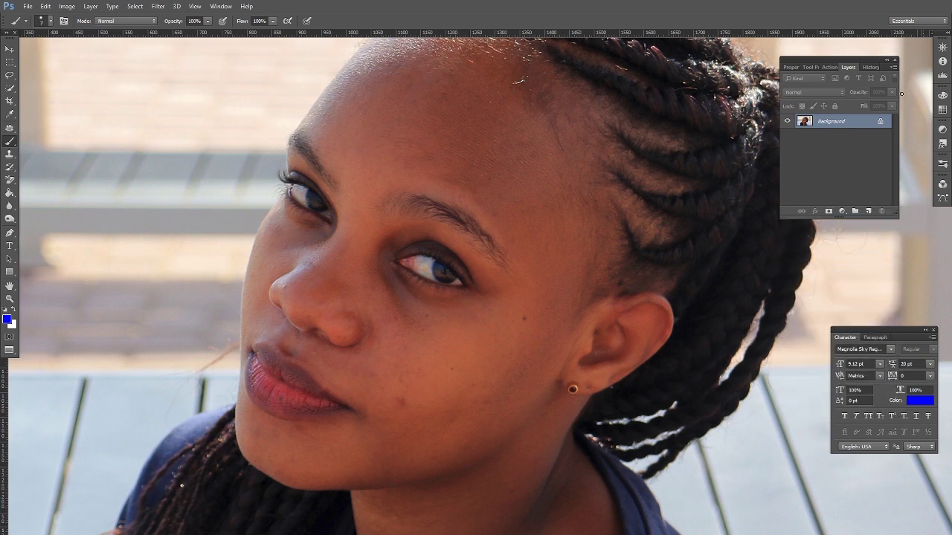
{"action": "left_click_drag", "start_coordinate": [857, 130], "coordinate": [867, 211]}
{"action": "left_click_drag", "start_coordinate": [863, 123], "coordinate": [867, 211]}
{"action": "left_click", "coordinate": [786, 121]}
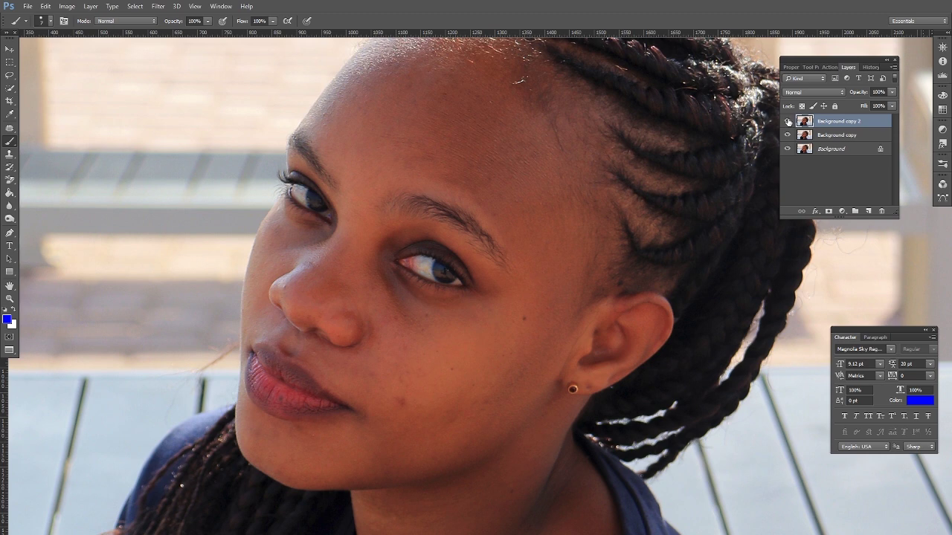
Rename the lower background copy "bl" and the upper one "h", and delete both copies
{"action": "double_click", "coordinate": [821, 135]}
{"action": "type", "text": "bl"}
{"action": "double_click", "coordinate": [820, 121]}
{"action": "type", "text": "h"}
{"action": "key", "text": "Return"}
{"action": "left_click", "coordinate": [846, 138], "text": "shift"}
{"action": "left_click_drag", "start_coordinate": [865, 126], "coordinate": [881, 210]}
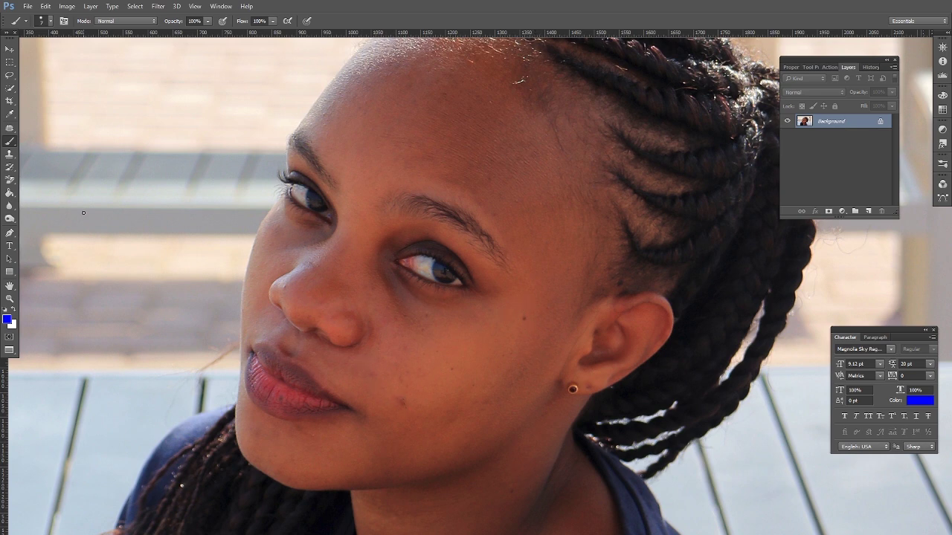
Use the Patch tool to replace the small dark spot in the middle of the cheek with clean skin
{"action": "left_click", "coordinate": [10, 130]}
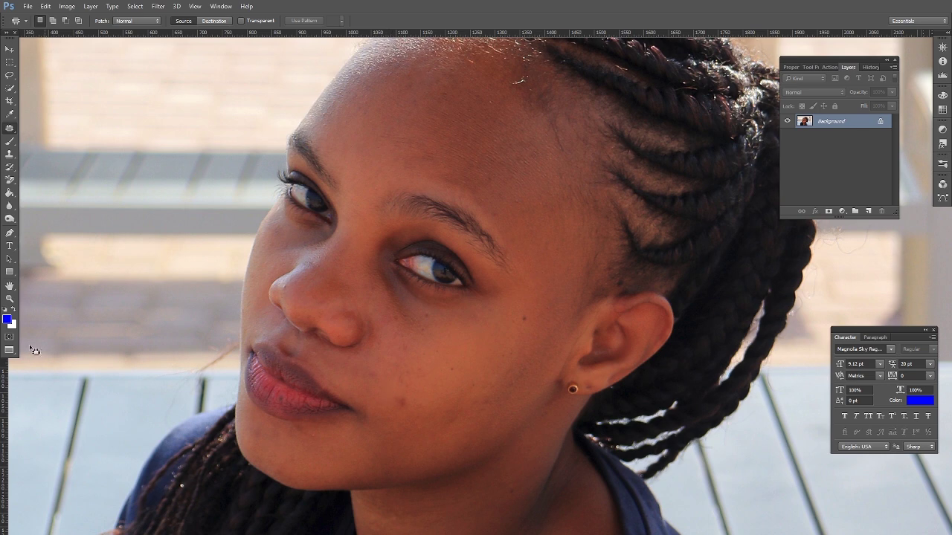
{"action": "left_click", "coordinate": [10, 300]}
{"action": "left_click", "coordinate": [344, 321]}
{"action": "left_click_drag", "start_coordinate": [525, 367], "coordinate": [472, 229]}
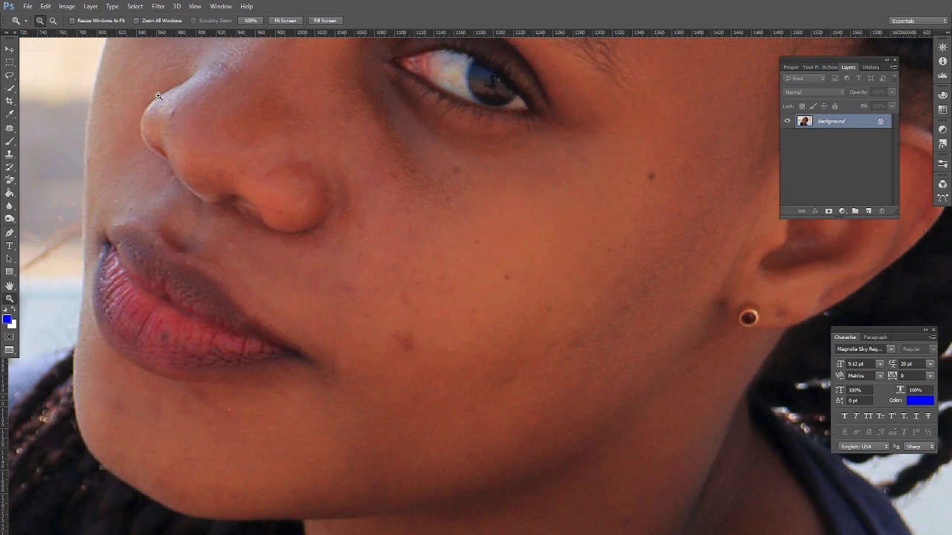
{"action": "left_click", "coordinate": [10, 128]}
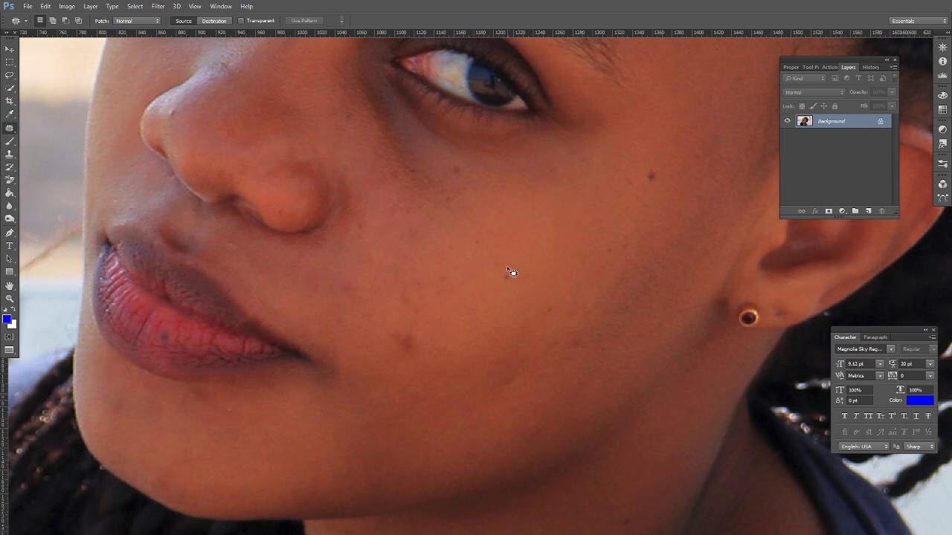
{"action": "mouse_move", "coordinate": [512, 268]}
{"action": "left_mouse_down"}
{"action": "mouse_move", "coordinate": [504, 283]}
{"action": "mouse_move", "coordinate": [517, 280]}
{"action": "mouse_move", "coordinate": [534, 237]}
{"action": "mouse_move", "coordinate": [484, 233]}
{"action": "mouse_move", "coordinate": [514, 225]}
{"action": "left_mouse_up"}
{"action": "key", "text": "ctrl+d"}
Patch the dark mole on the upper cheek between the eye and the ear
{"action": "key", "text": "ctrl+d"}
{"action": "mouse_move", "coordinate": [657, 157]}
{"action": "left_mouse_down"}
{"action": "mouse_move", "coordinate": [642, 177]}
{"action": "mouse_move", "coordinate": [657, 158]}
{"action": "left_mouse_up"}
{"action": "mouse_move", "coordinate": [653, 176]}
{"action": "left_mouse_down"}
{"action": "mouse_move", "coordinate": [663, 128]}
{"action": "mouse_move", "coordinate": [638, 165]}
{"action": "mouse_move", "coordinate": [657, 160]}
{"action": "left_mouse_up"}
{"action": "left_click_drag", "start_coordinate": [654, 172], "coordinate": [644, 153]}
{"action": "key", "text": "ctrl+d"}
Patch the small marks scattered over the outer cheek with nearby clear skin
{"action": "left_click_drag", "start_coordinate": [700, 140], "coordinate": [691, 159]}
{"action": "key", "text": "ctrl+d"}
{"action": "mouse_move", "coordinate": [604, 246]}
{"action": "left_mouse_down"}
{"action": "mouse_move", "coordinate": [644, 223]}
{"action": "mouse_move", "coordinate": [609, 243]}
{"action": "left_mouse_up"}
{"action": "key", "text": "ctrl+d"}
{"action": "mouse_move", "coordinate": [623, 239]}
{"action": "left_mouse_down"}
{"action": "mouse_move", "coordinate": [620, 214]}
{"action": "mouse_move", "coordinate": [620, 250]}
{"action": "left_mouse_up"}
{"action": "left_click_drag", "start_coordinate": [614, 251], "coordinate": [621, 200]}
{"action": "key", "text": "ctrl+d"}
{"action": "mouse_move", "coordinate": [547, 299]}
{"action": "left_mouse_down"}
{"action": "mouse_move", "coordinate": [531, 328]}
{"action": "mouse_move", "coordinate": [562, 294]}
{"action": "left_mouse_up"}
{"action": "mouse_move", "coordinate": [551, 299]}
{"action": "left_mouse_down"}
{"action": "mouse_move", "coordinate": [566, 260]}
{"action": "mouse_move", "coordinate": [585, 296]}
{"action": "left_mouse_up"}
{"action": "key", "text": "ctrl+d"}
Patch the marks beneath the eye and the small spot on the nose
{"action": "mouse_move", "coordinate": [512, 209]}
{"action": "left_mouse_down"}
{"action": "mouse_move", "coordinate": [533, 217]}
{"action": "mouse_move", "coordinate": [500, 253]}
{"action": "mouse_move", "coordinate": [514, 266]}
{"action": "mouse_move", "coordinate": [531, 257]}
{"action": "mouse_move", "coordinate": [531, 239]}
{"action": "mouse_move", "coordinate": [502, 238]}
{"action": "mouse_move", "coordinate": [548, 268]}
{"action": "left_mouse_up"}
{"action": "key", "text": "ctrl+d"}
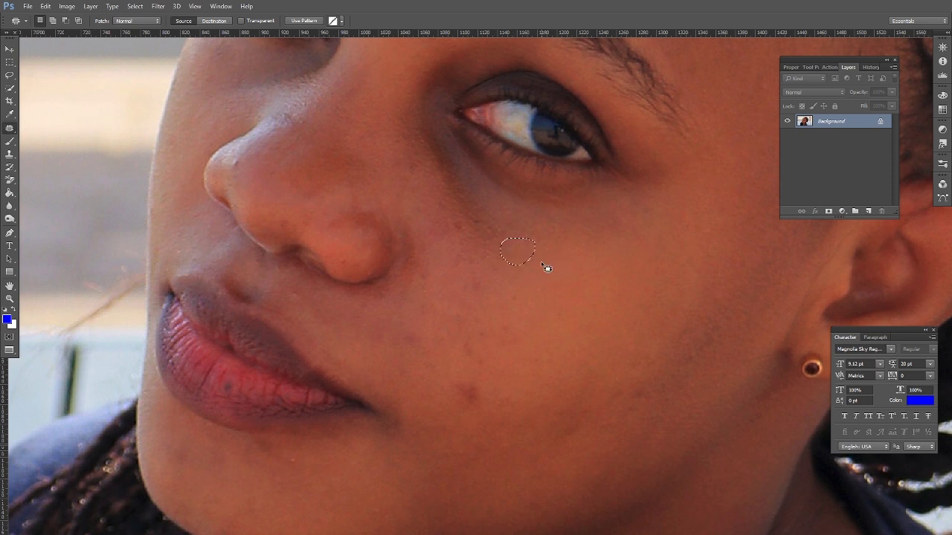
{"action": "key", "text": "ctrl+d"}
{"action": "left_click_drag", "start_coordinate": [444, 218], "coordinate": [466, 238]}
{"action": "key", "text": "ctrl+d"}
{"action": "mouse_move", "coordinate": [238, 155]}
{"action": "left_mouse_down"}
{"action": "mouse_move", "coordinate": [233, 171]}
{"action": "mouse_move", "coordinate": [242, 162]}
{"action": "left_mouse_up"}
{"action": "key", "text": "ctrl+d"}
Patch the reddish blemish near the mouth corner and the surrounding spots on the inner cheek
{"action": "left_click_drag", "start_coordinate": [426, 242], "coordinate": [405, 135]}
{"action": "mouse_move", "coordinate": [451, 155]}
{"action": "left_mouse_down"}
{"action": "mouse_move", "coordinate": [442, 188]}
{"action": "mouse_move", "coordinate": [469, 181]}
{"action": "mouse_move", "coordinate": [458, 161]}
{"action": "mouse_move", "coordinate": [508, 176]}
{"action": "left_mouse_up"}
{"action": "key", "text": "ctrl+d"}
{"action": "left_click_drag", "start_coordinate": [452, 222], "coordinate": [518, 219]}
{"action": "key", "text": "ctrl+d"}
{"action": "mouse_move", "coordinate": [430, 268]}
{"action": "left_mouse_down"}
{"action": "mouse_move", "coordinate": [464, 273]}
{"action": "mouse_move", "coordinate": [412, 309]}
{"action": "left_mouse_up"}
{"action": "key", "text": "ctrl+d"}
{"action": "mouse_move", "coordinate": [437, 233]}
{"action": "left_mouse_down"}
{"action": "mouse_move", "coordinate": [463, 270]}
{"action": "mouse_move", "coordinate": [467, 239]}
{"action": "mouse_move", "coordinate": [451, 222]}
{"action": "left_mouse_up"}
{"action": "left_click_drag", "start_coordinate": [458, 240], "coordinate": [492, 222]}
{"action": "key", "text": "ctrl+d"}
Patch the marks above the mouth corner and across the lower cheek toward the jaw
{"action": "mouse_move", "coordinate": [391, 221]}
{"action": "left_mouse_down"}
{"action": "mouse_move", "coordinate": [393, 246]}
{"action": "mouse_move", "coordinate": [415, 255]}
{"action": "mouse_move", "coordinate": [367, 236]}
{"action": "left_mouse_up"}
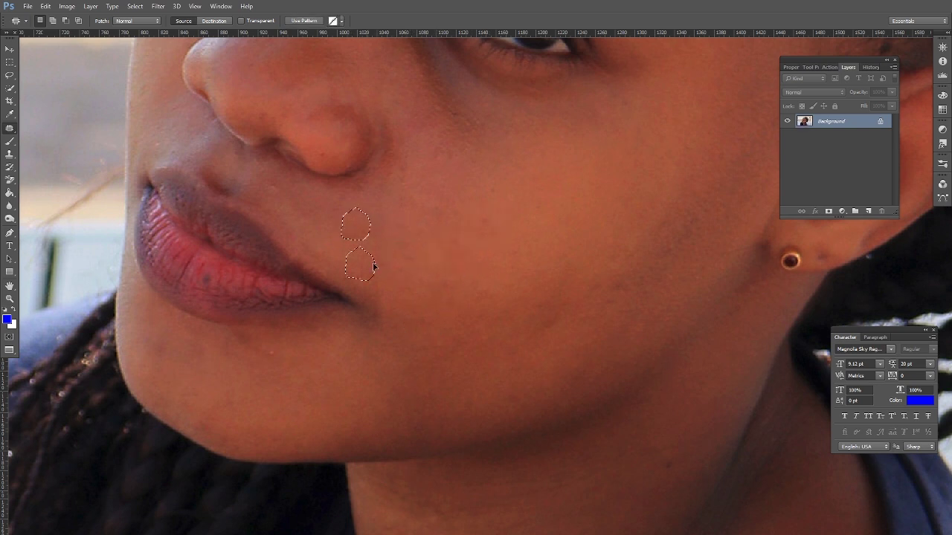
{"action": "mouse_move", "coordinate": [484, 205]}
{"action": "left_mouse_down"}
{"action": "mouse_move", "coordinate": [475, 247]}
{"action": "mouse_move", "coordinate": [496, 214]}
{"action": "left_mouse_up"}
{"action": "left_click_drag", "start_coordinate": [493, 220], "coordinate": [535, 191]}
{"action": "key", "text": "ctrl+d"}
{"action": "left_click_drag", "start_coordinate": [485, 231], "coordinate": [480, 230]}
{"action": "left_click_drag", "start_coordinate": [469, 241], "coordinate": [524, 240]}
{"action": "key", "text": "ctrl+d"}
{"action": "mouse_move", "coordinate": [618, 261]}
{"action": "left_mouse_down"}
{"action": "mouse_move", "coordinate": [574, 316]}
{"action": "mouse_move", "coordinate": [623, 276]}
{"action": "left_mouse_up"}
{"action": "key", "text": "ctrl+d"}
{"action": "left_click_drag", "start_coordinate": [564, 323], "coordinate": [554, 307]}
{"action": "left_click_drag", "start_coordinate": [554, 320], "coordinate": [586, 277]}
{"action": "key", "text": "ctrl+d"}
Patch the spots on the chin and below the mouth
{"action": "left_click_drag", "start_coordinate": [361, 314], "coordinate": [465, 263]}
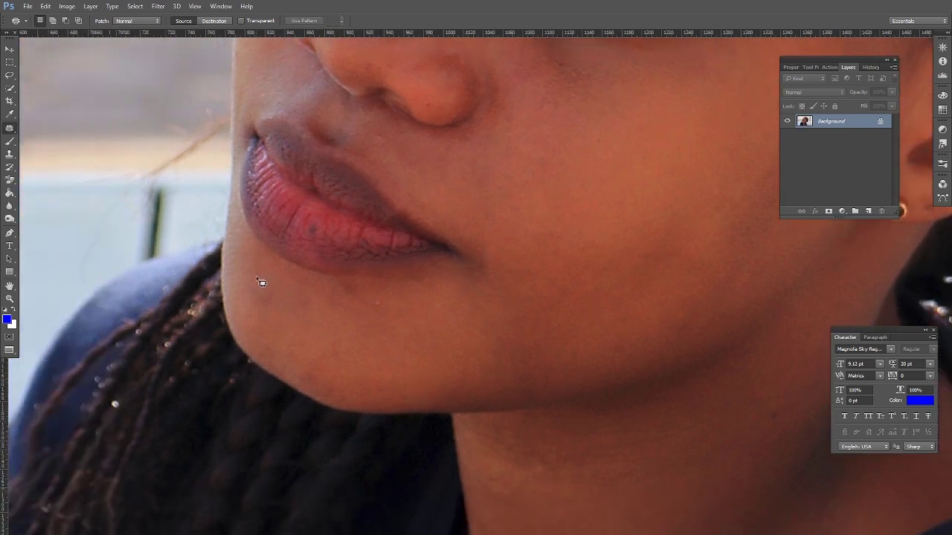
{"action": "left_click_drag", "start_coordinate": [263, 286], "coordinate": [265, 288]}
{"action": "mouse_move", "coordinate": [266, 295]}
{"action": "left_mouse_down"}
{"action": "mouse_move", "coordinate": [329, 340]}
{"action": "mouse_move", "coordinate": [325, 291]}
{"action": "mouse_move", "coordinate": [345, 316]}
{"action": "mouse_move", "coordinate": [391, 292]}
{"action": "mouse_move", "coordinate": [442, 321]}
{"action": "left_mouse_up"}
{"action": "key", "text": "ctrl+d"}
{"action": "key", "text": "ctrl+d"}
{"action": "key", "text": "ctrl+d"}
{"action": "left_click_drag", "start_coordinate": [428, 269], "coordinate": [487, 305]}
{"action": "key", "text": "ctrl+d"}
{"action": "mouse_move", "coordinate": [335, 399]}
{"action": "left_mouse_down"}
{"action": "mouse_move", "coordinate": [323, 377]}
{"action": "mouse_move", "coordinate": [331, 364]}
{"action": "left_mouse_up"}
{"action": "key", "text": "ctrl+d"}
Patch the uneven marks on the neck below the jaw
{"action": "mouse_move", "coordinate": [757, 265]}
{"action": "left_mouse_down"}
{"action": "mouse_move", "coordinate": [562, 229]}
{"action": "mouse_move", "coordinate": [520, 168]}
{"action": "left_mouse_up"}
{"action": "mouse_move", "coordinate": [540, 291]}
{"action": "left_mouse_down"}
{"action": "mouse_move", "coordinate": [552, 315]}
{"action": "mouse_move", "coordinate": [544, 293]}
{"action": "left_mouse_up"}
{"action": "left_click_drag", "start_coordinate": [541, 307], "coordinate": [548, 264]}
{"action": "key", "text": "ctrl+d"}
{"action": "left_click_drag", "start_coordinate": [281, 380], "coordinate": [308, 291]}
{"action": "mouse_move", "coordinate": [279, 254]}
{"action": "left_mouse_down"}
{"action": "mouse_move", "coordinate": [270, 272]}
{"action": "mouse_move", "coordinate": [340, 306]}
{"action": "mouse_move", "coordinate": [276, 249]}
{"action": "left_mouse_up"}
{"action": "mouse_move", "coordinate": [301, 282]}
{"action": "left_mouse_down"}
{"action": "mouse_move", "coordinate": [429, 377]}
{"action": "mouse_move", "coordinate": [404, 409]}
{"action": "mouse_move", "coordinate": [418, 373]}
{"action": "left_mouse_up"}
{"action": "key", "text": "ctrl+d"}
{"action": "left_click_drag", "start_coordinate": [413, 383], "coordinate": [448, 324]}
{"action": "key", "text": "ctrl+d"}
Patch the remaining mark on the outer side of the cheek
{"action": "mouse_move", "coordinate": [565, 132]}
{"action": "left_mouse_down"}
{"action": "mouse_move", "coordinate": [508, 231]}
{"action": "mouse_move", "coordinate": [484, 316]}
{"action": "left_mouse_up"}
{"action": "left_click_drag", "start_coordinate": [486, 152], "coordinate": [497, 257]}
{"action": "left_click_drag", "start_coordinate": [395, 259], "coordinate": [396, 261]}
{"action": "left_click_drag", "start_coordinate": [389, 267], "coordinate": [419, 273]}
{"action": "key", "text": "ctrl+d"}
Patch out the stray light hair strands on the forehead just below the hairline
{"action": "left_click_drag", "start_coordinate": [334, 52], "coordinate": [390, 305]}
{"action": "left_click_drag", "start_coordinate": [440, 123], "coordinate": [436, 231]}
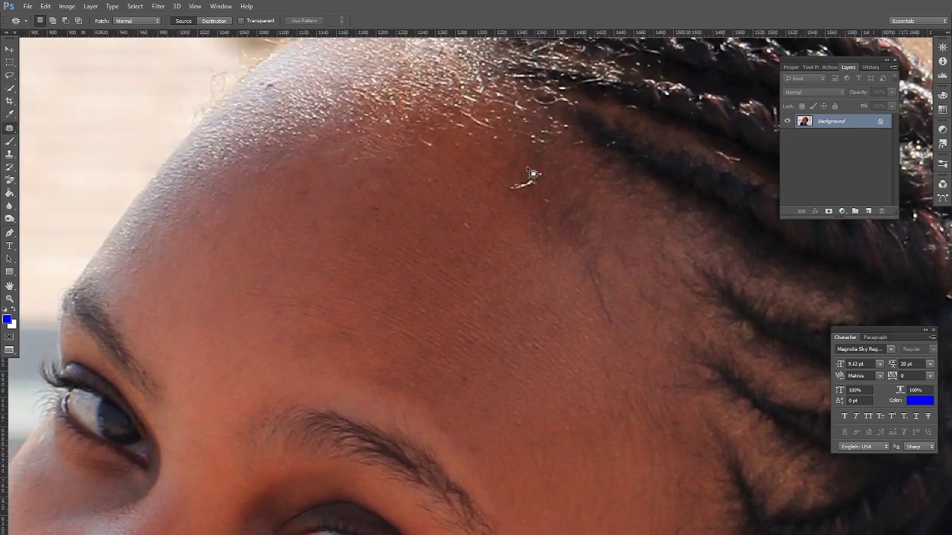
{"action": "mouse_move", "coordinate": [521, 200]}
{"action": "left_mouse_down"}
{"action": "mouse_move", "coordinate": [530, 167]}
{"action": "mouse_move", "coordinate": [535, 222]}
{"action": "mouse_move", "coordinate": [549, 193]}
{"action": "mouse_move", "coordinate": [521, 216]}
{"action": "mouse_move", "coordinate": [474, 221]}
{"action": "left_mouse_up"}
{"action": "key", "text": "ctrl+d"}
{"action": "key", "text": "ctrl+d"}
{"action": "left_click_drag", "start_coordinate": [470, 223], "coordinate": [487, 216]}
{"action": "key", "text": "ctrl+d"}
Patch the small spots on the upper and outer forehead with nearby skin
{"action": "mouse_move", "coordinate": [374, 199]}
{"action": "left_mouse_down"}
{"action": "mouse_move", "coordinate": [361, 218]}
{"action": "mouse_move", "coordinate": [388, 205]}
{"action": "left_mouse_up"}
{"action": "left_click_drag", "start_coordinate": [370, 213], "coordinate": [398, 218]}
{"action": "key", "text": "ctrl+d"}
{"action": "mouse_move", "coordinate": [197, 222]}
{"action": "left_mouse_down"}
{"action": "mouse_move", "coordinate": [213, 262]}
{"action": "mouse_move", "coordinate": [201, 223]}
{"action": "mouse_move", "coordinate": [212, 247]}
{"action": "mouse_move", "coordinate": [235, 260]}
{"action": "mouse_move", "coordinate": [194, 267]}
{"action": "mouse_move", "coordinate": [190, 288]}
{"action": "left_mouse_up"}
{"action": "key", "text": "ctrl+d"}
{"action": "key", "text": "ctrl+d"}
{"action": "key", "text": "ctrl+d"}
Patch the marks above the outer end of the eyebrow and on the temple
{"action": "left_click_drag", "start_coordinate": [270, 388], "coordinate": [376, 148]}
{"action": "left_click_drag", "start_coordinate": [438, 86], "coordinate": [438, 111]}
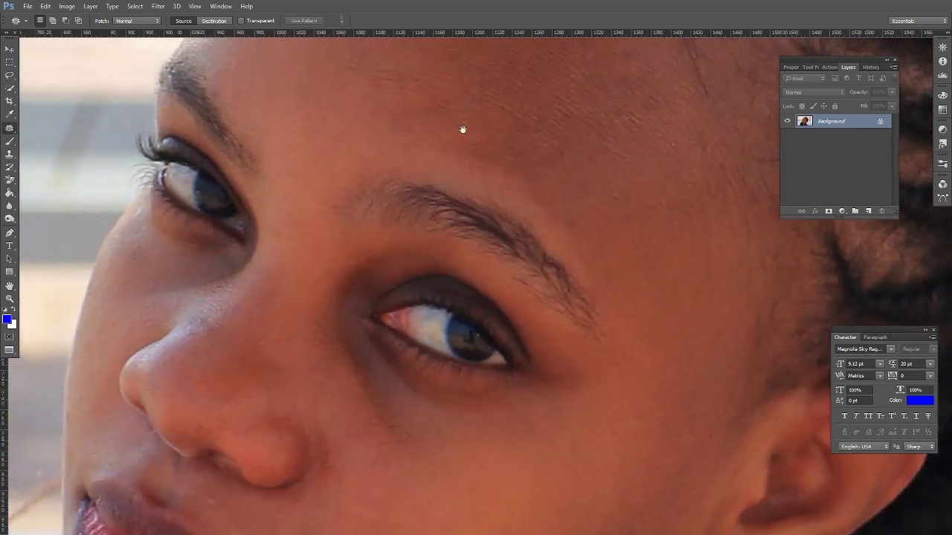
{"action": "mouse_move", "coordinate": [580, 234]}
{"action": "left_mouse_down"}
{"action": "mouse_move", "coordinate": [577, 221]}
{"action": "mouse_move", "coordinate": [590, 246]}
{"action": "left_mouse_up"}
{"action": "key", "text": "ctrl+d"}
{"action": "mouse_move", "coordinate": [677, 266]}
{"action": "left_mouse_down"}
{"action": "mouse_move", "coordinate": [665, 281]}
{"action": "mouse_move", "coordinate": [693, 283]}
{"action": "left_mouse_up"}
{"action": "left_click_drag", "start_coordinate": [685, 275], "coordinate": [677, 310]}
{"action": "key", "text": "ctrl+d"}
{"action": "left_click_drag", "start_coordinate": [307, 386], "coordinate": [389, 282]}
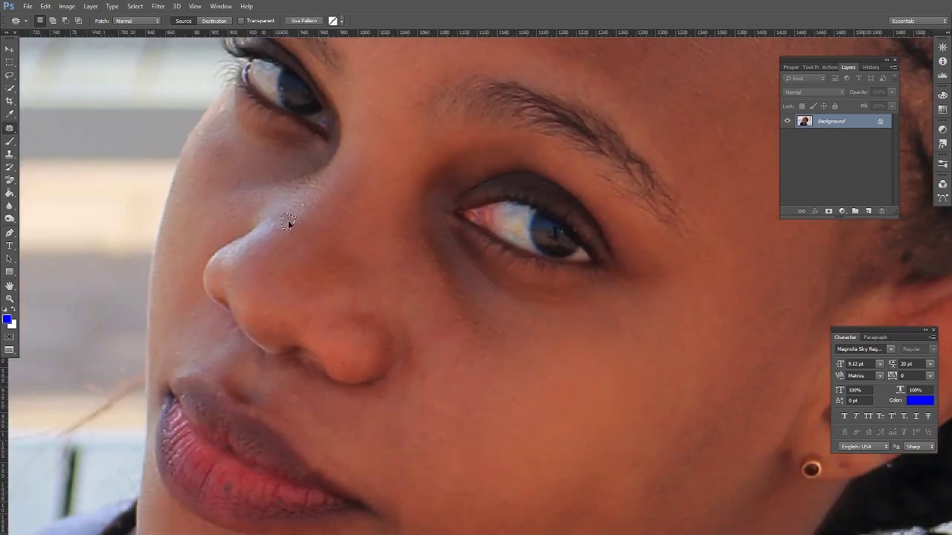
Patch the small marks on the far cheek and below the near eye with clean nearby skin
{"action": "left_click_drag", "start_coordinate": [221, 156], "coordinate": [215, 144]}
{"action": "key", "text": "ctrl+d"}
{"action": "mouse_move", "coordinate": [214, 154]}
{"action": "left_mouse_down"}
{"action": "mouse_move", "coordinate": [209, 186]}
{"action": "mouse_move", "coordinate": [218, 170]}
{"action": "left_mouse_up"}
{"action": "key", "text": "ctrl+d"}
{"action": "mouse_move", "coordinate": [480, 318]}
{"action": "left_mouse_down"}
{"action": "mouse_move", "coordinate": [470, 327]}
{"action": "mouse_move", "coordinate": [479, 321]}
{"action": "left_mouse_up"}
{"action": "left_click_drag", "start_coordinate": [476, 325], "coordinate": [497, 330]}
{"action": "key", "text": "ctrl+d"}
Patch the remaining marks around the nostril, the lips and the skin above the upper lip
{"action": "left_click_drag", "start_coordinate": [339, 365], "coordinate": [341, 356]}
{"action": "left_click_drag", "start_coordinate": [342, 361], "coordinate": [347, 239]}
{"action": "key", "text": "ctrl+d"}
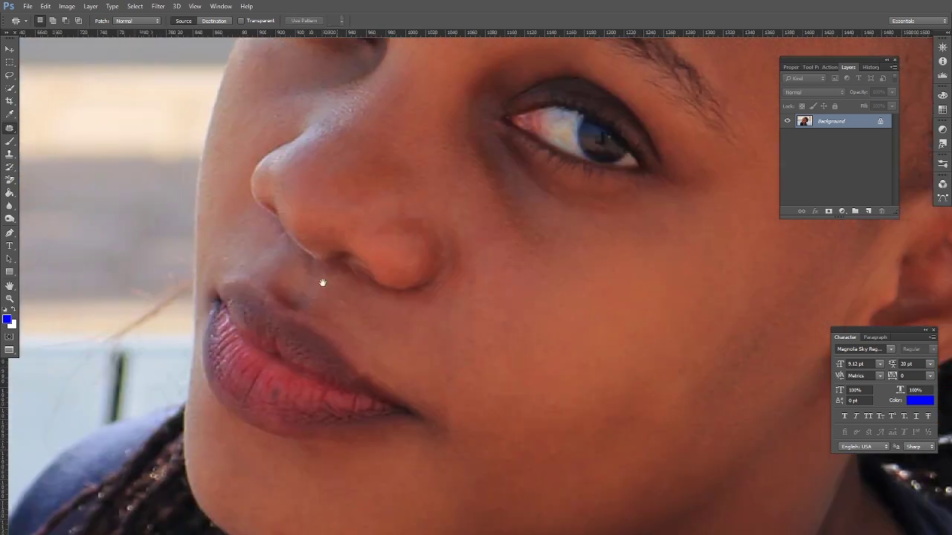
{"action": "mouse_move", "coordinate": [270, 383]}
{"action": "left_mouse_down"}
{"action": "mouse_move", "coordinate": [266, 400]}
{"action": "mouse_move", "coordinate": [280, 375]}
{"action": "left_mouse_up"}
{"action": "key", "text": "ctrl+d"}
{"action": "left_click_drag", "start_coordinate": [340, 288], "coordinate": [342, 290]}
{"action": "left_click_drag", "start_coordinate": [347, 299], "coordinate": [371, 327]}
{"action": "key", "text": "ctrl+d"}
Duplicate the retouched Background layer twice
{"action": "scroll", "coordinate": [590, 218], "scroll_direction": "down", "scroll_amount": 3}
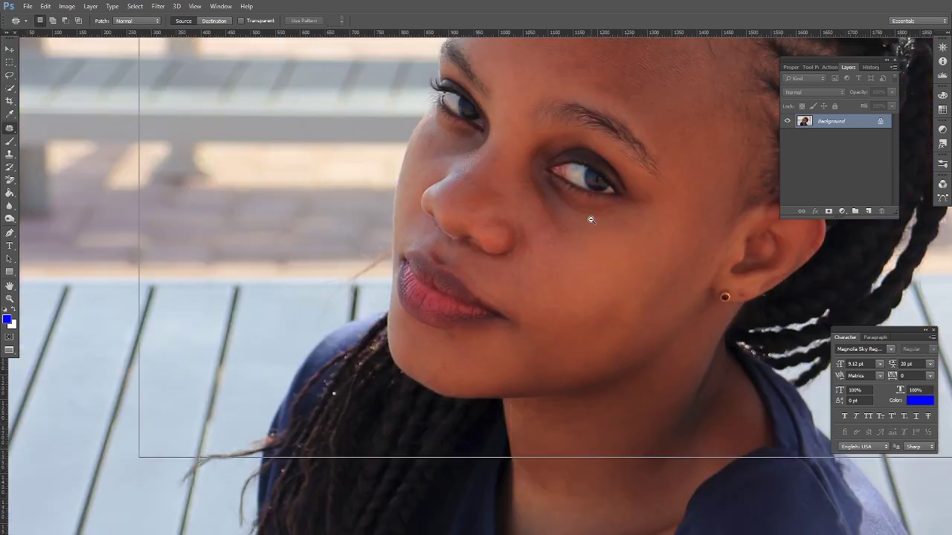
{"action": "key", "text": "alt+space"}
{"action": "left_click", "coordinate": [657, 156]}
{"action": "left_click_drag", "start_coordinate": [623, 136], "coordinate": [527, 172]}
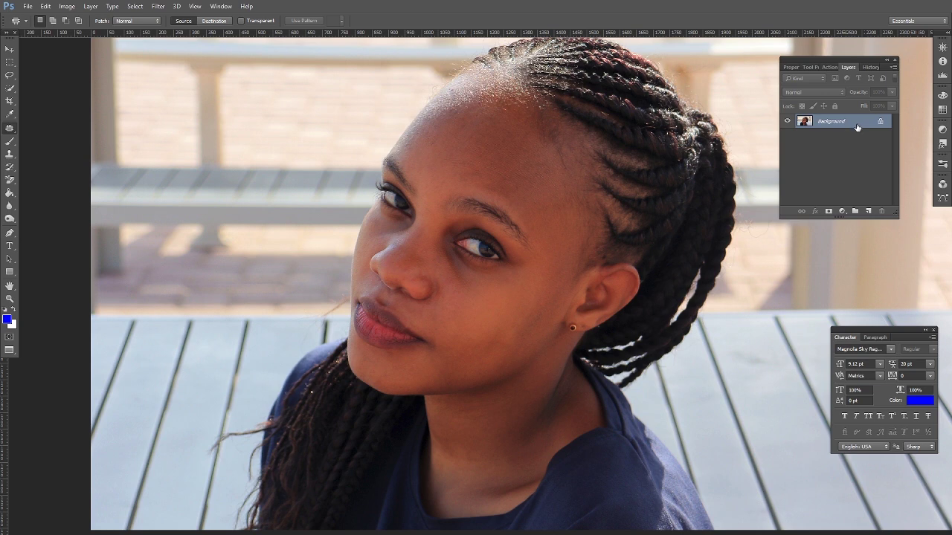
{"action": "left_click", "coordinate": [10, 299]}
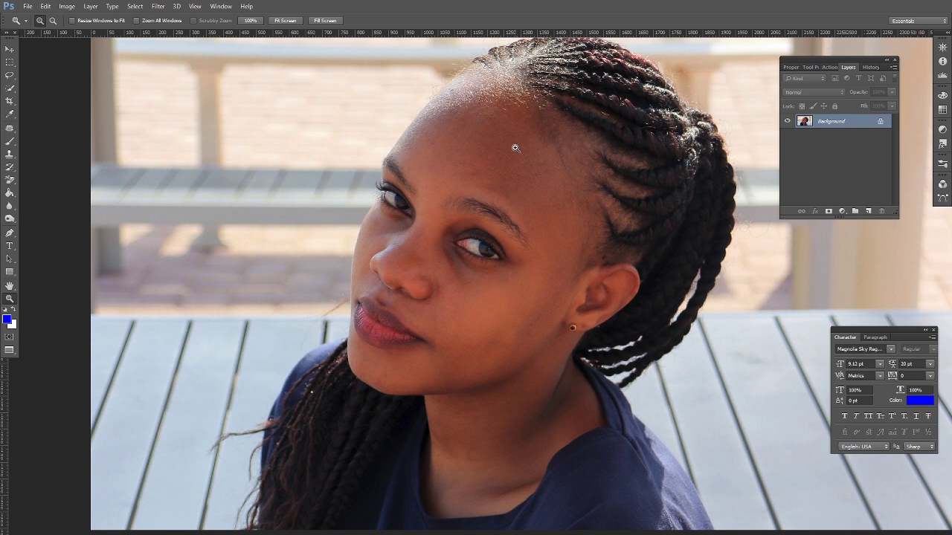
{"action": "left_click", "coordinate": [477, 195]}
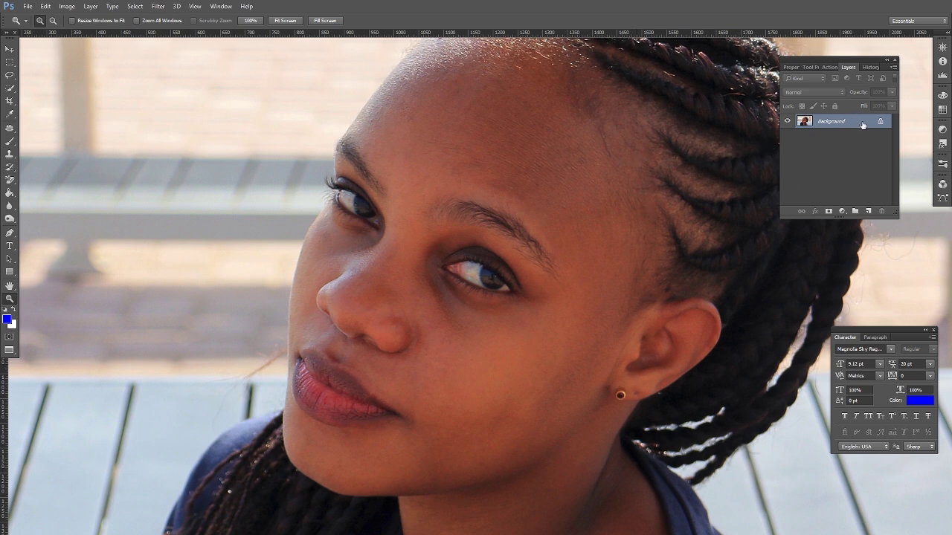
{"action": "left_click_drag", "start_coordinate": [865, 124], "coordinate": [867, 212]}
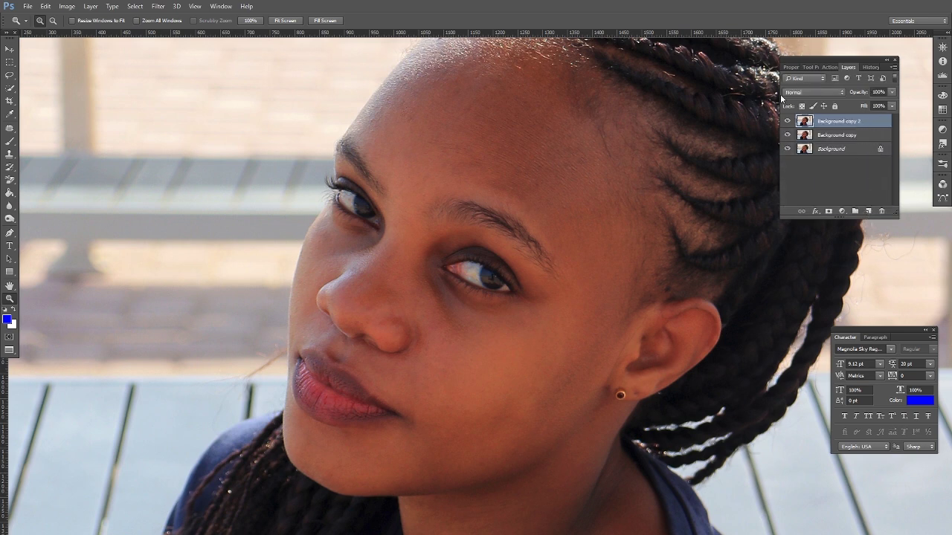
Rename the lower Background copy "tones" and the upper copy "texture"
{"action": "double_click", "coordinate": [826, 136]}
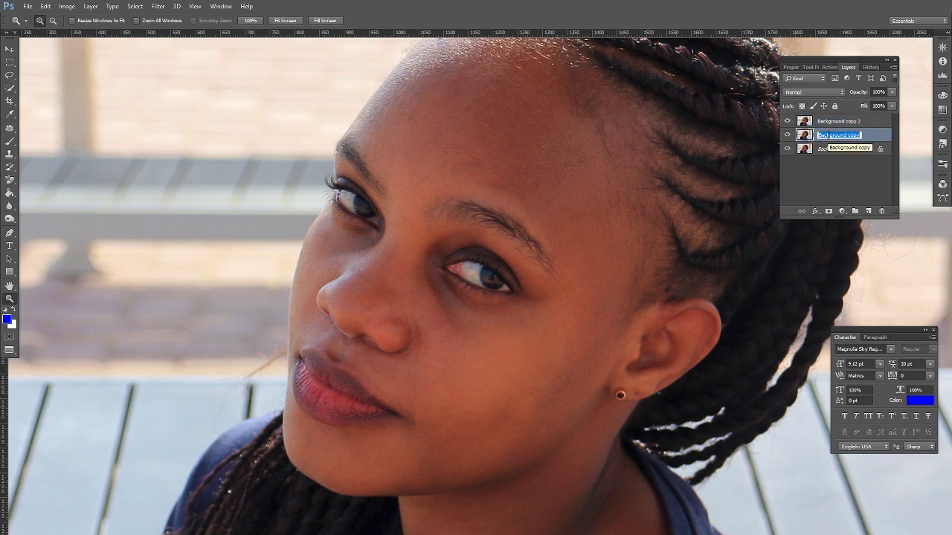
{"action": "type", "text": "toned"}
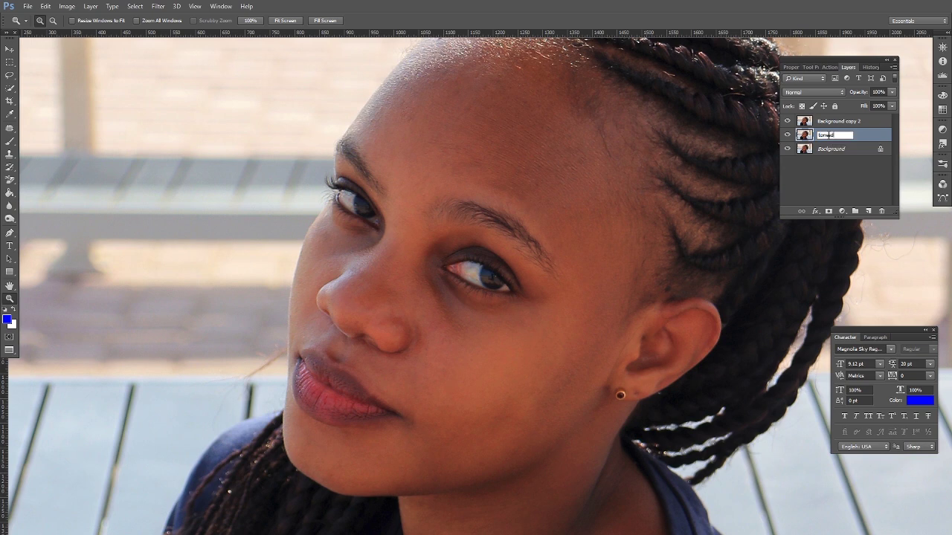
{"action": "key", "text": "BackSpace"}
{"action": "double_click", "coordinate": [843, 122]}
{"action": "type", "text": "texture"}
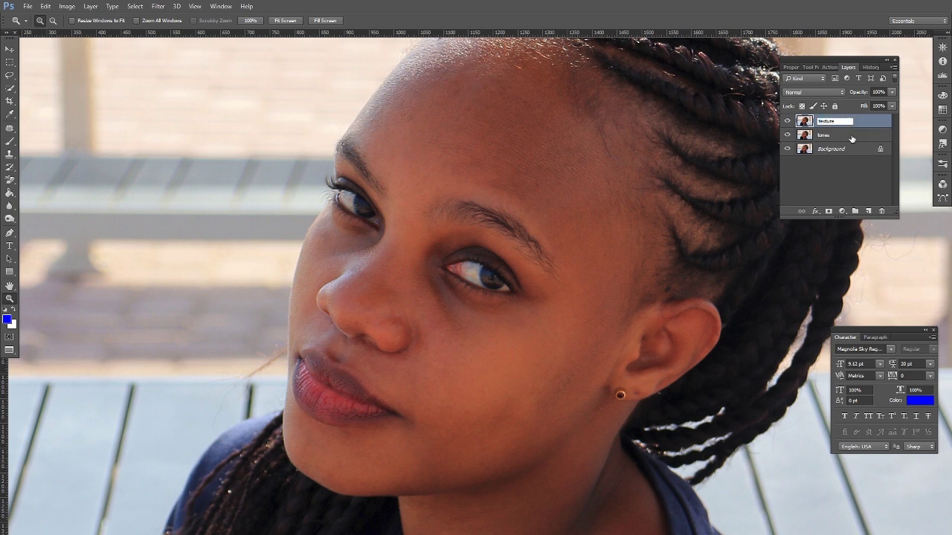
Hide the texture layer and start a Gaussian Blur on the tones layer
{"action": "left_click", "coordinate": [823, 138]}
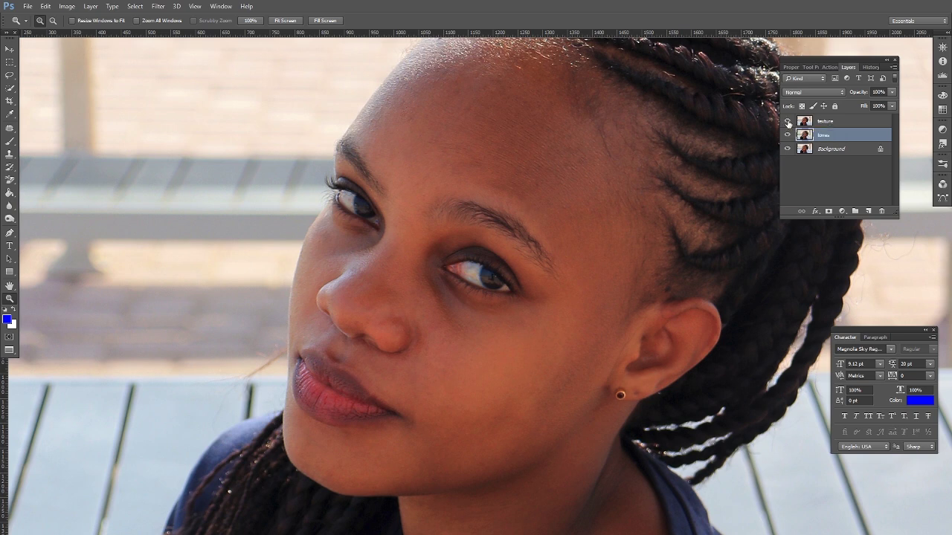
{"action": "left_click", "coordinate": [789, 123]}
{"action": "left_click", "coordinate": [158, 6]}
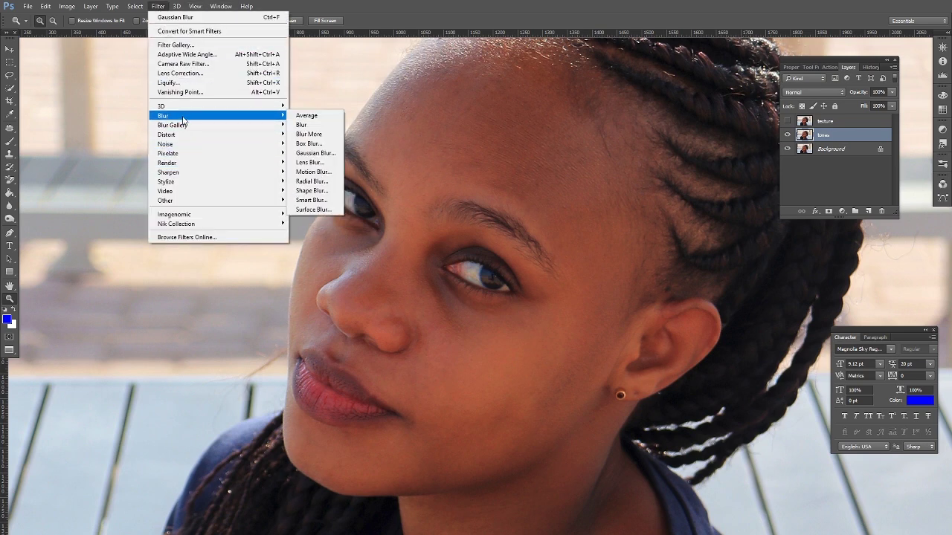
{"action": "mouse_move", "coordinate": [223, 125]}
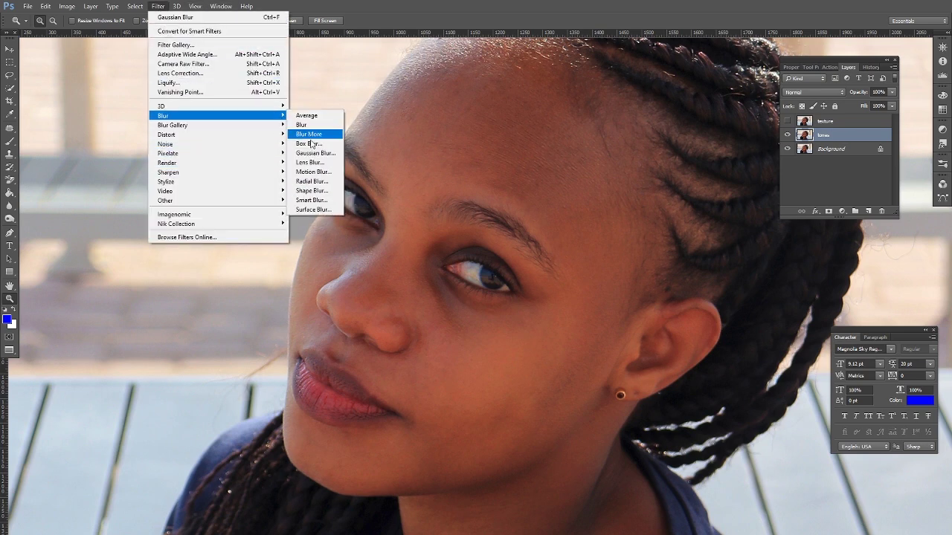
{"action": "left_click", "coordinate": [317, 153]}
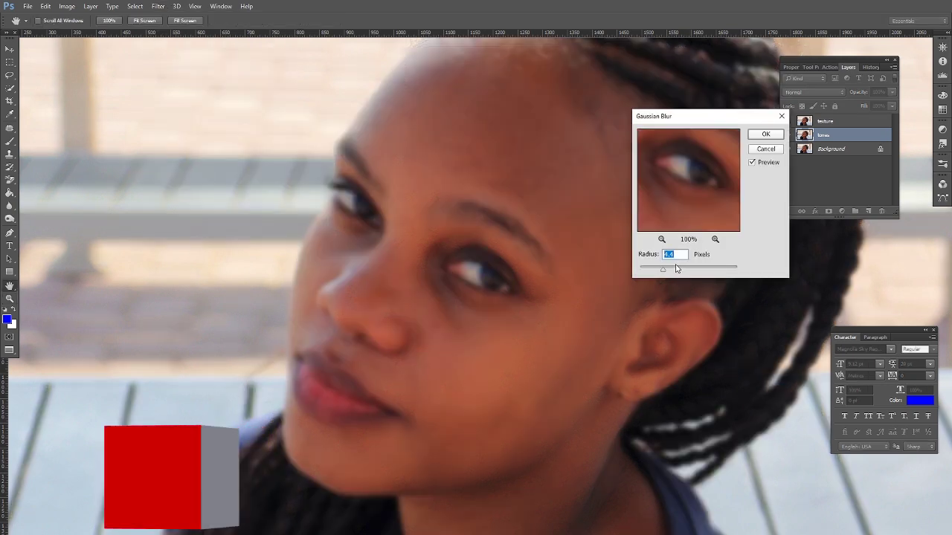
Blur the tones layer with a radius of about 3.2 pixels, checking the forehead skin in the preview
{"action": "left_click_drag", "start_coordinate": [664, 270], "coordinate": [611, 266]}
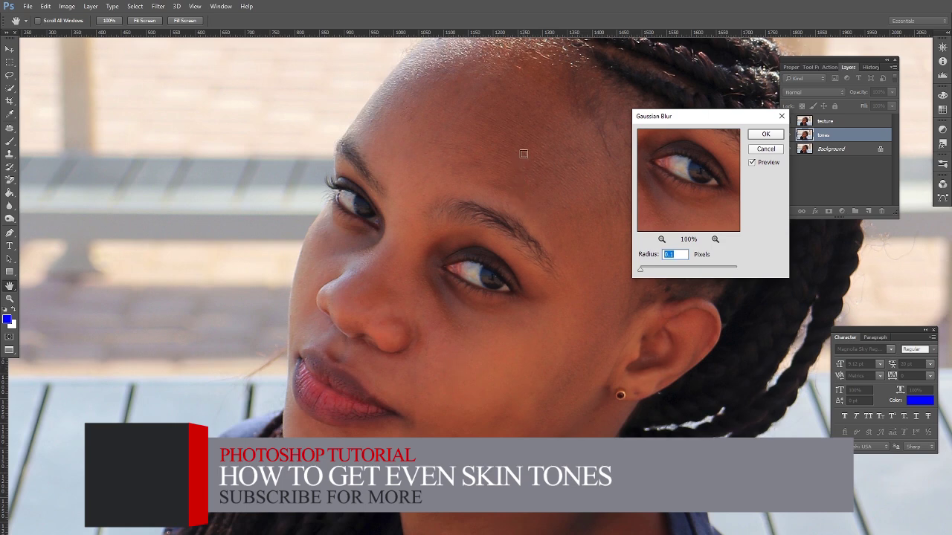
{"action": "left_click", "coordinate": [524, 153]}
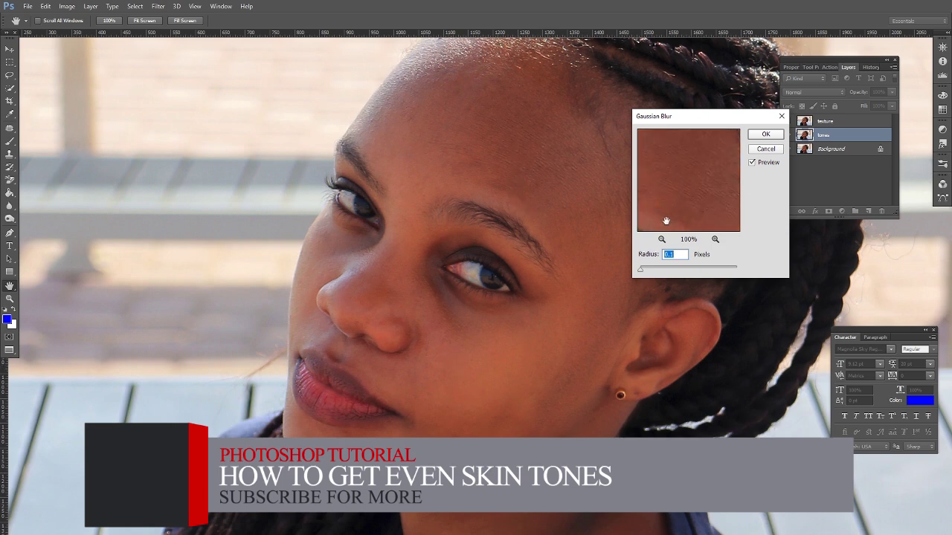
{"action": "left_click", "coordinate": [414, 288]}
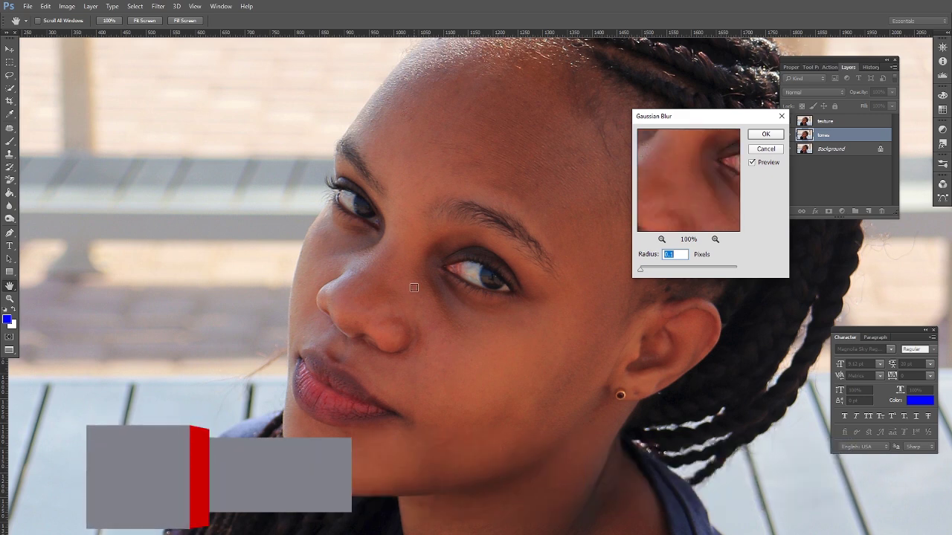
{"action": "left_click", "coordinate": [520, 143]}
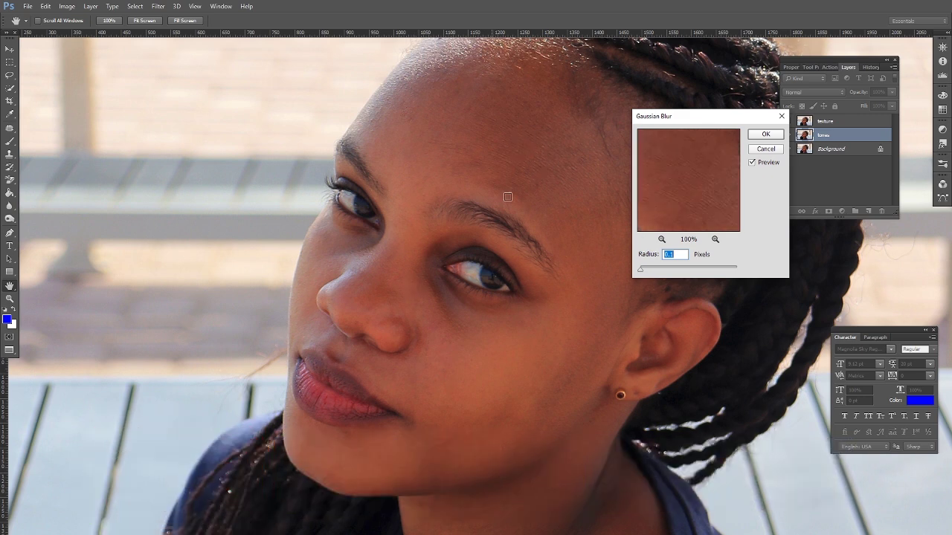
{"action": "left_click_drag", "start_coordinate": [641, 269], "coordinate": [661, 273]}
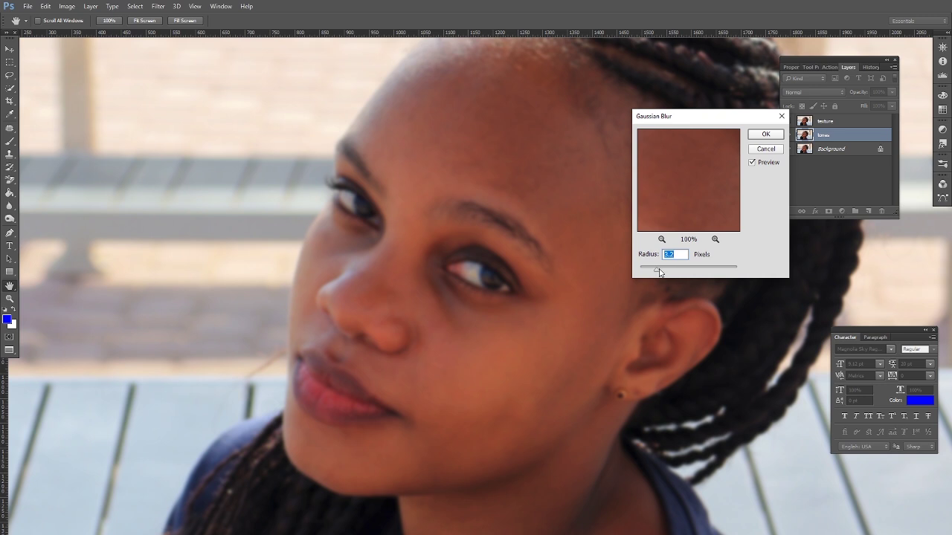
{"action": "left_click_drag", "start_coordinate": [658, 273], "coordinate": [657, 272]}
{"action": "left_click", "coordinate": [763, 135]}
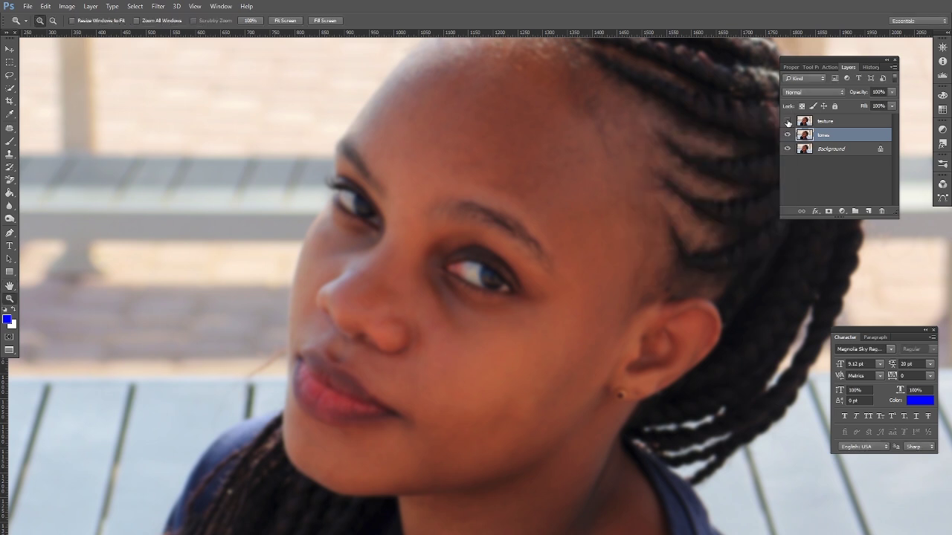
Show the texture layer and use Apply Image on it with the tones layer, Subtract blending, 100% opacity, scale 2 and offset 128
{"action": "left_click", "coordinate": [787, 121]}
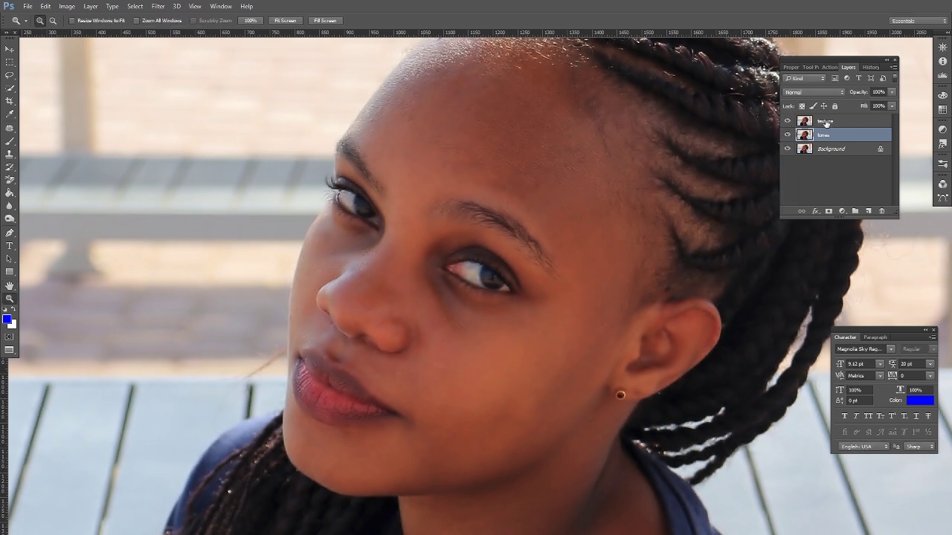
{"action": "left_click", "coordinate": [826, 123]}
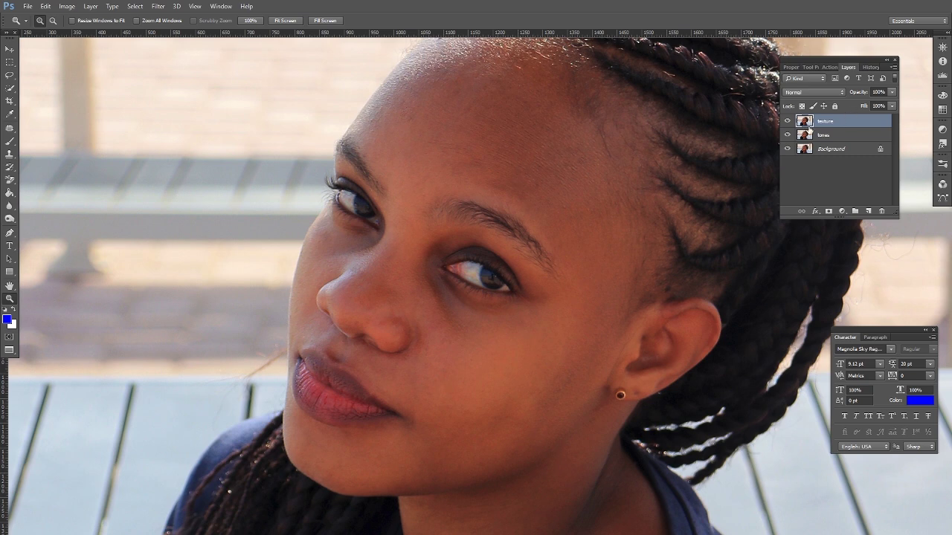
{"action": "left_click", "coordinate": [66, 7]}
{"action": "left_click", "coordinate": [101, 148]}
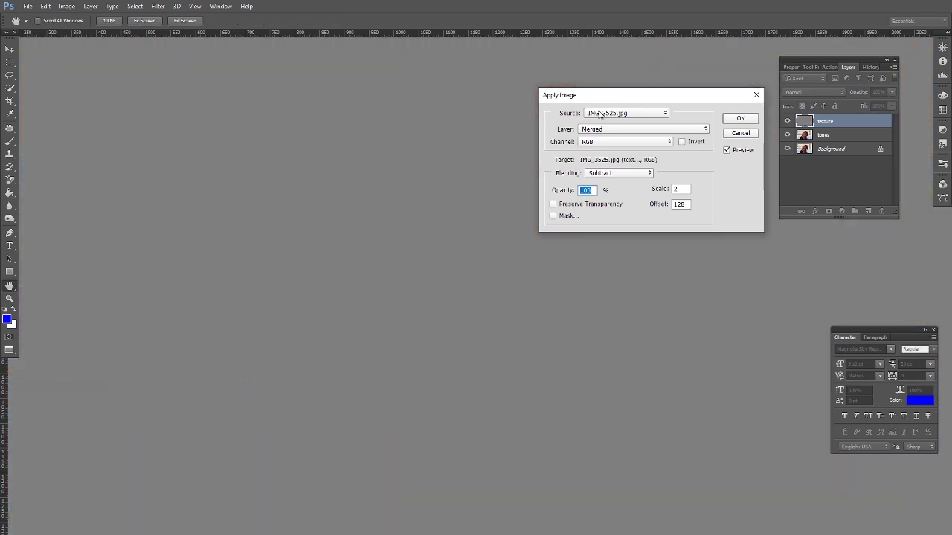
{"action": "left_click_drag", "start_coordinate": [629, 100], "coordinate": [422, 116]}
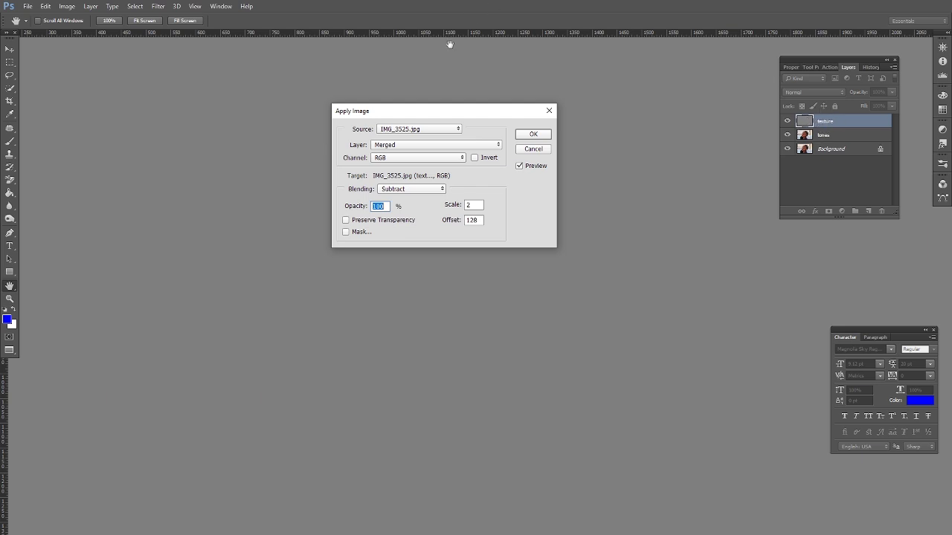
{"action": "left_click", "coordinate": [499, 146]}
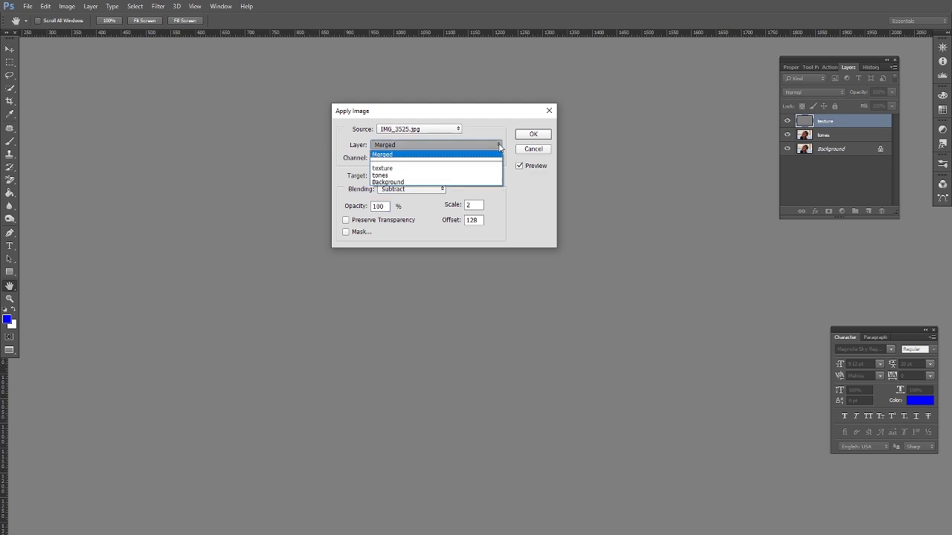
{"action": "left_click", "coordinate": [384, 176]}
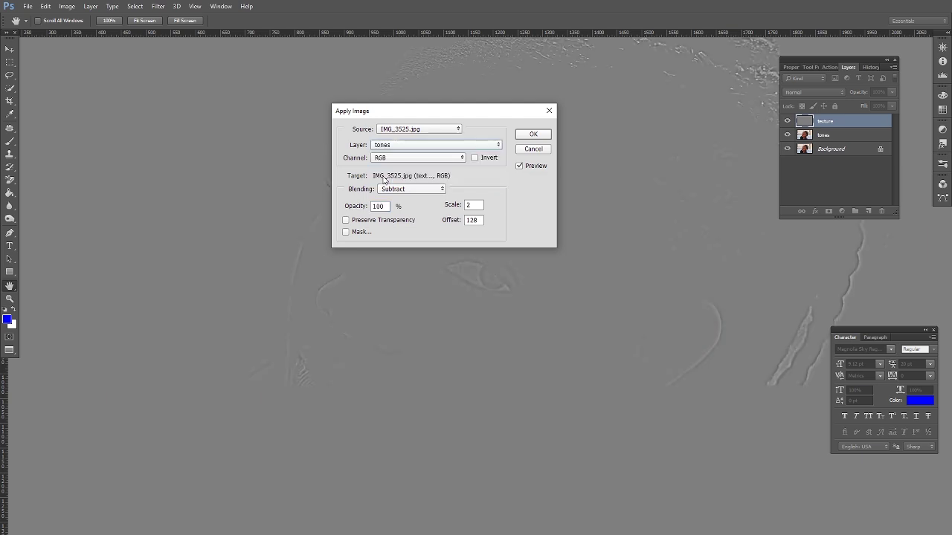
{"action": "left_click", "coordinate": [441, 189]}
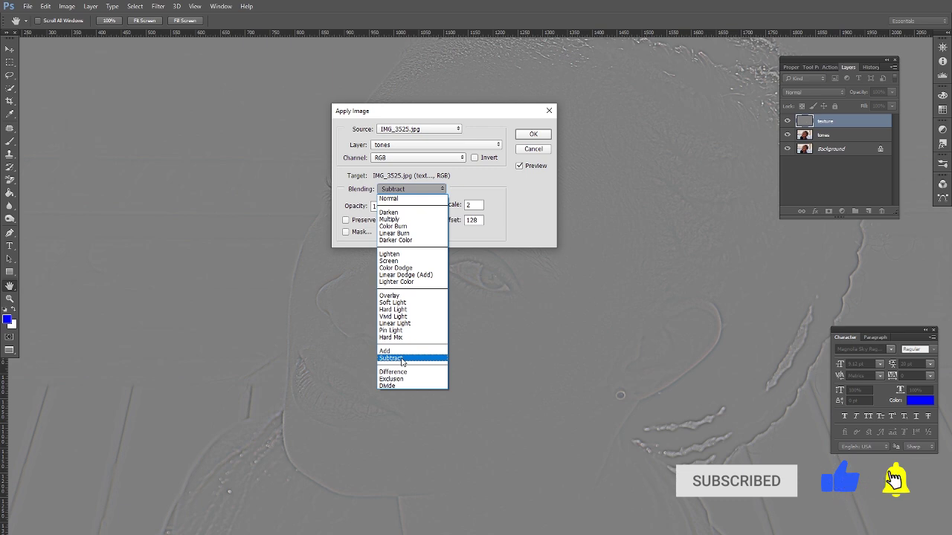
{"action": "left_click", "coordinate": [401, 359]}
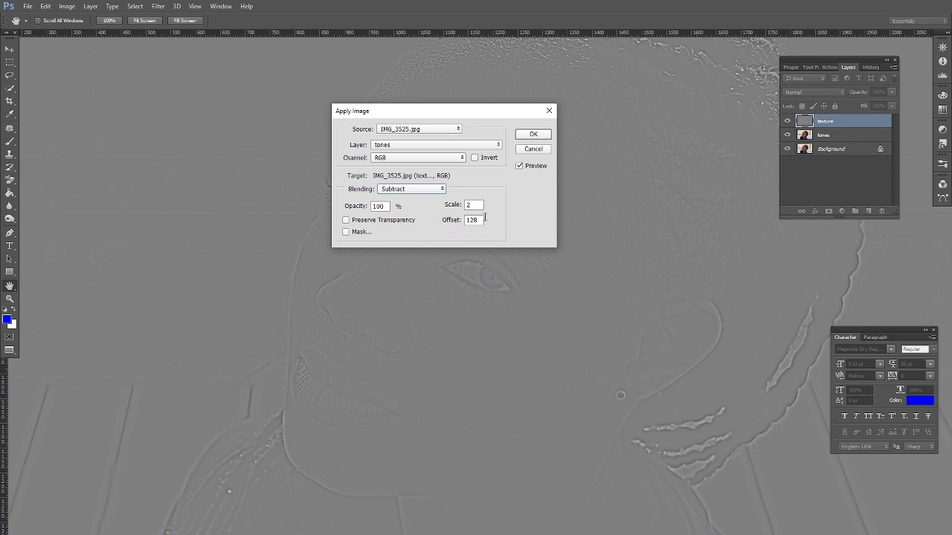
{"action": "left_click", "coordinate": [533, 136]}
Set the texture layer's blending mode to Linear Light and group it with the tones layer
{"action": "key", "text": "z"}
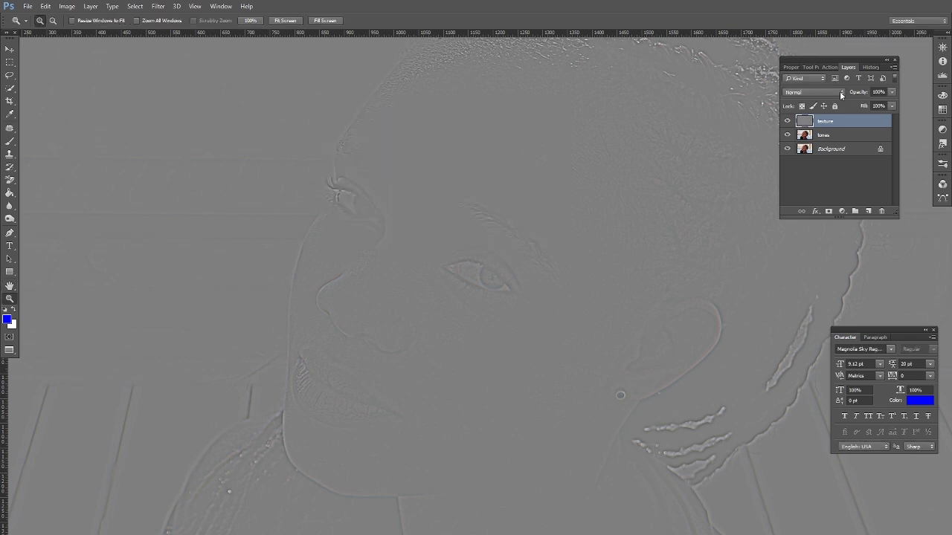
{"action": "left_click", "coordinate": [841, 93]}
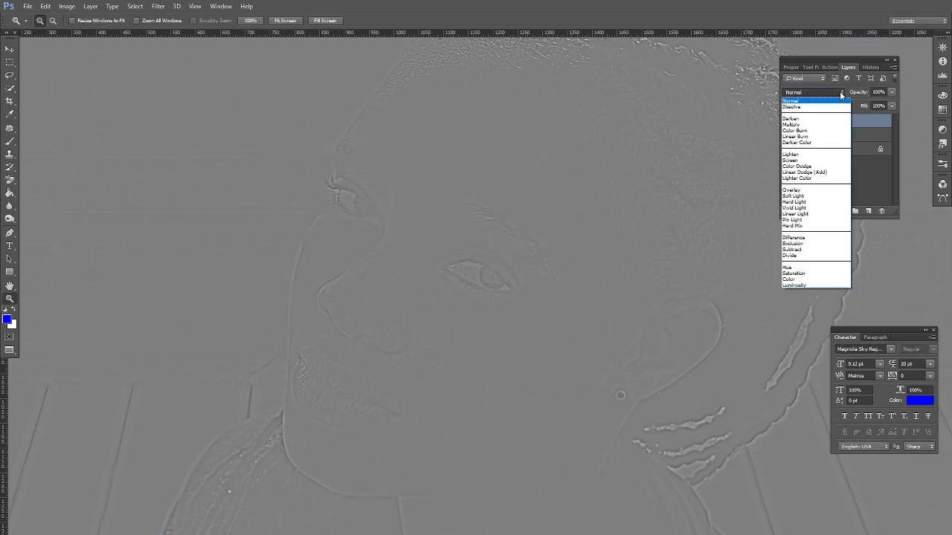
{"action": "left_click", "coordinate": [790, 214]}
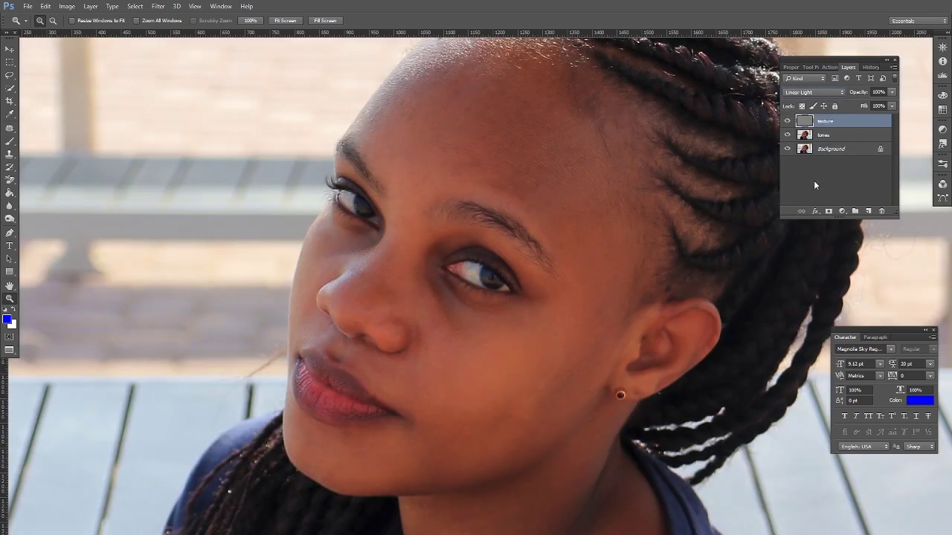
{"action": "left_click", "coordinate": [845, 137], "text": "shift"}
{"action": "left_click_drag", "start_coordinate": [858, 129], "coordinate": [855, 212]}
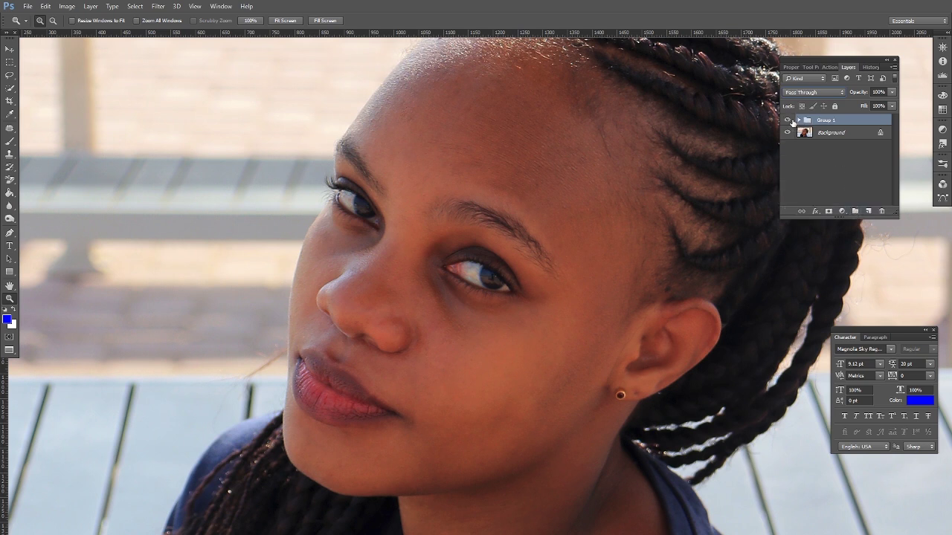
Toggle the layer group's visibility to compare the separated layers with the Background
{"action": "left_click", "coordinate": [786, 121]}
{"action": "left_click", "coordinate": [786, 121]}
{"action": "left_click", "coordinate": [788, 123]}
{"action": "left_click", "coordinate": [787, 132]}
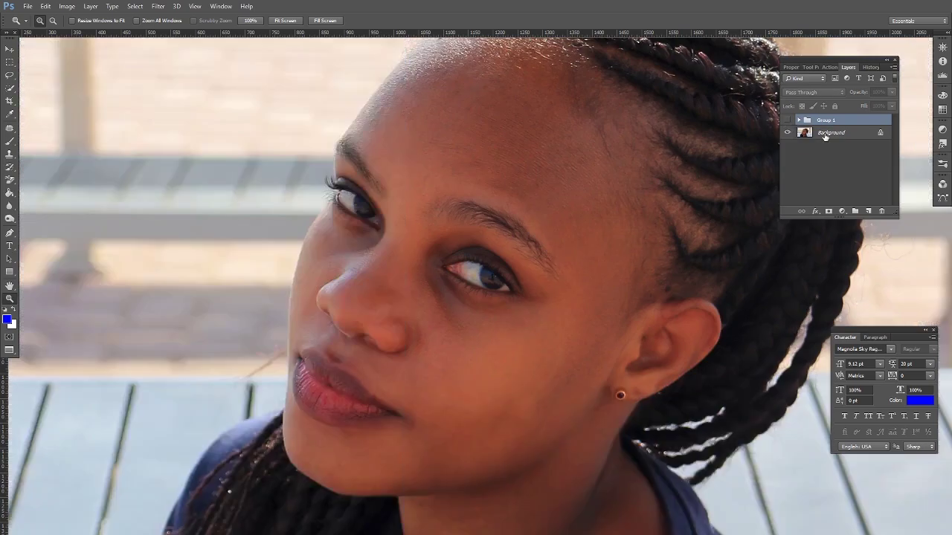
{"action": "left_click", "coordinate": [787, 121]}
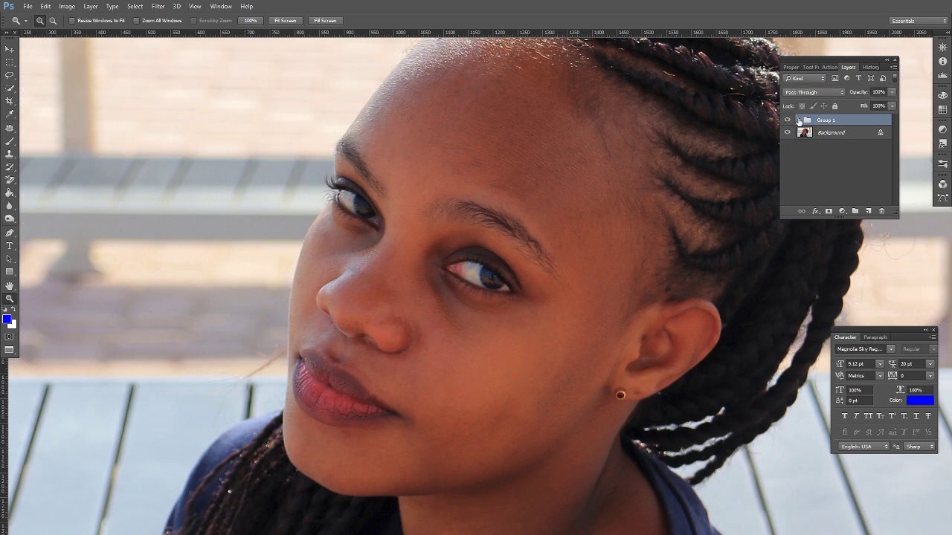
Expand the group and hide the tones and Background layers to inspect the texture layer alone
{"action": "left_click", "coordinate": [798, 120]}
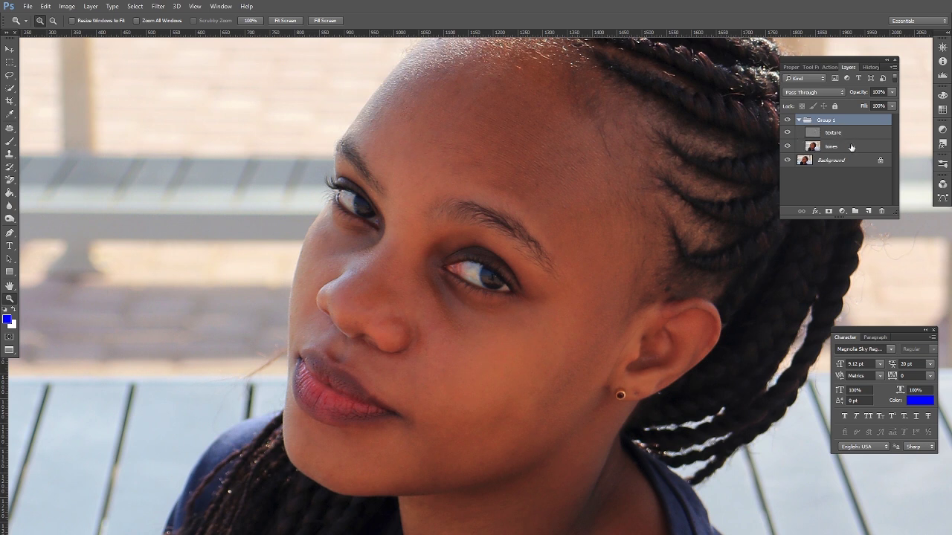
{"action": "left_click", "coordinate": [788, 148]}
{"action": "left_click", "coordinate": [786, 161]}
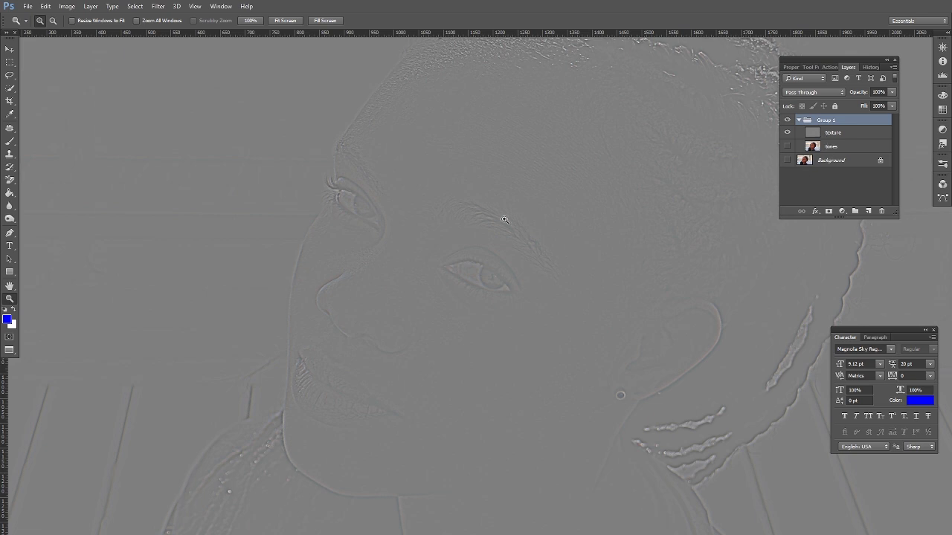
Inspect the tones layer alone and restore the visibility of the texture and Background layers
{"action": "left_click", "coordinate": [786, 160]}
{"action": "left_click", "coordinate": [788, 133]}
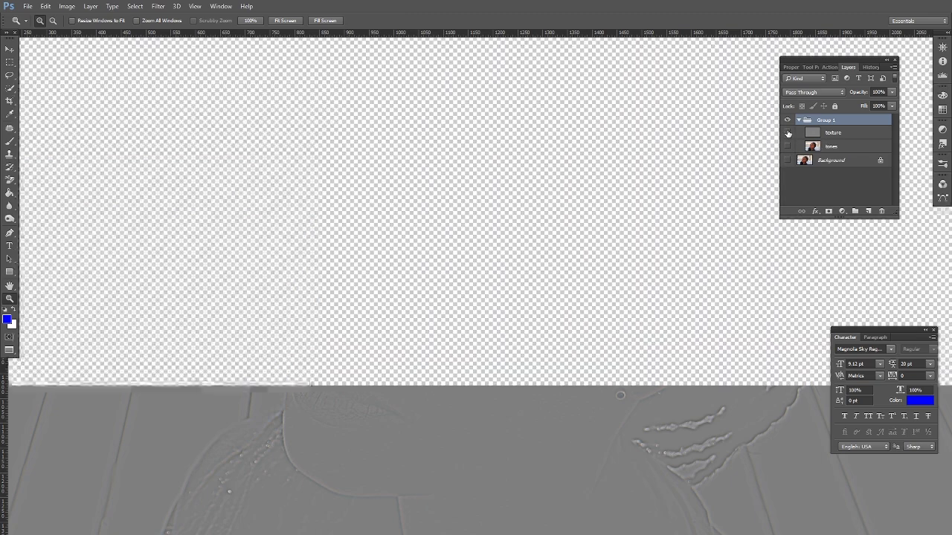
{"action": "left_click", "coordinate": [788, 147]}
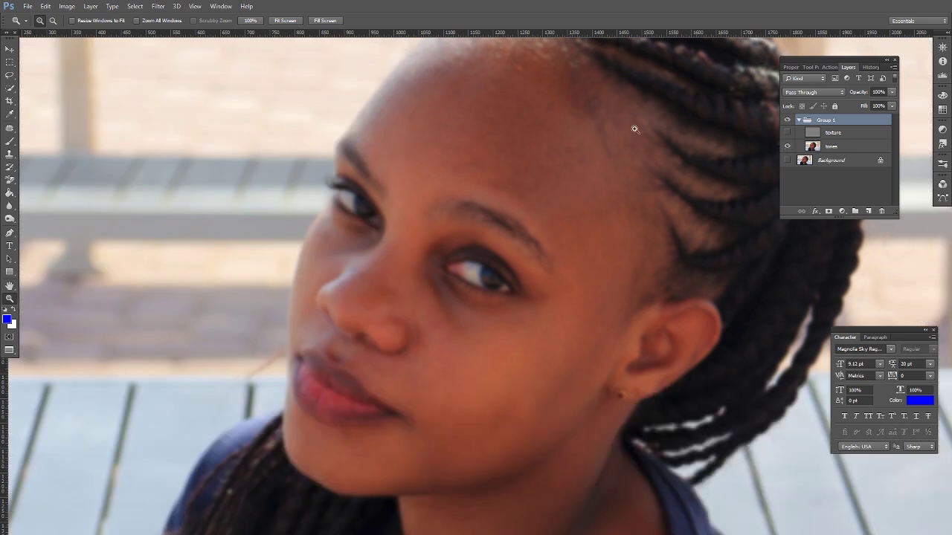
{"action": "left_click", "coordinate": [787, 160]}
{"action": "left_click", "coordinate": [787, 132]}
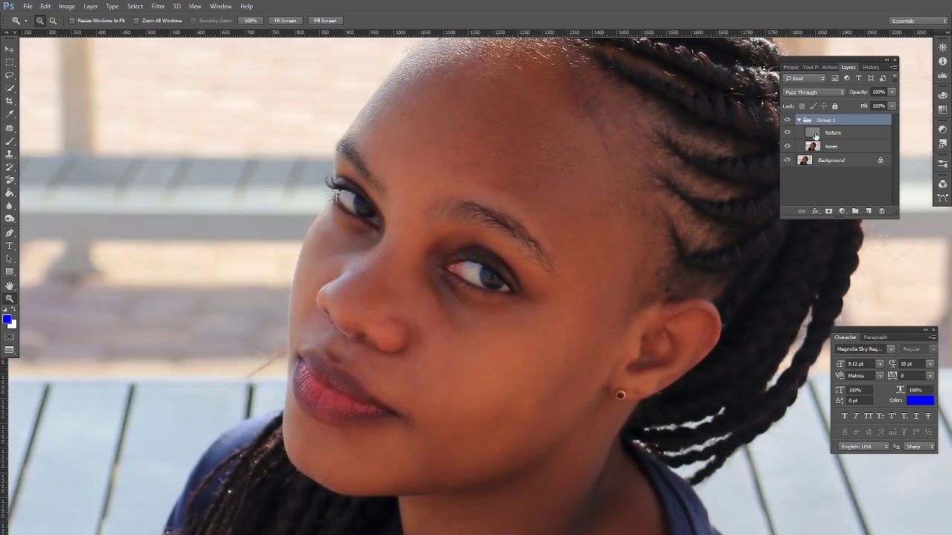
Add a new empty layer directly above the tones layer and name it "blotch"
{"action": "left_click", "coordinate": [834, 149]}
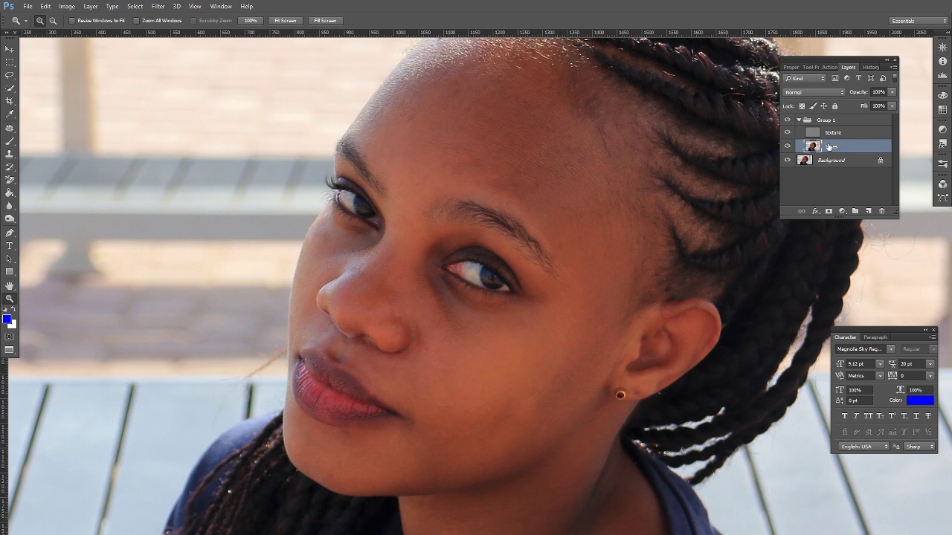
{"action": "left_click", "coordinate": [867, 213]}
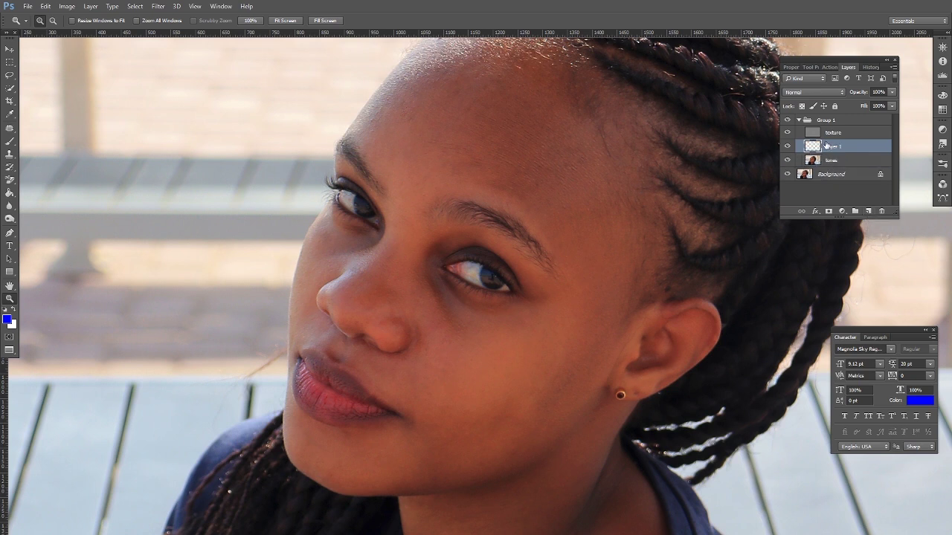
{"action": "double_click", "coordinate": [834, 146]}
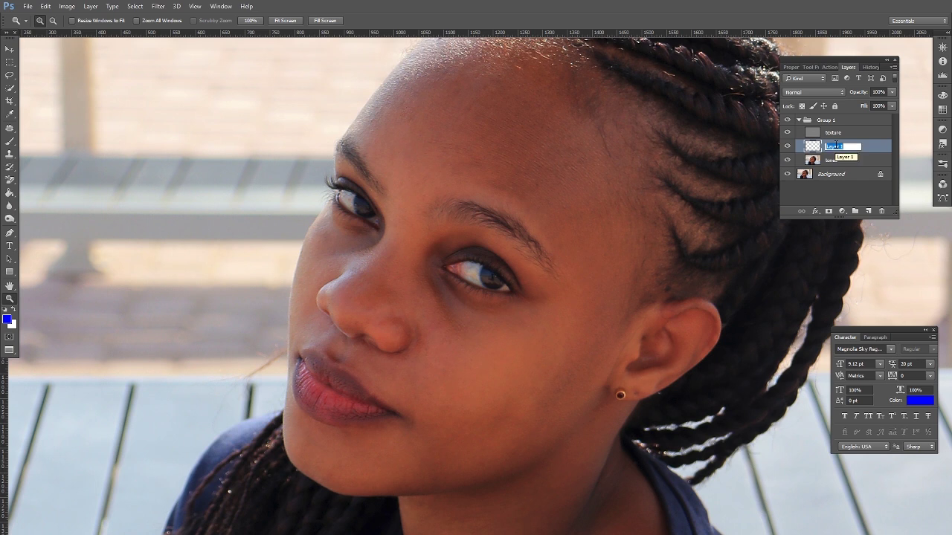
{"action": "type", "text": "H"}
{"action": "type", "text": "ot"}
{"action": "type", "text": "ch"}
{"action": "left_click", "coordinate": [876, 151]}
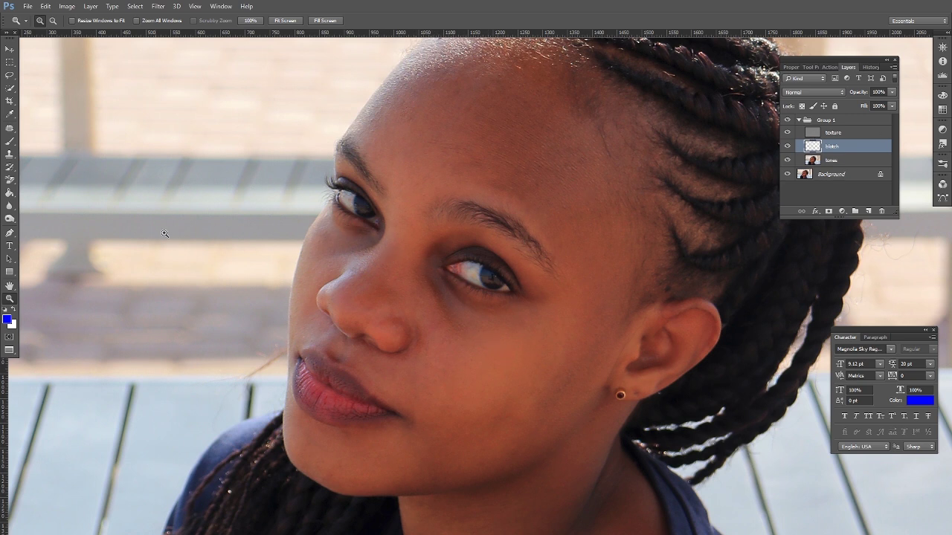
Choose the Brush tool and set its flow to 13% and its opacity to 18%
{"action": "left_click", "coordinate": [10, 143]}
{"action": "left_click", "coordinate": [272, 24]}
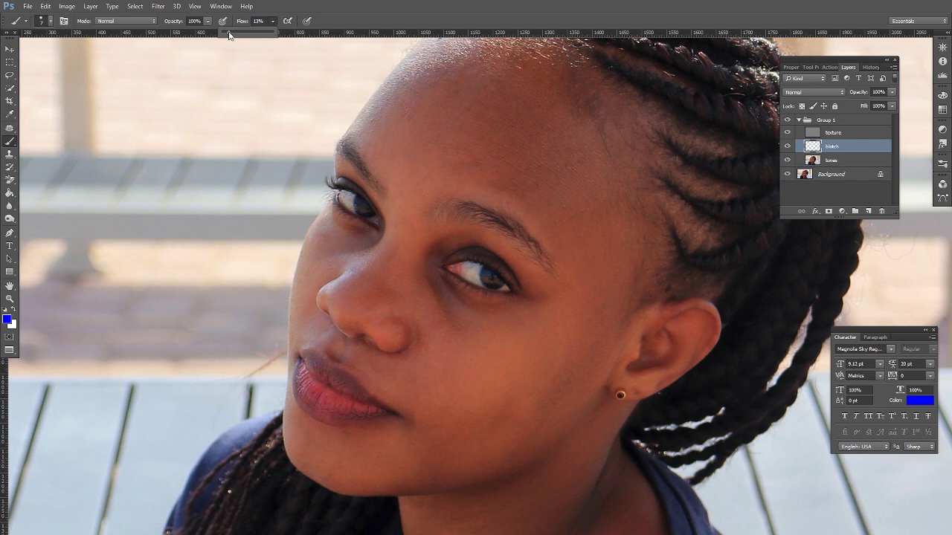
{"action": "left_click", "coordinate": [208, 22]}
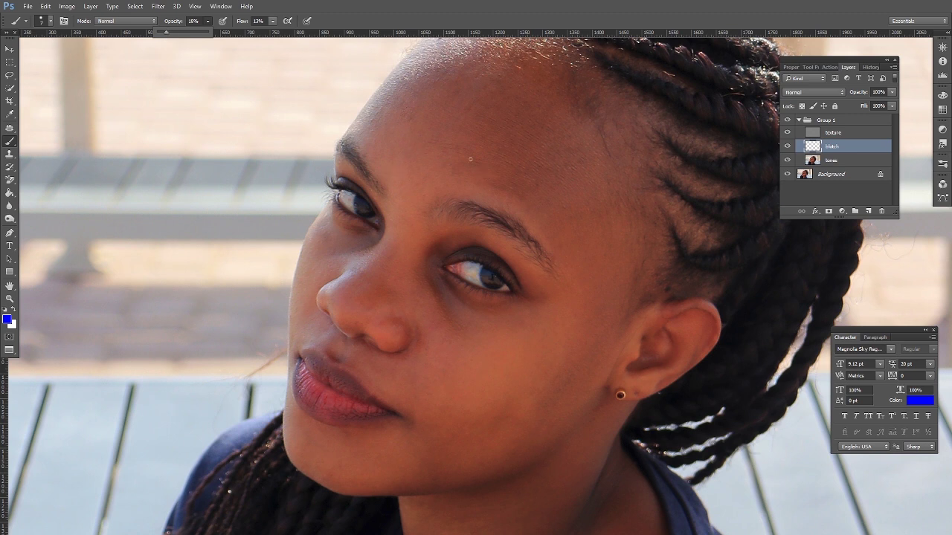
{"action": "left_click", "coordinate": [154, 21]}
{"action": "left_click", "coordinate": [153, 22]}
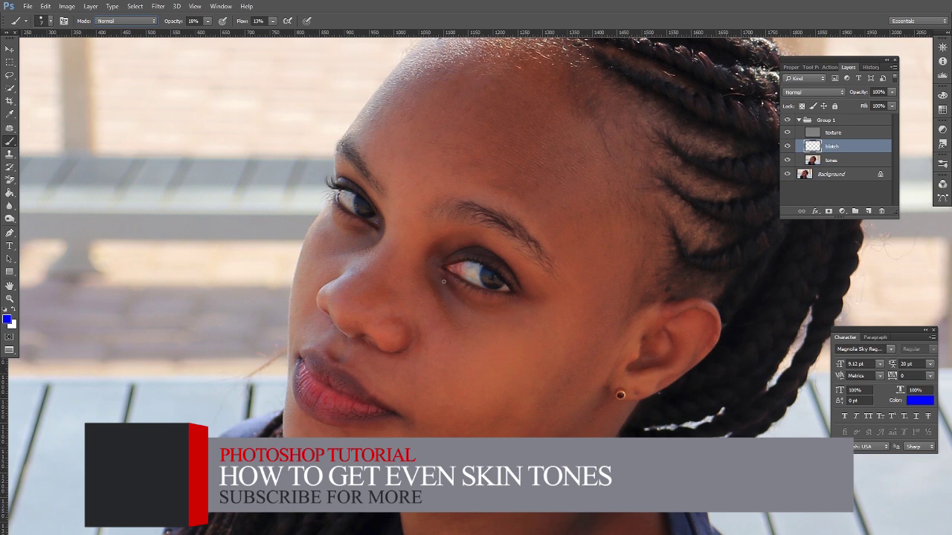
{"action": "left_click", "coordinate": [149, 23]}
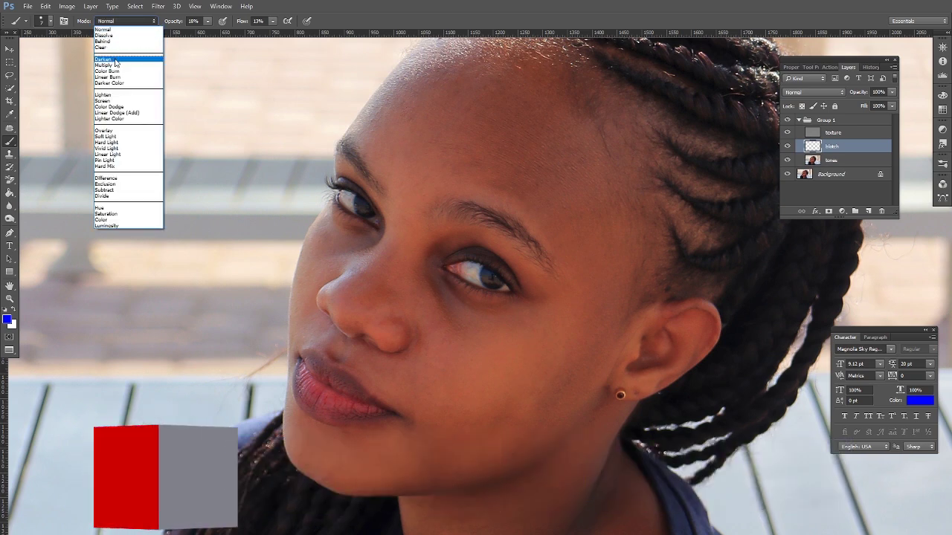
{"action": "left_click", "coordinate": [140, 22]}
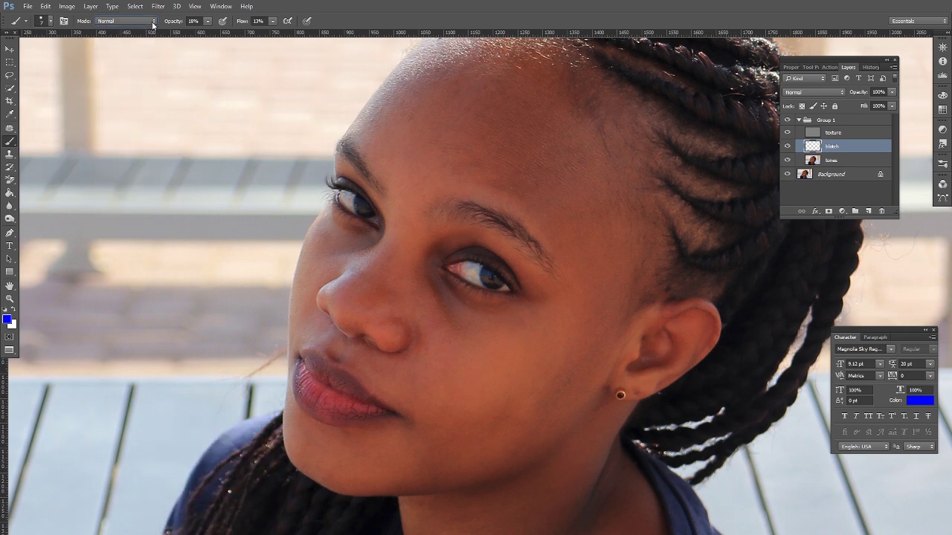
{"action": "left_click", "coordinate": [154, 26]}
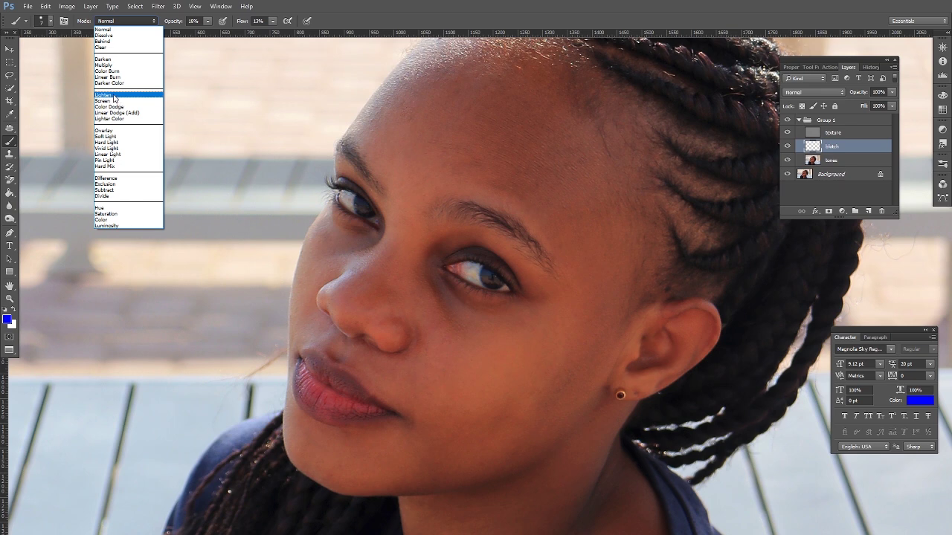
{"action": "left_click", "coordinate": [145, 23]}
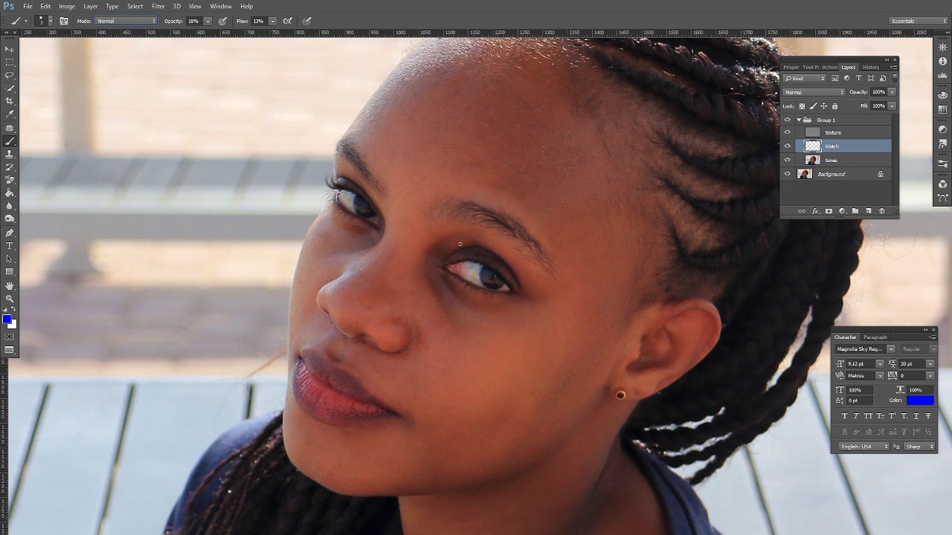
Set the brush hardness to 0% and its size to 94 px
{"action": "right_click", "coordinate": [518, 198]}
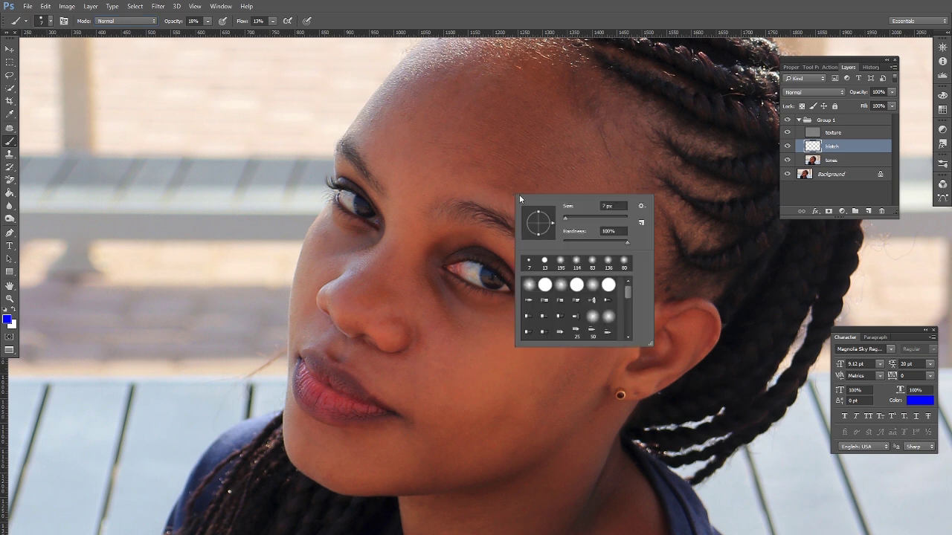
{"action": "left_click", "coordinate": [565, 241]}
{"action": "left_click", "coordinate": [590, 217]}
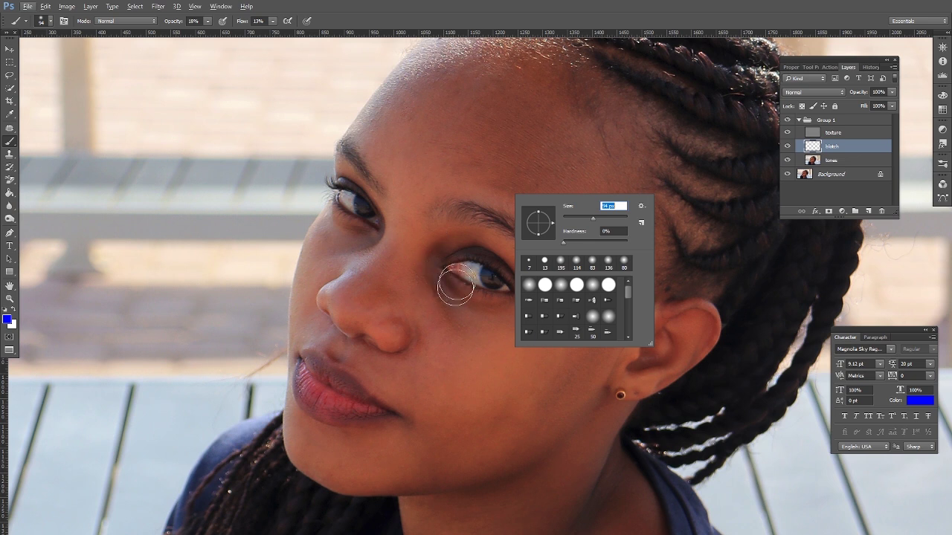
Sample nearby skin colours and paint softly over the dark areas around the inner corner and underside of the near eye
{"action": "left_click", "coordinate": [485, 236], "text": "alt"}
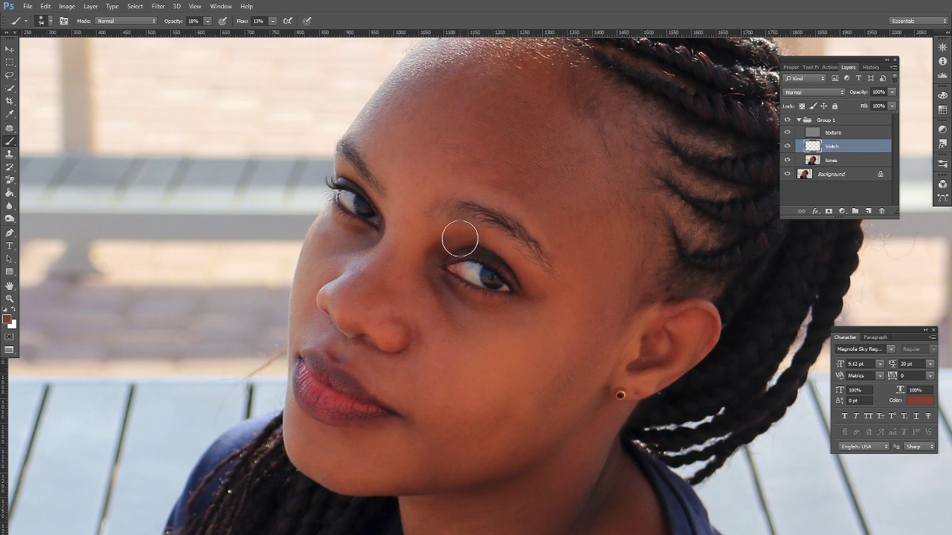
{"action": "mouse_move", "coordinate": [449, 242]}
{"action": "left_mouse_down"}
{"action": "mouse_move", "coordinate": [447, 295]}
{"action": "mouse_move", "coordinate": [436, 256]}
{"action": "left_mouse_up"}
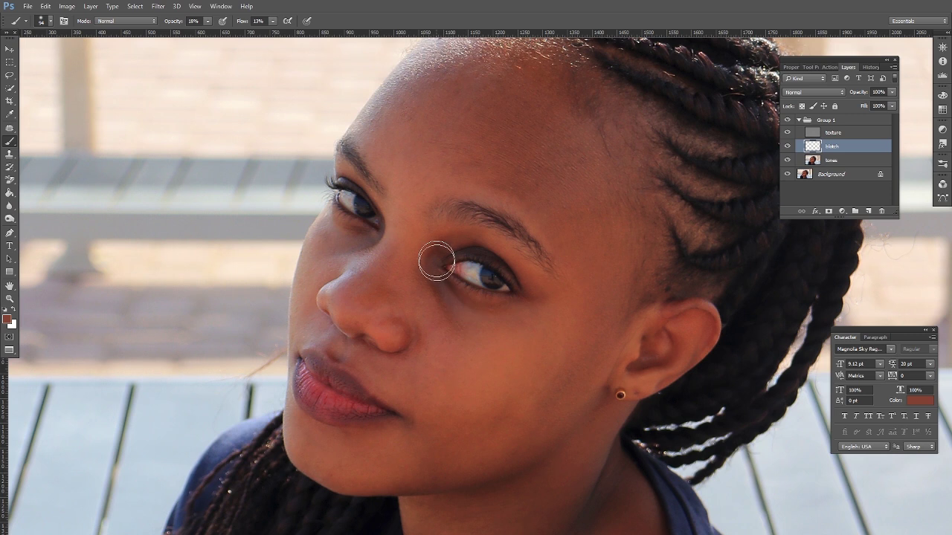
{"action": "left_click_drag", "start_coordinate": [457, 301], "coordinate": [450, 238]}
{"action": "mouse_move", "coordinate": [439, 277]}
{"action": "left_mouse_down"}
{"action": "mouse_move", "coordinate": [447, 241]}
{"action": "mouse_move", "coordinate": [440, 296]}
{"action": "mouse_move", "coordinate": [468, 239]}
{"action": "mouse_move", "coordinate": [437, 286]}
{"action": "mouse_move", "coordinate": [438, 259]}
{"action": "mouse_move", "coordinate": [442, 288]}
{"action": "mouse_move", "coordinate": [464, 235]}
{"action": "mouse_move", "coordinate": [433, 263]}
{"action": "left_mouse_up"}
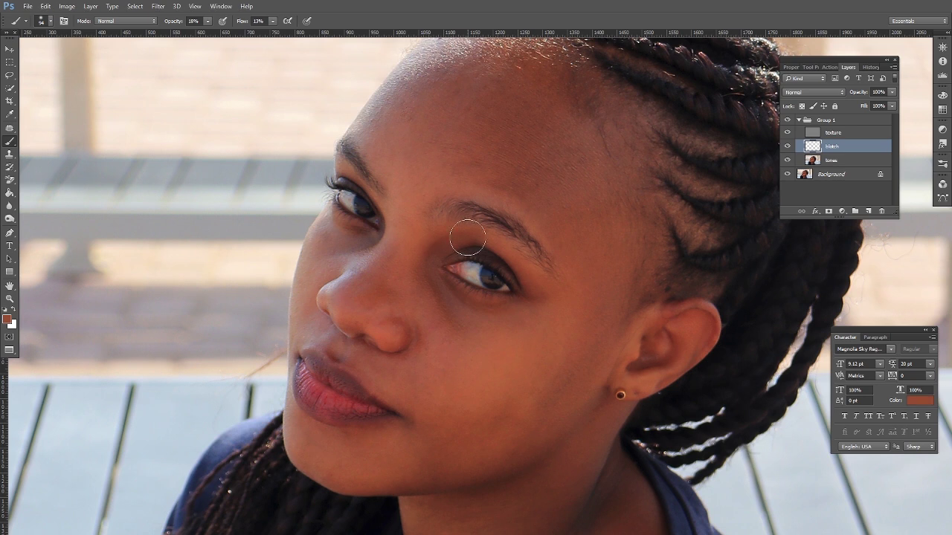
{"action": "mouse_move", "coordinate": [437, 255]}
{"action": "left_mouse_down"}
{"action": "mouse_move", "coordinate": [466, 320]}
{"action": "mouse_move", "coordinate": [435, 287]}
{"action": "mouse_move", "coordinate": [431, 259]}
{"action": "mouse_move", "coordinate": [473, 321]}
{"action": "mouse_move", "coordinate": [454, 305]}
{"action": "mouse_move", "coordinate": [457, 232]}
{"action": "mouse_move", "coordinate": [444, 237]}
{"action": "mouse_move", "coordinate": [469, 313]}
{"action": "left_mouse_up"}
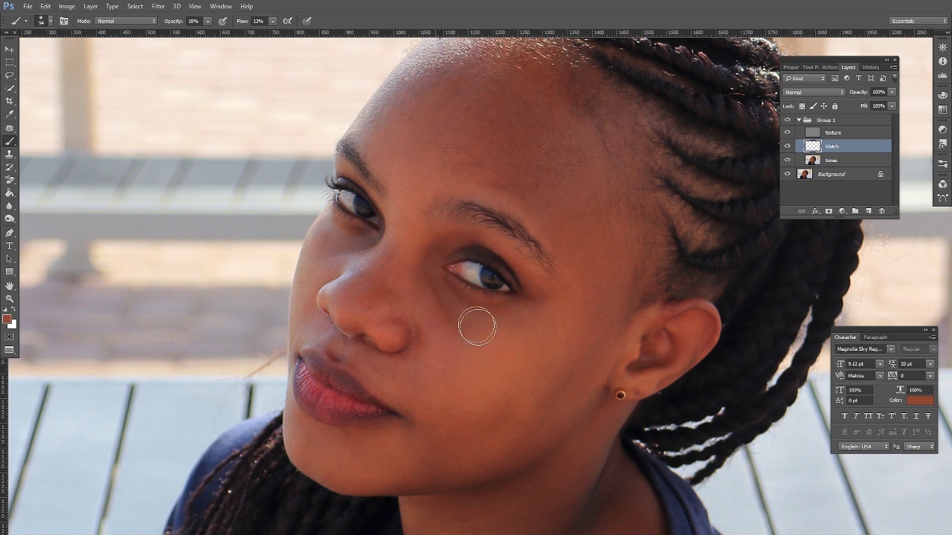
Reduce the brush size to 77 px, sample the cheek's skin colour and paint over the uneven skin beside the nose
{"action": "mouse_move", "coordinate": [493, 268]}
{"action": "left_mouse_down"}
{"action": "mouse_move", "coordinate": [545, 231]}
{"action": "mouse_move", "coordinate": [481, 173]}
{"action": "left_mouse_up"}
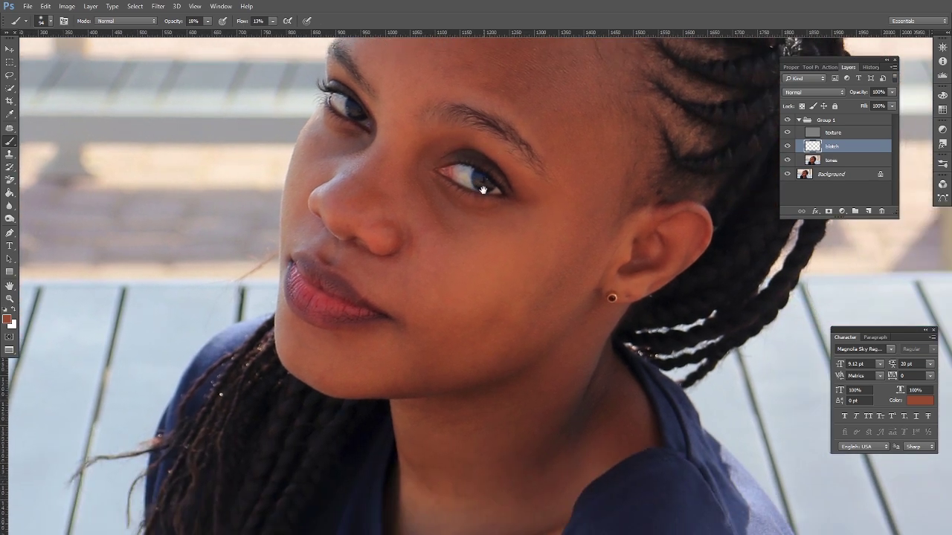
{"action": "right_click", "coordinate": [505, 233]}
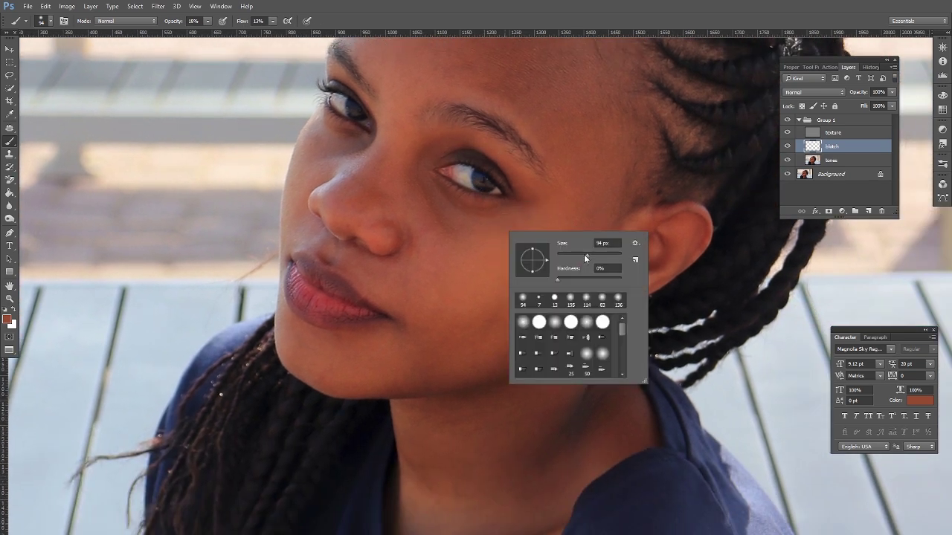
{"action": "left_click", "coordinate": [454, 263], "text": "alt"}
{"action": "mouse_move", "coordinate": [420, 221]}
{"action": "left_mouse_down"}
{"action": "mouse_move", "coordinate": [453, 257]}
{"action": "mouse_move", "coordinate": [410, 197]}
{"action": "left_mouse_up"}
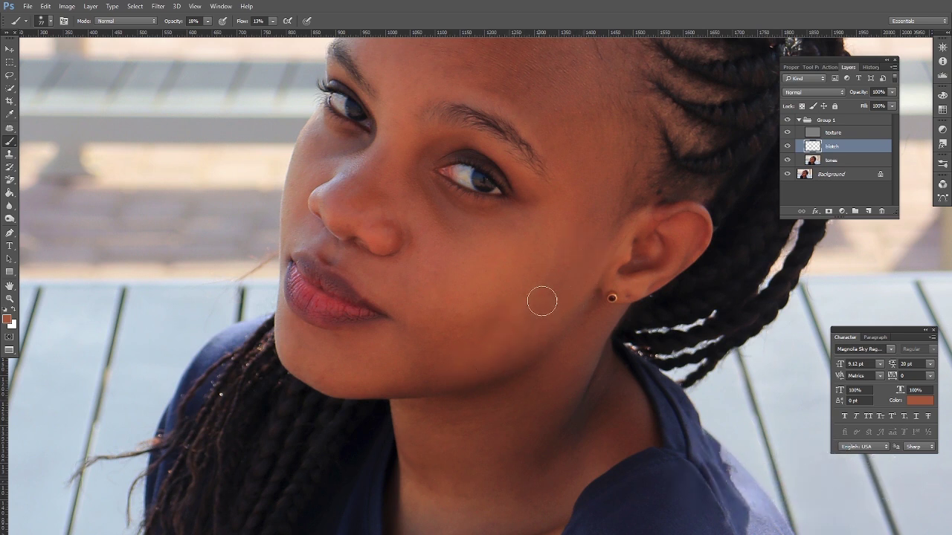
Set the brush size to 100 px and even out the skin tone on the lower cheek
{"action": "right_click", "coordinate": [561, 288]}
{"action": "left_click", "coordinate": [642, 311]}
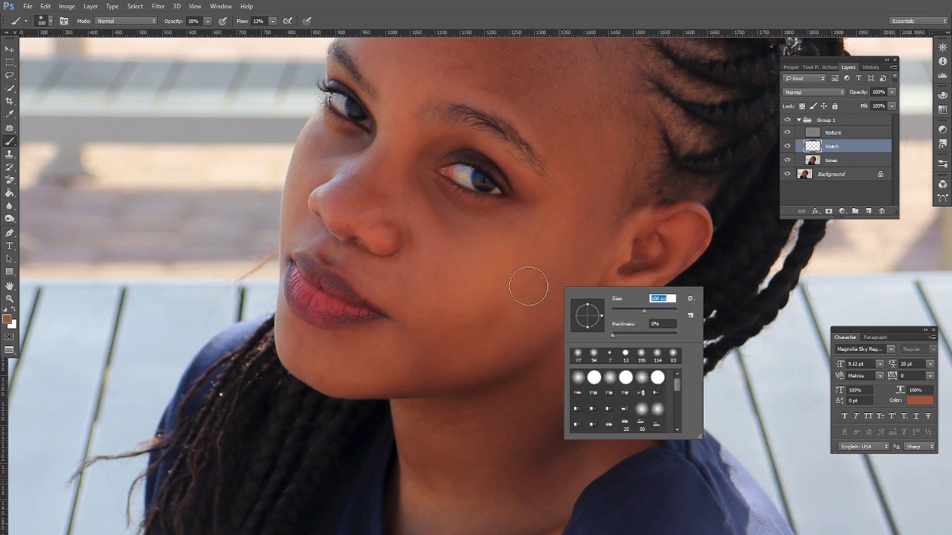
{"action": "left_click", "coordinate": [527, 284]}
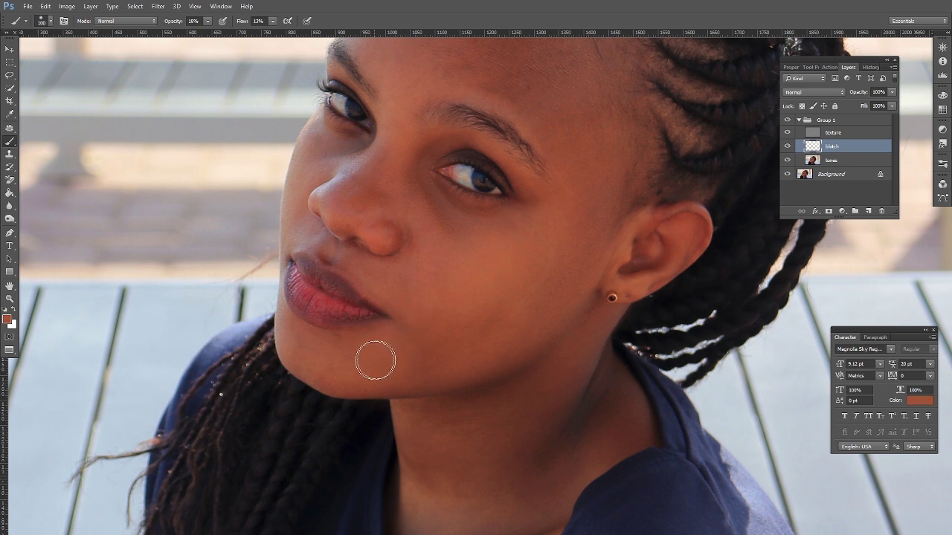
Enlarge the brush to 188 px and paint over the forehead with sampled skin colour to even its tones
{"action": "key", "text": "space"}
{"action": "left_click_drag", "start_coordinate": [548, 214], "coordinate": [525, 265]}
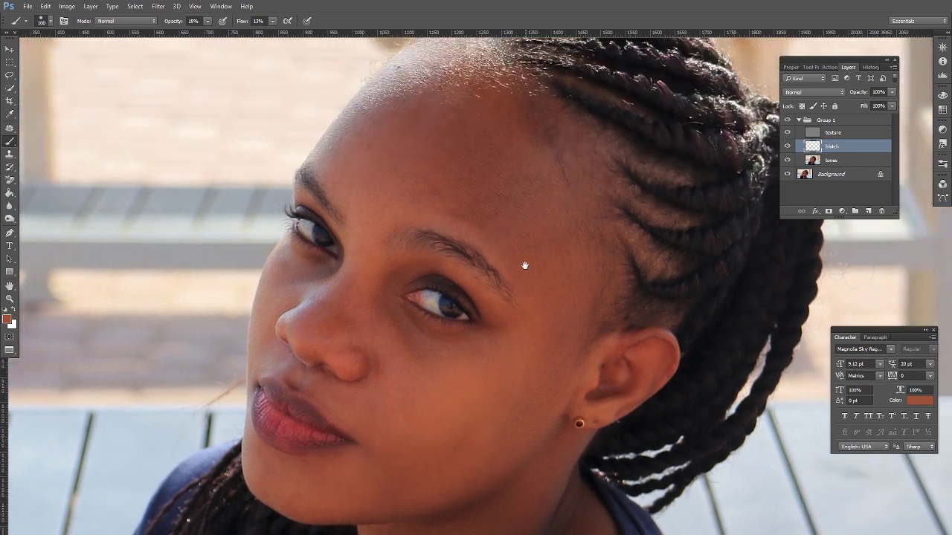
{"action": "right_click", "coordinate": [505, 301]}
{"action": "left_click_drag", "start_coordinate": [603, 326], "coordinate": [604, 325]}
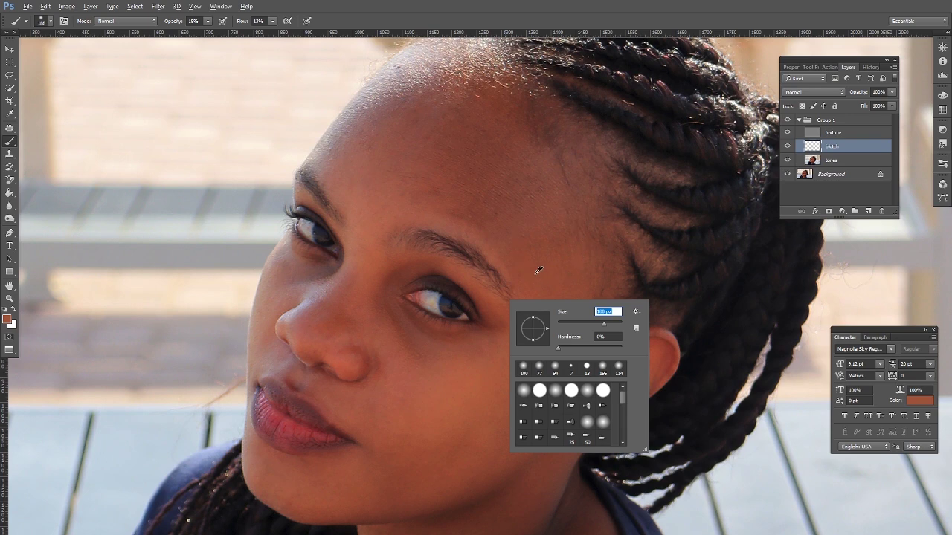
{"action": "left_click", "coordinate": [418, 183]}
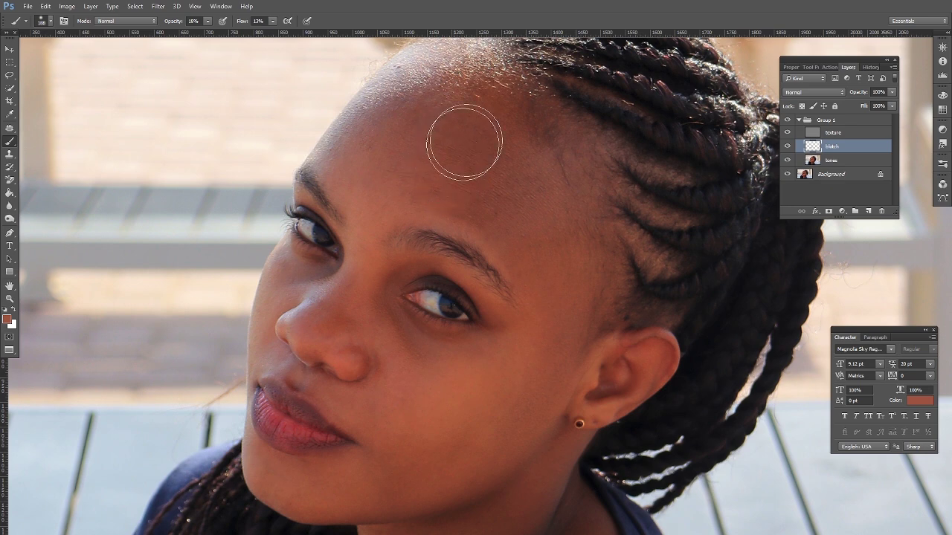
{"action": "mouse_move", "coordinate": [443, 176]}
{"action": "left_mouse_down"}
{"action": "mouse_move", "coordinate": [511, 105]}
{"action": "mouse_move", "coordinate": [457, 160]}
{"action": "mouse_move", "coordinate": [498, 154]}
{"action": "mouse_move", "coordinate": [488, 190]}
{"action": "mouse_move", "coordinate": [528, 176]}
{"action": "mouse_move", "coordinate": [449, 189]}
{"action": "mouse_move", "coordinate": [494, 212]}
{"action": "mouse_move", "coordinate": [530, 205]}
{"action": "mouse_move", "coordinate": [450, 168]}
{"action": "mouse_move", "coordinate": [532, 143]}
{"action": "mouse_move", "coordinate": [519, 178]}
{"action": "mouse_move", "coordinate": [527, 201]}
{"action": "mouse_move", "coordinate": [468, 150]}
{"action": "mouse_move", "coordinate": [481, 116]}
{"action": "mouse_move", "coordinate": [486, 133]}
{"action": "mouse_move", "coordinate": [445, 131]}
{"action": "mouse_move", "coordinate": [546, 140]}
{"action": "mouse_move", "coordinate": [467, 125]}
{"action": "mouse_move", "coordinate": [414, 146]}
{"action": "mouse_move", "coordinate": [443, 179]}
{"action": "mouse_move", "coordinate": [456, 102]}
{"action": "mouse_move", "coordinate": [496, 124]}
{"action": "mouse_move", "coordinate": [487, 200]}
{"action": "left_mouse_up"}
{"action": "left_click", "coordinate": [535, 210], "text": "alt"}
Toggle the blotch layer's visibility repeatedly to compare the whole portrait with and without the painted corrections
{"action": "key", "text": "alt+space"}
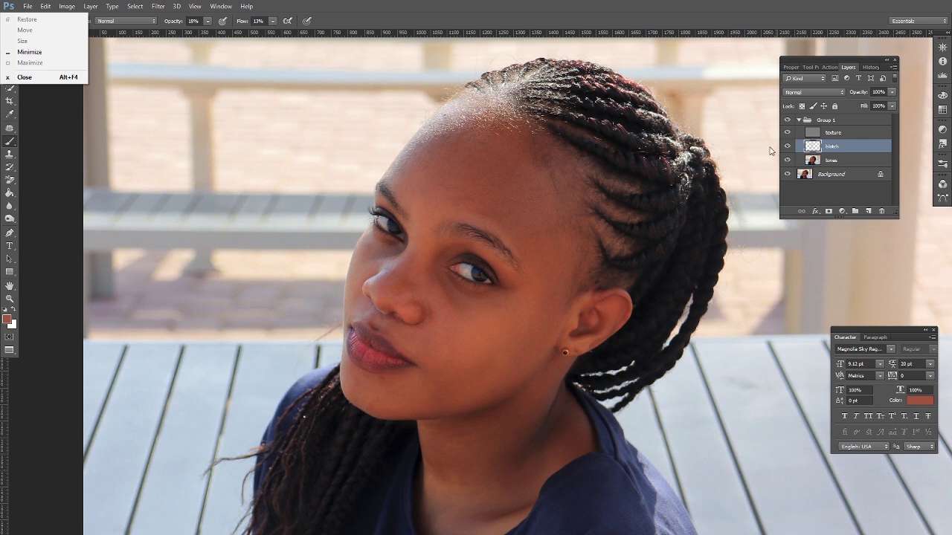
{"action": "key", "text": "Escape"}
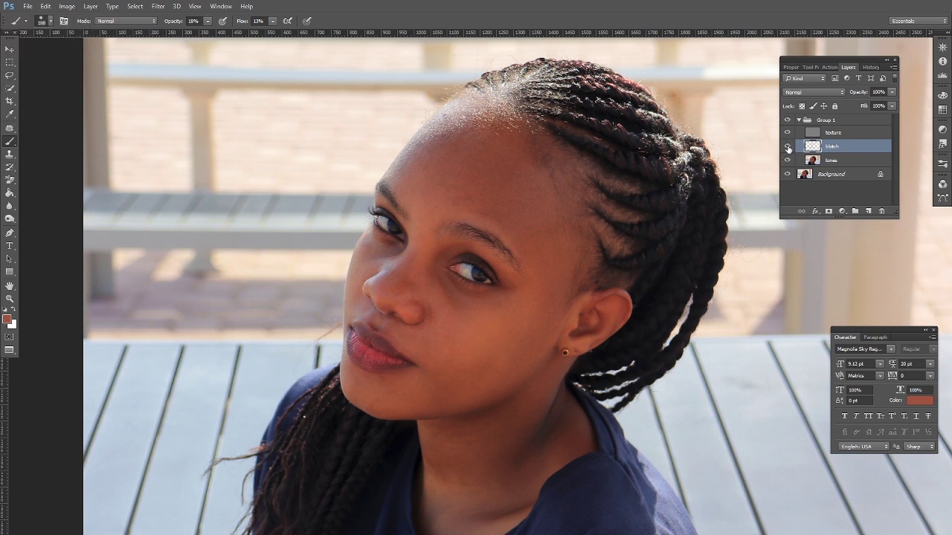
{"action": "left_click", "coordinate": [788, 147]}
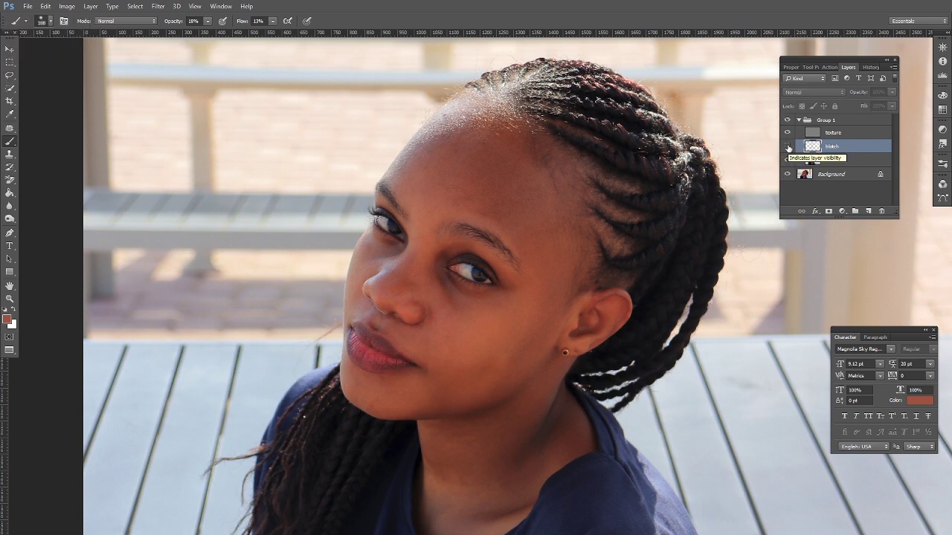
{"action": "left_click", "coordinate": [788, 147]}
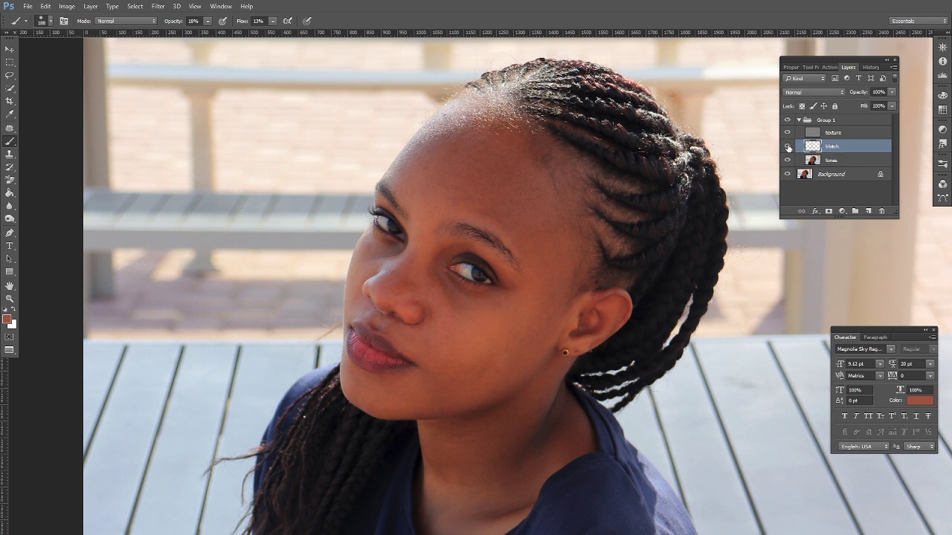
{"action": "left_click", "coordinate": [789, 146]}
{"action": "left_click", "coordinate": [788, 146]}
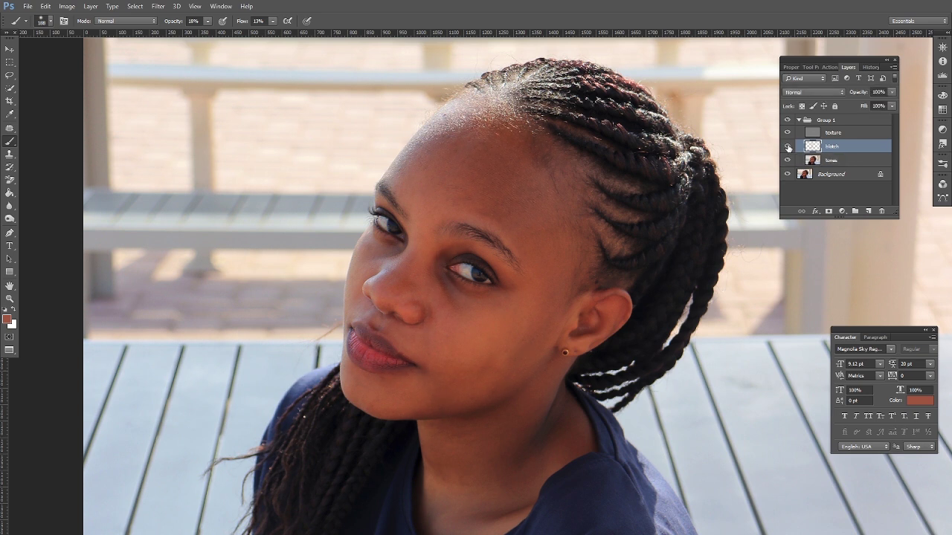
{"action": "left_click", "coordinate": [788, 147]}
{"action": "left_click", "coordinate": [788, 147]}
{"action": "left_click", "coordinate": [788, 147]}
{"action": "left_click", "coordinate": [788, 146]}
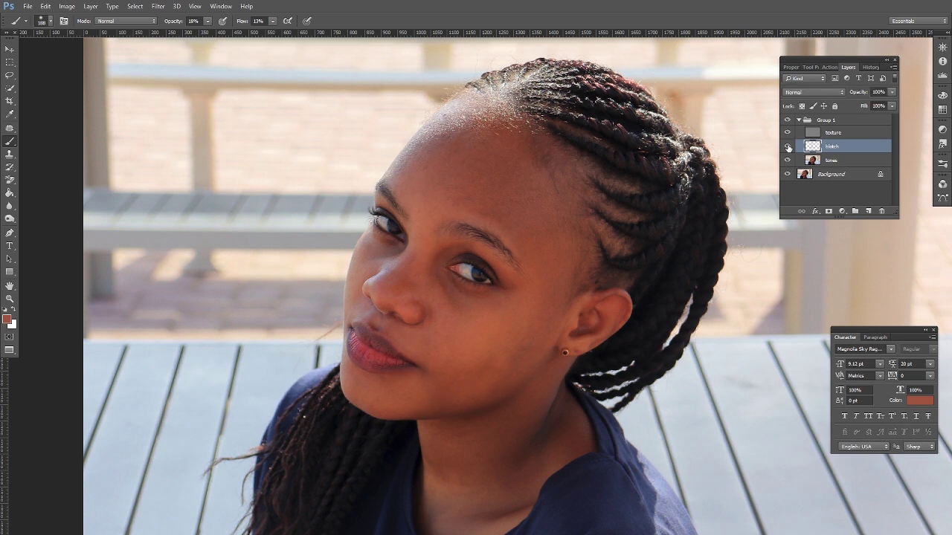
{"action": "left_click_drag", "start_coordinate": [535, 334], "coordinate": [526, 204]}
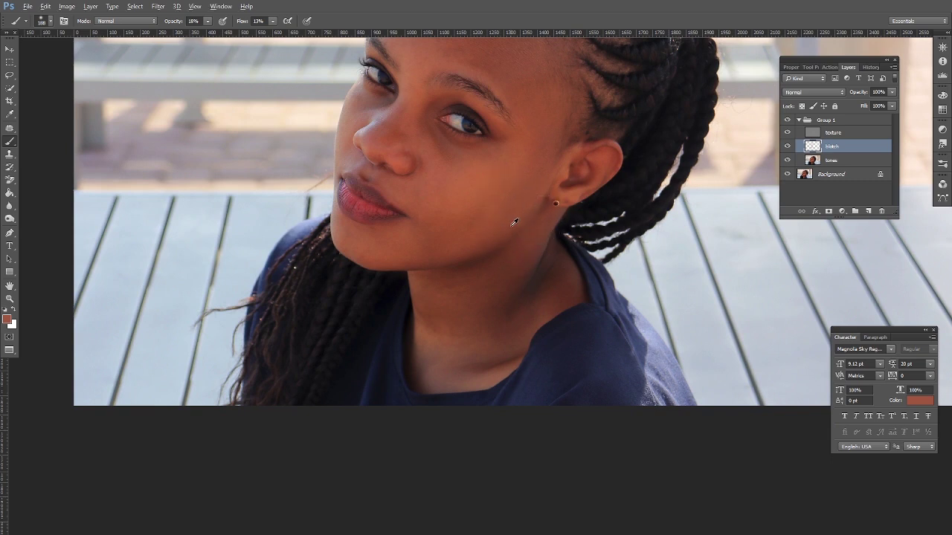
Sample skin colours from the jaw and neck and paint them over the neck and chest to even the tones
{"action": "left_click", "coordinate": [512, 220], "text": "alt"}
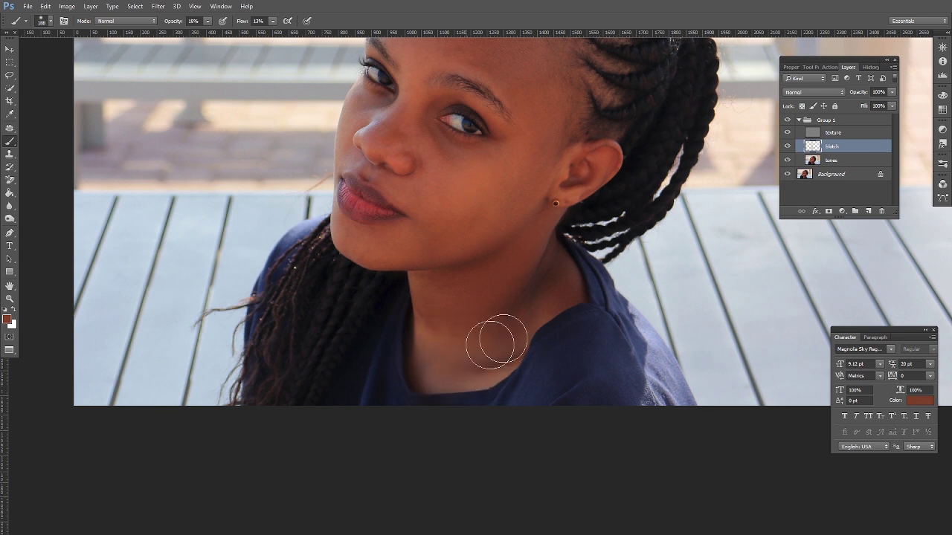
{"action": "left_click", "coordinate": [567, 289], "text": "alt"}
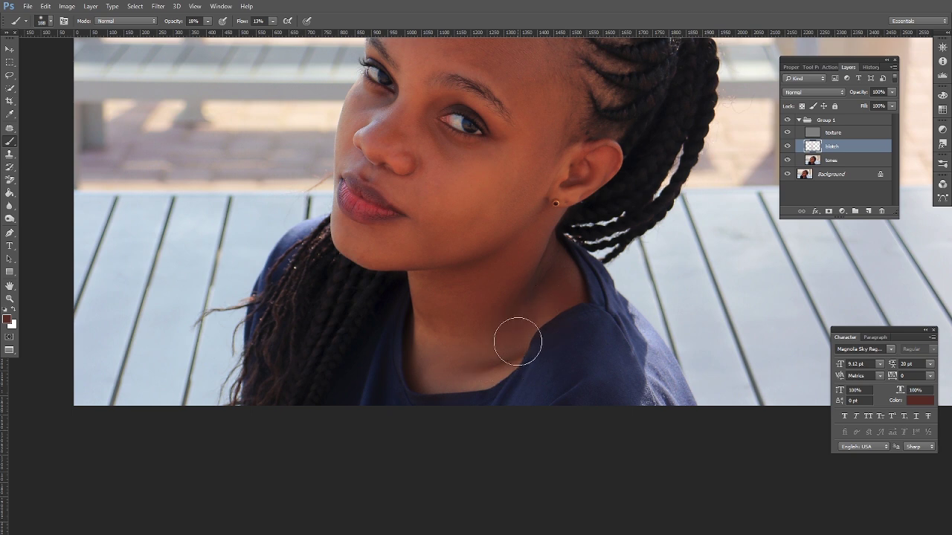
{"action": "left_click", "coordinate": [534, 242], "text": "alt"}
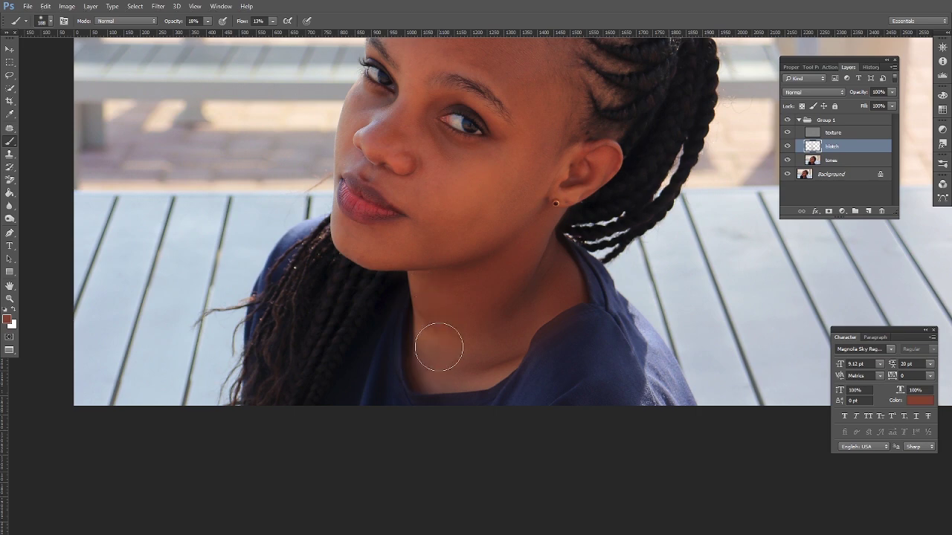
Examine the forehead, eyes and nose at close range for remaining uneven skin tones
{"action": "left_click_drag", "start_coordinate": [564, 138], "coordinate": [516, 349]}
{"action": "left_click_drag", "start_coordinate": [505, 286], "coordinate": [503, 337]}
{"action": "key", "text": "z"}
{"action": "left_click", "coordinate": [364, 327]}
{"action": "left_click", "coordinate": [365, 323]}
{"action": "left_click", "coordinate": [369, 319]}
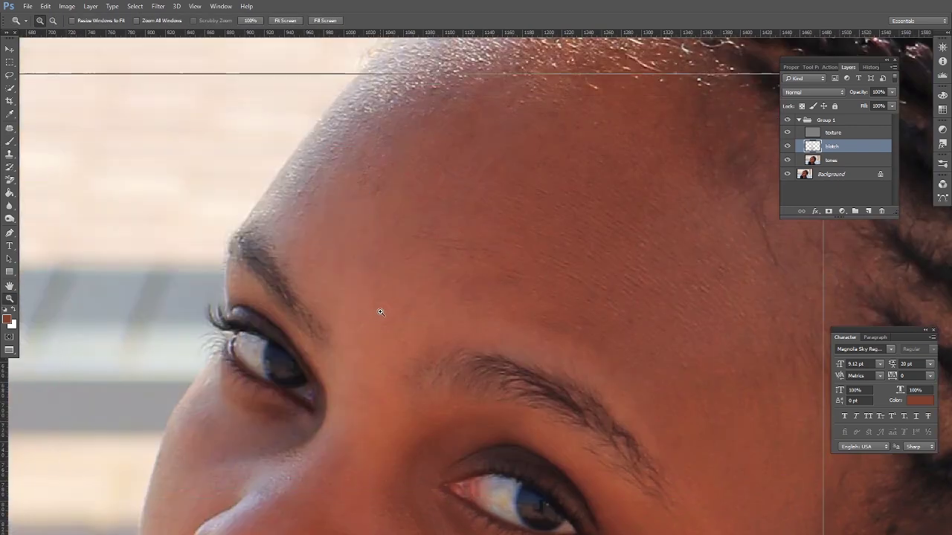
{"action": "left_click_drag", "start_coordinate": [537, 283], "coordinate": [526, 323]}
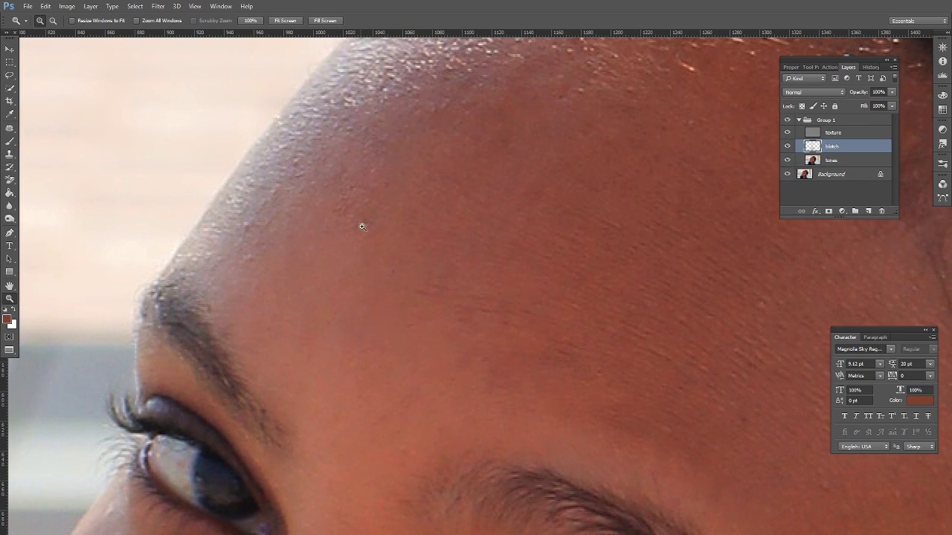
{"action": "left_click_drag", "start_coordinate": [470, 328], "coordinate": [496, 183]}
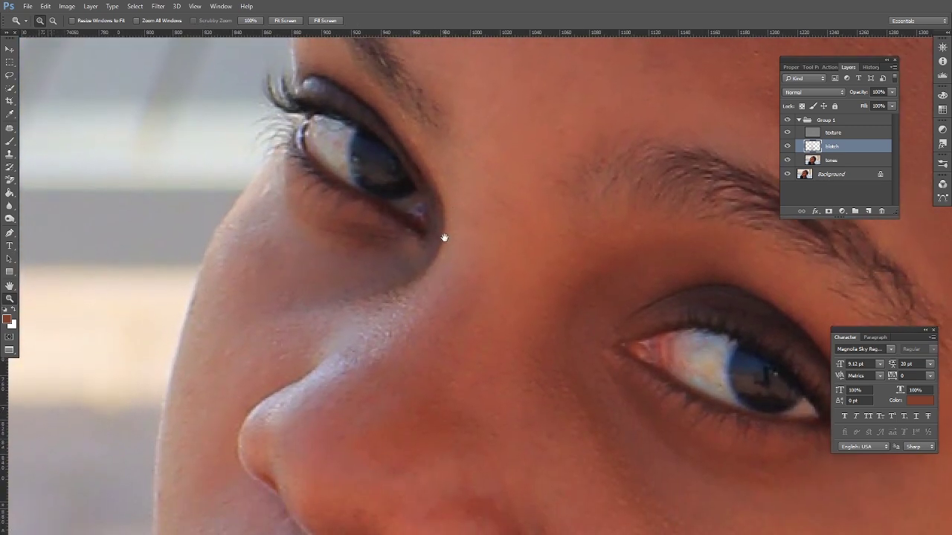
{"action": "left_click_drag", "start_coordinate": [425, 279], "coordinate": [445, 220]}
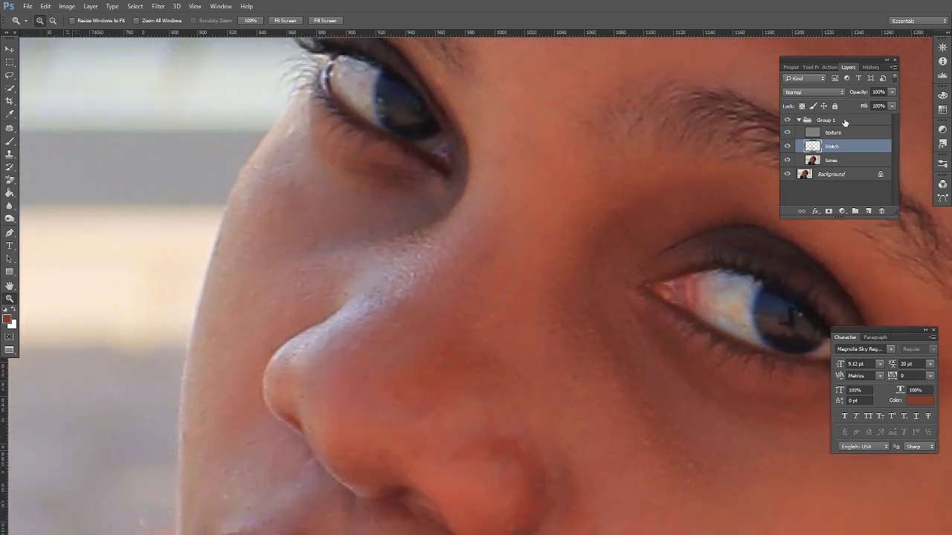
Add a Black & White adjustment layer above the texture layer and lower its Reds value well below zero
{"action": "left_click", "coordinate": [846, 121]}
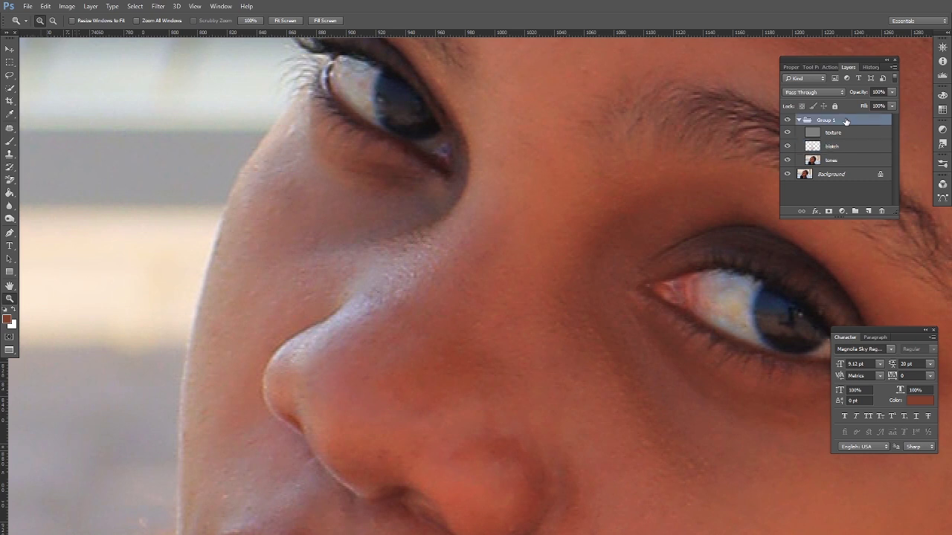
{"action": "left_click", "coordinate": [842, 212]}
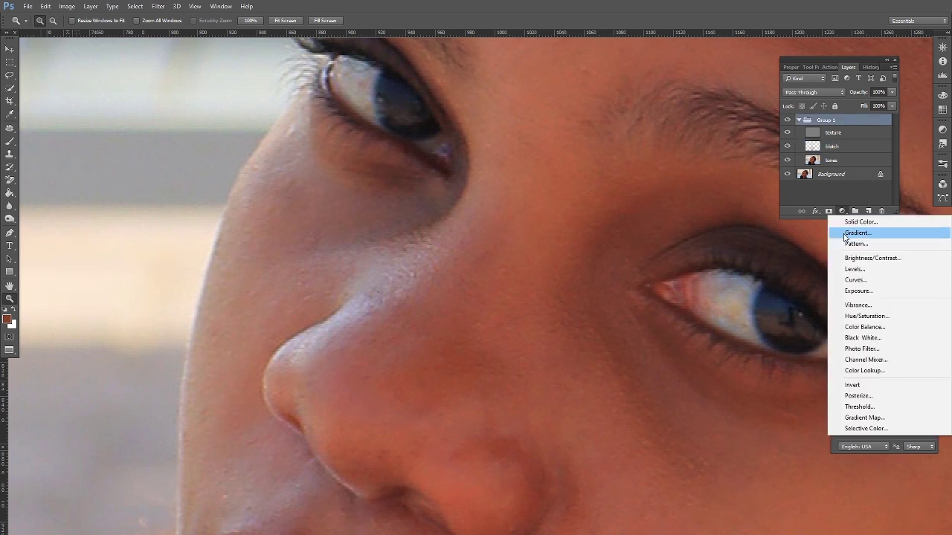
{"action": "left_click", "coordinate": [863, 339]}
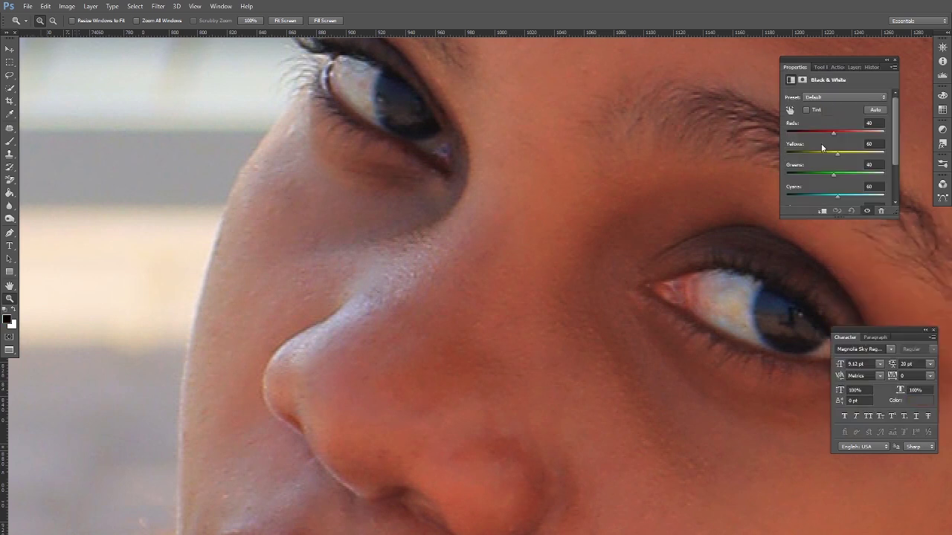
{"action": "mouse_move", "coordinate": [832, 132]}
{"action": "left_mouse_down"}
{"action": "mouse_move", "coordinate": [799, 138]}
{"action": "mouse_move", "coordinate": [816, 132]}
{"action": "left_mouse_up"}
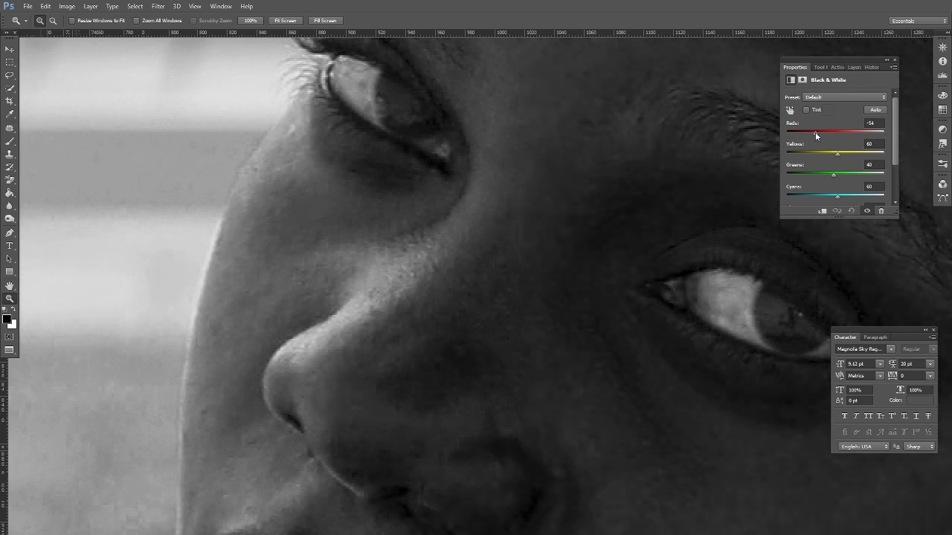
Move the Black & White adjustment layer out of the group to the top of the layer stack and hide it
{"action": "left_click", "coordinate": [853, 66]}
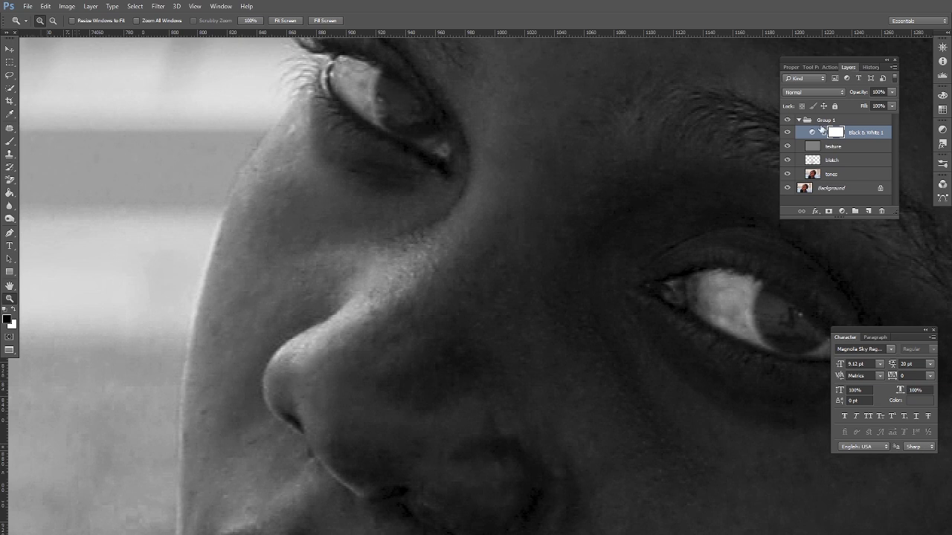
{"action": "scroll", "coordinate": [626, 160], "scroll_direction": "down", "scroll_amount": 3}
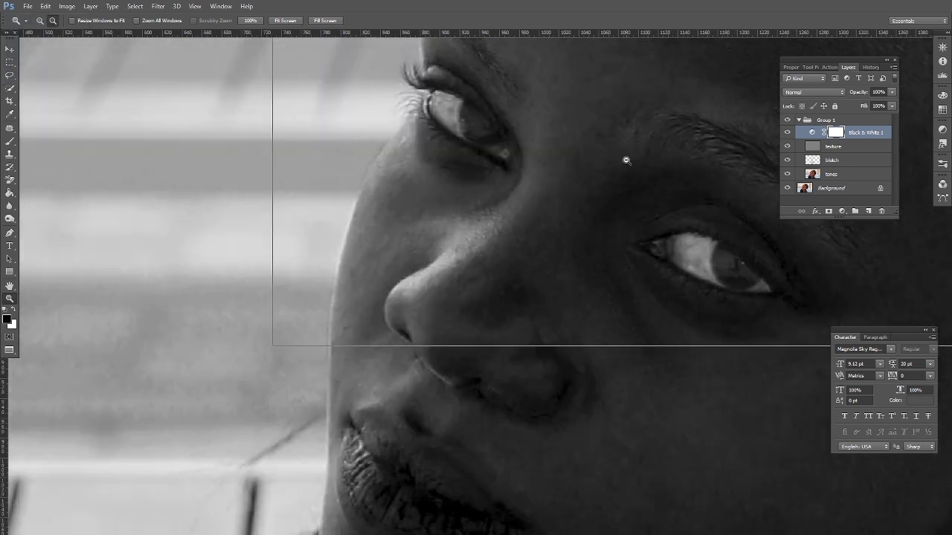
{"action": "scroll", "coordinate": [626, 160], "scroll_direction": "down", "scroll_amount": 2}
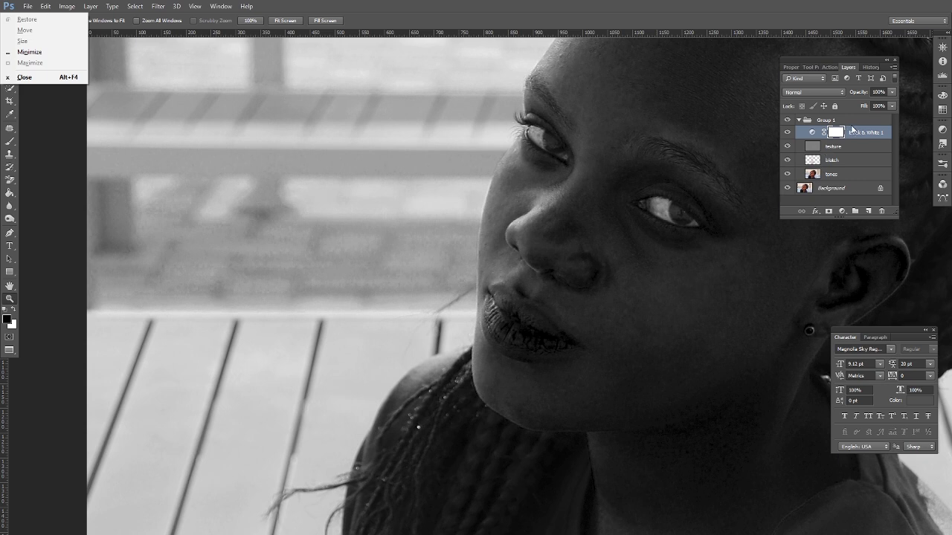
{"action": "left_click_drag", "start_coordinate": [858, 135], "coordinate": [856, 119]}
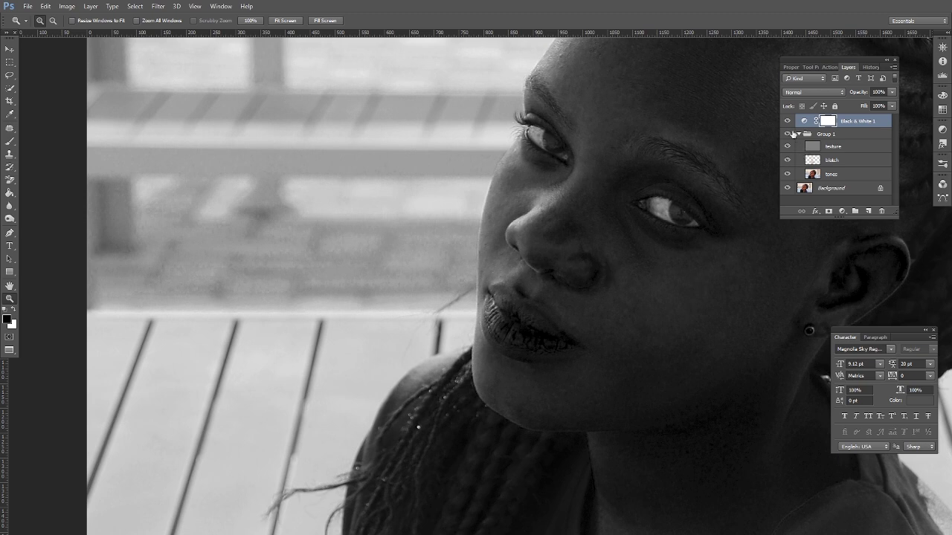
{"action": "left_click", "coordinate": [788, 121]}
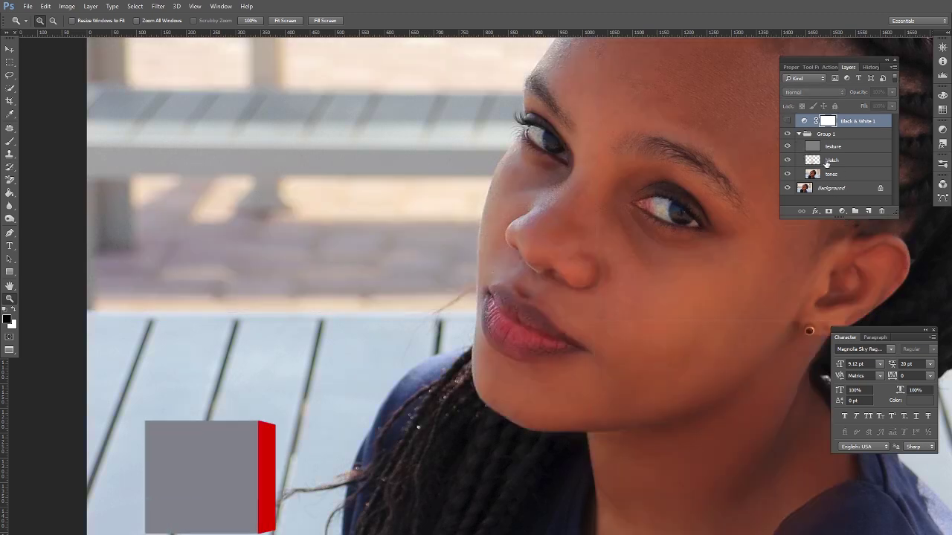
On the blotch layer, set the brush size to 44 px and paint sampled cheek colour over the skin around the nose
{"action": "left_click", "coordinate": [824, 160]}
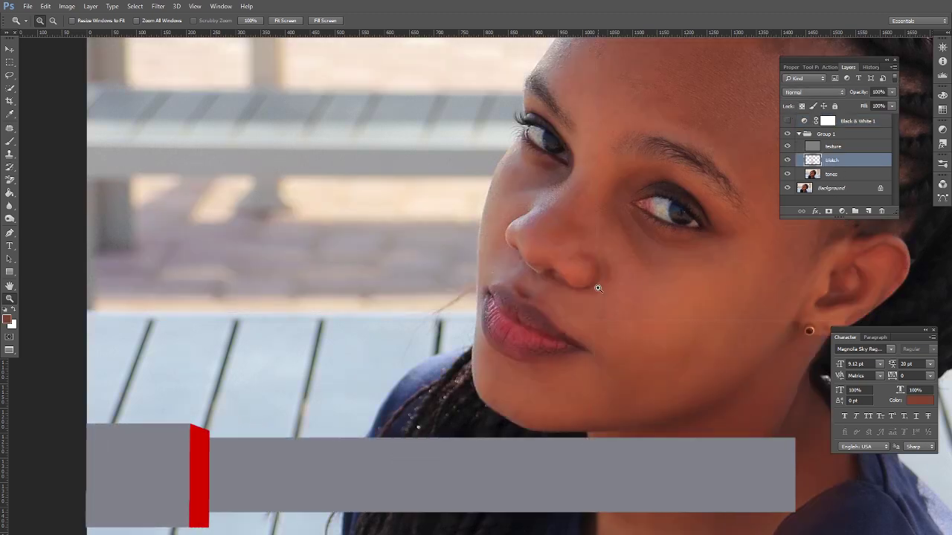
{"action": "left_click", "coordinate": [9, 141]}
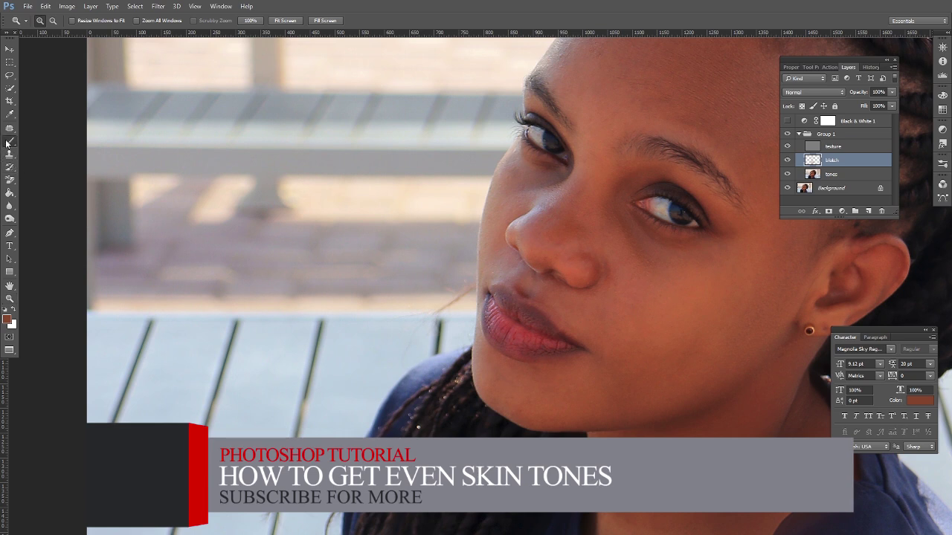
{"action": "right_click", "coordinate": [635, 272]}
{"action": "left_click", "coordinate": [695, 297]}
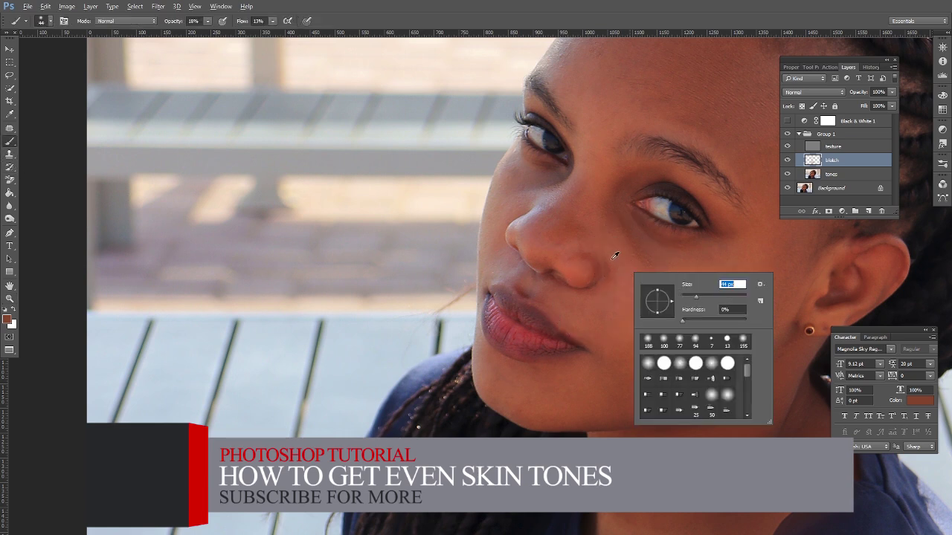
{"action": "left_click", "coordinate": [612, 263], "text": "alt"}
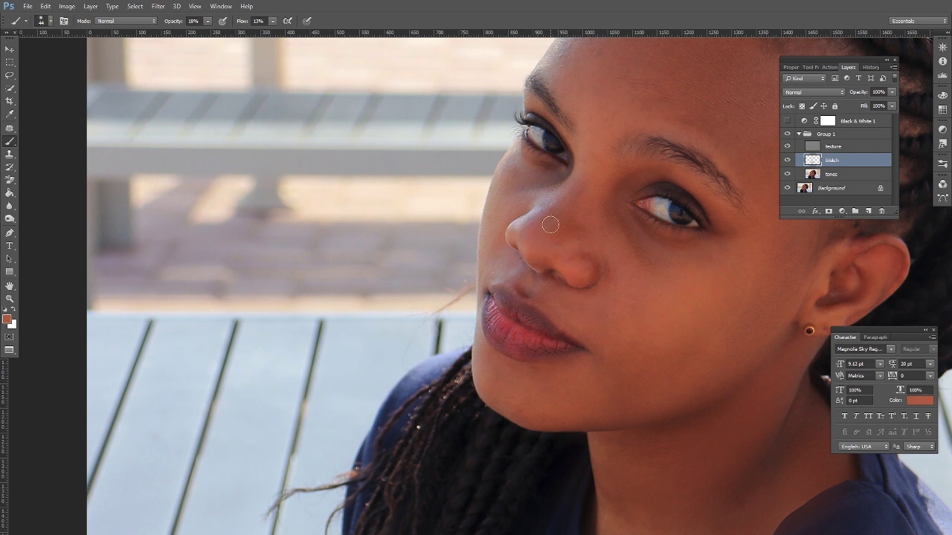
Enlarge the brush to 83 px, sample the skin around the mouth and even out the tones on the chin
{"action": "mouse_move", "coordinate": [692, 146]}
{"action": "left_mouse_down"}
{"action": "mouse_move", "coordinate": [537, 204]}
{"action": "mouse_move", "coordinate": [509, 197]}
{"action": "left_mouse_up"}
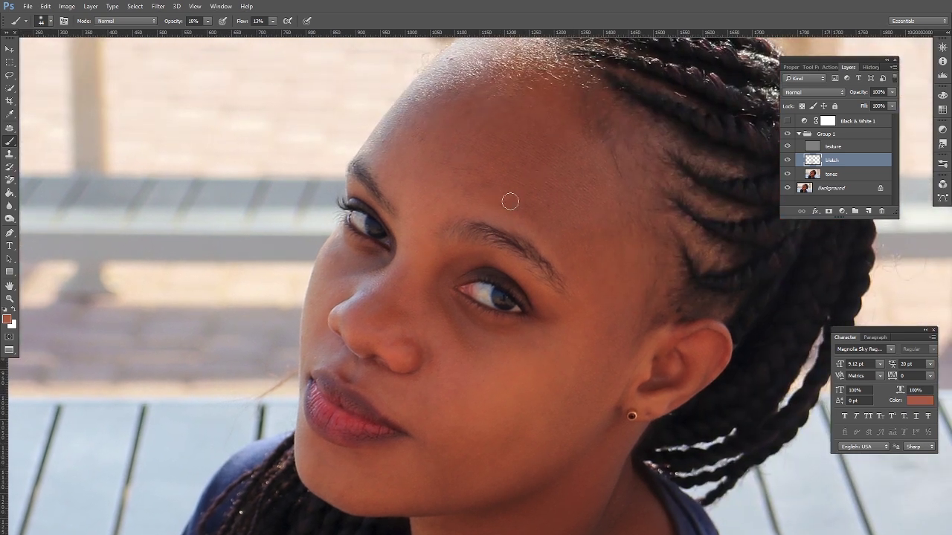
{"action": "right_click", "coordinate": [477, 182]}
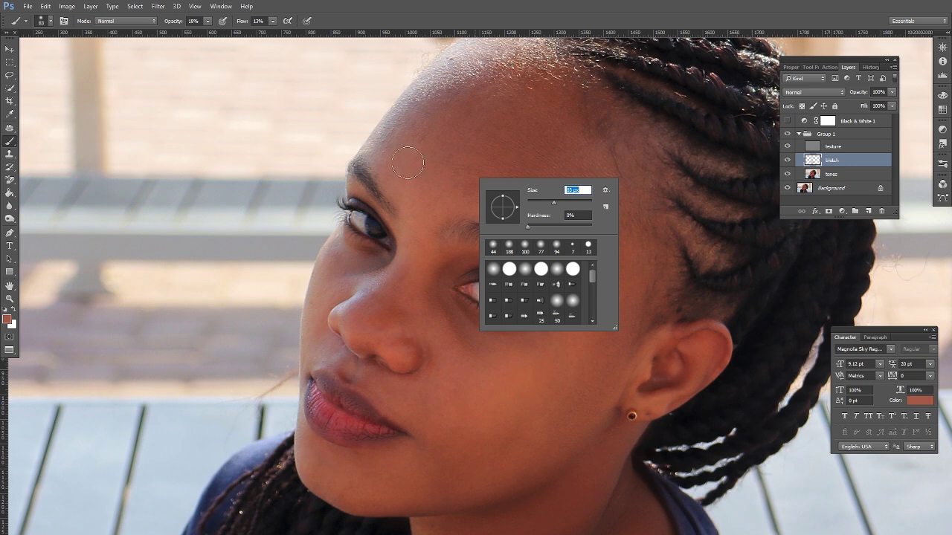
{"action": "key", "text": "Return"}
{"action": "left_click_drag", "start_coordinate": [622, 325], "coordinate": [612, 208]}
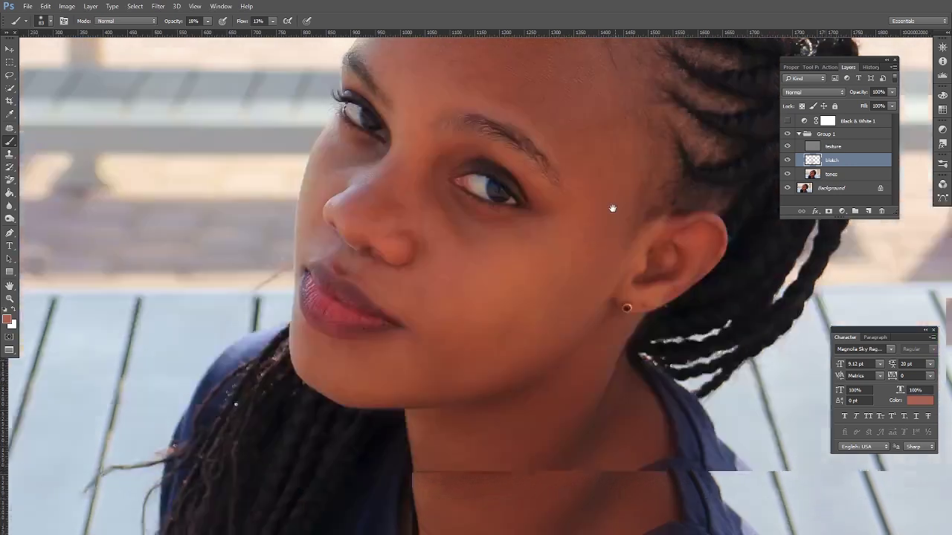
{"action": "left_click_drag", "start_coordinate": [391, 358], "coordinate": [395, 355]}
{"action": "left_click", "coordinate": [355, 312], "text": "alt"}
{"action": "left_click", "coordinate": [423, 351]}
{"action": "left_click", "coordinate": [412, 325], "text": "alt"}
{"action": "left_click_drag", "start_coordinate": [387, 317], "coordinate": [386, 314]}
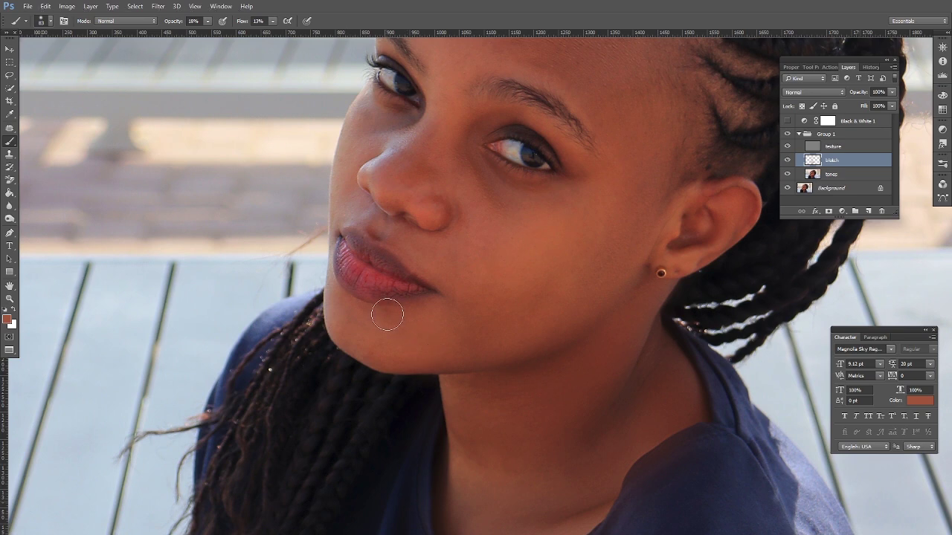
Examine the evenness of the skin tones across the whole portrait and on the face
{"action": "left_click_drag", "start_coordinate": [557, 303], "coordinate": [515, 195]}
{"action": "mouse_move", "coordinate": [527, 285]}
{"action": "left_mouse_down"}
{"action": "mouse_move", "coordinate": [520, 351]}
{"action": "mouse_move", "coordinate": [538, 361]}
{"action": "mouse_move", "coordinate": [561, 293]}
{"action": "mouse_move", "coordinate": [570, 320]}
{"action": "left_mouse_up"}
{"action": "left_click", "coordinate": [498, 245], "text": "alt"}
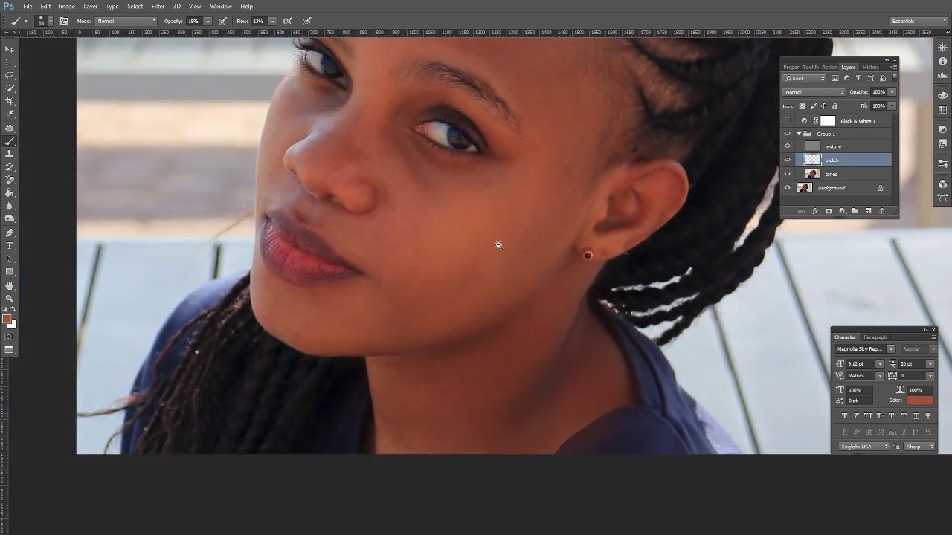
{"action": "left_click", "coordinate": [498, 246], "text": "alt"}
{"action": "left_click", "coordinate": [498, 245], "text": "alt"}
{"action": "left_click", "coordinate": [498, 246], "text": "alt"}
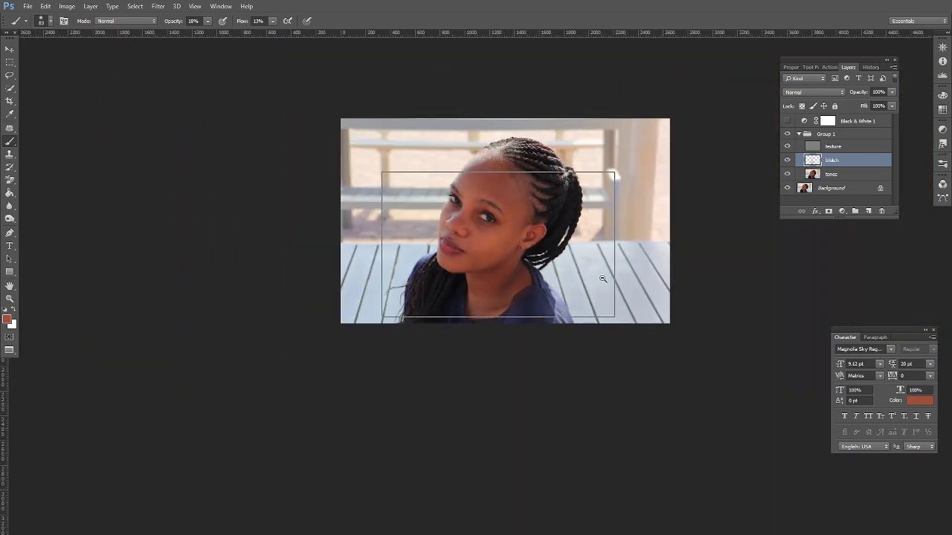
{"action": "left_click", "coordinate": [602, 279], "text": "alt"}
{"action": "left_click", "coordinate": [9, 298]}
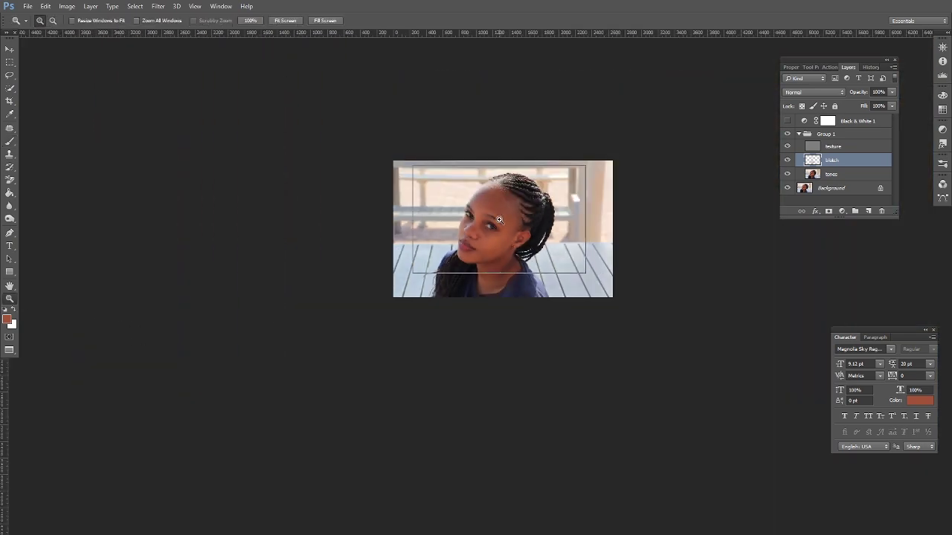
{"action": "left_click", "coordinate": [500, 223]}
{"action": "left_click", "coordinate": [502, 224]}
{"action": "left_click", "coordinate": [541, 233]}
{"action": "left_click", "coordinate": [549, 236]}
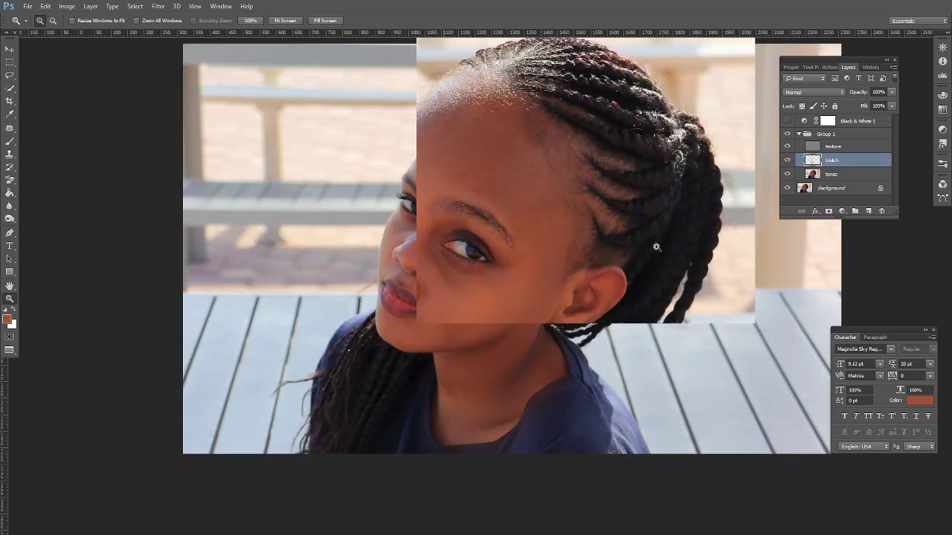
{"action": "left_click", "coordinate": [584, 233]}
{"action": "left_click_drag", "start_coordinate": [585, 231], "coordinate": [601, 196]}
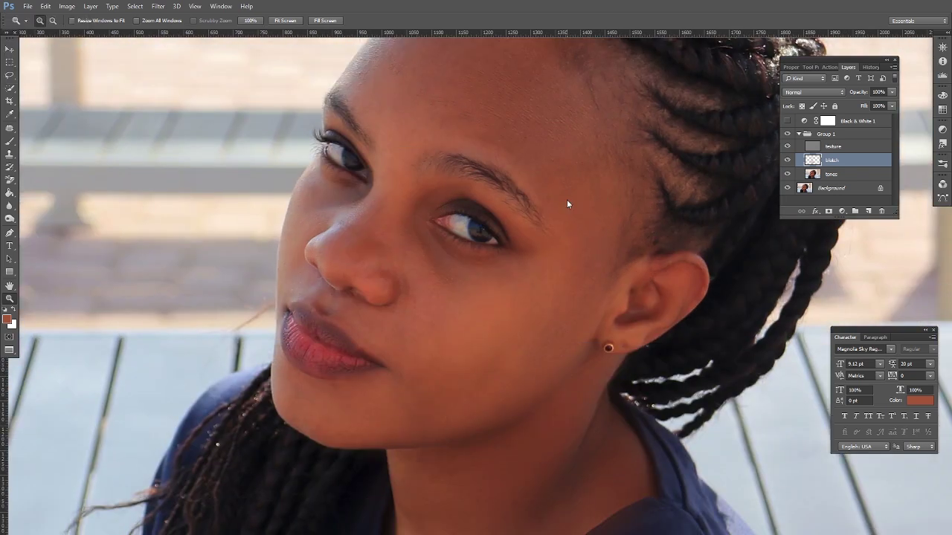
Toggle the blotch layer's visibility to compare the eyes, nose and cheek with and without the painted corrections
{"action": "key", "text": "ctrl+minus"}
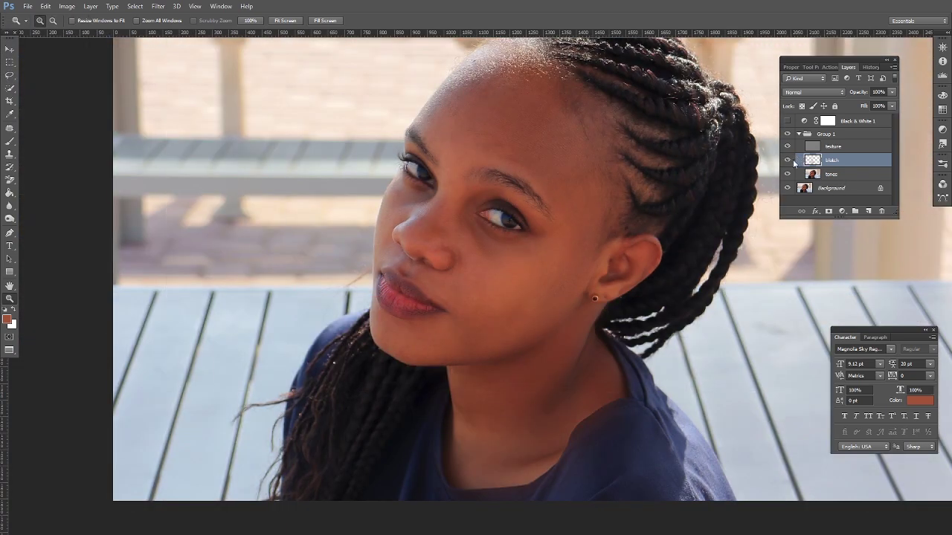
{"action": "key", "text": "ctrl+plus"}
{"action": "left_click", "coordinate": [582, 193]}
{"action": "left_click_drag", "start_coordinate": [522, 201], "coordinate": [630, 211]}
{"action": "left_click", "coordinate": [788, 160]}
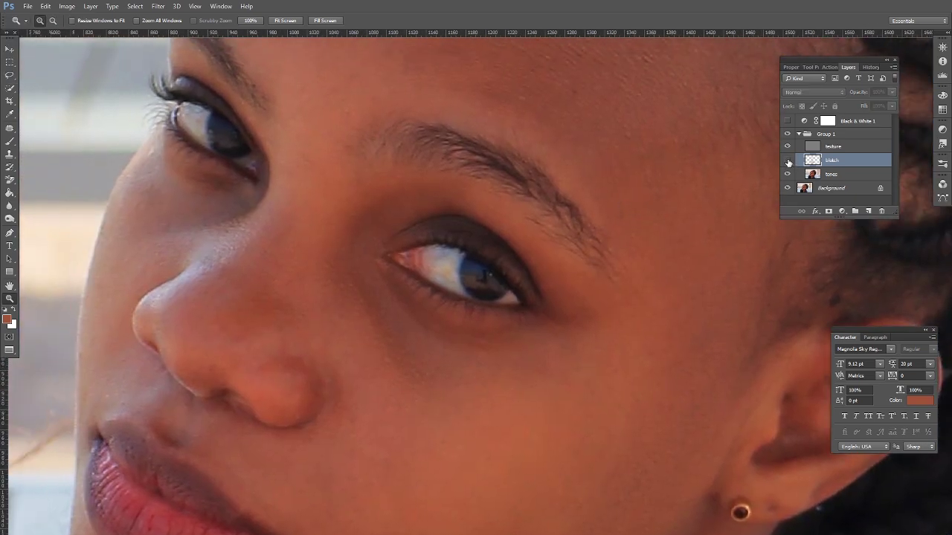
{"action": "left_click", "coordinate": [788, 161]}
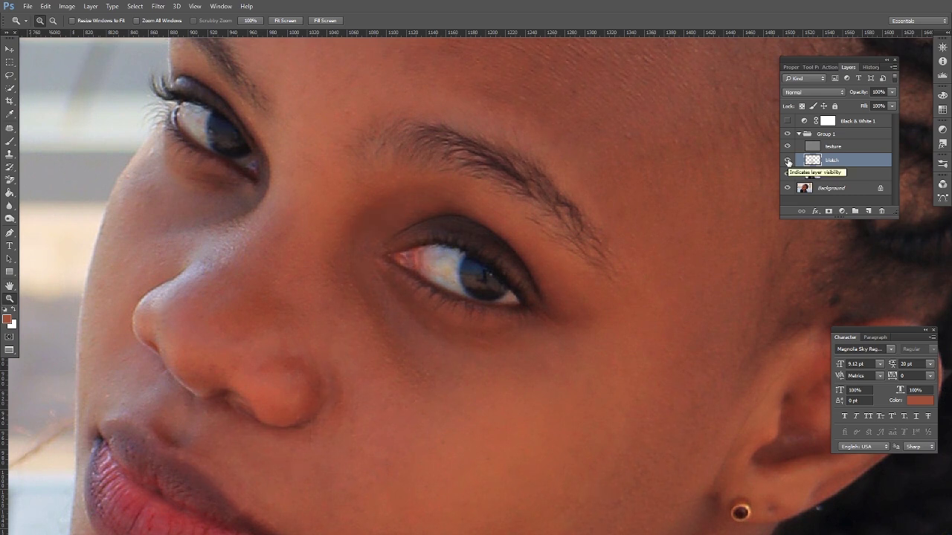
{"action": "left_click", "coordinate": [788, 161]}
{"action": "left_click", "coordinate": [788, 162]}
Set the brush size to 29 px and paint sampled skin colour over the shadowed skin beneath the far eye
{"action": "left_click_drag", "start_coordinate": [284, 210], "coordinate": [439, 275]}
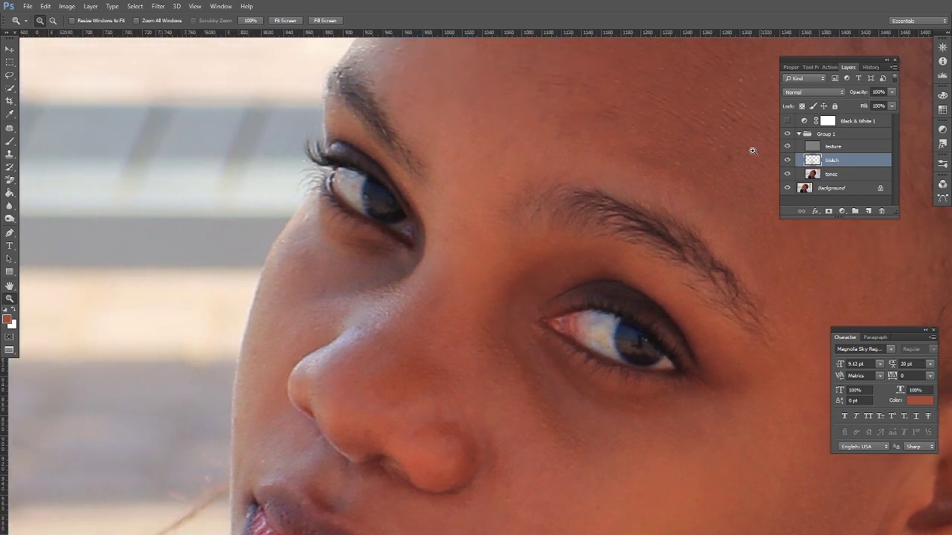
{"action": "left_click", "coordinate": [12, 147]}
{"action": "right_click", "coordinate": [477, 294]}
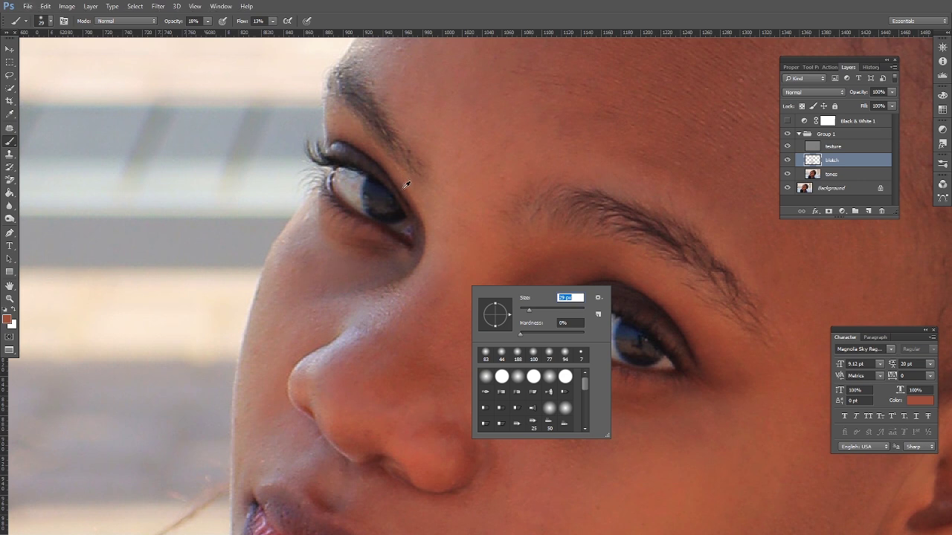
{"action": "key", "text": "Return"}
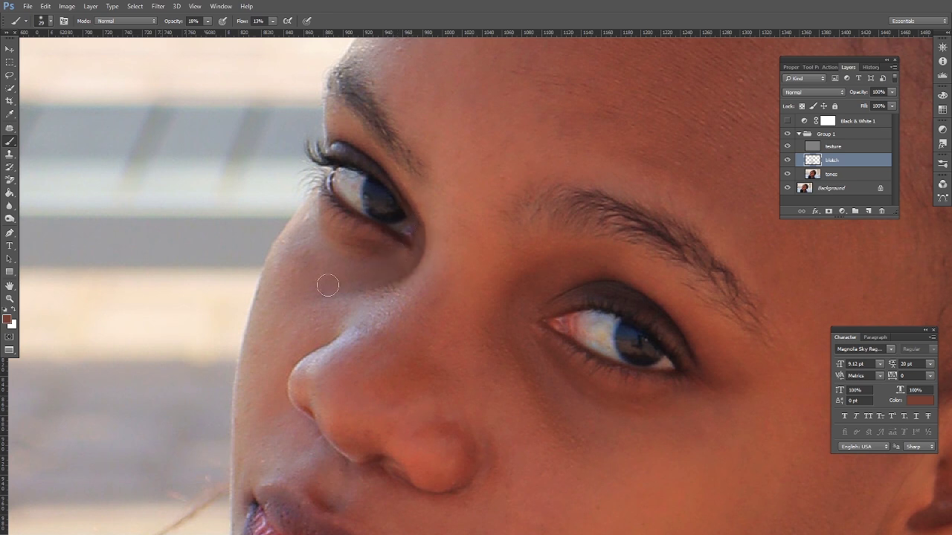
Compare the whole portrait with and without the blotch layer's painted skin corrections
{"action": "left_click_drag", "start_coordinate": [357, 290], "coordinate": [409, 210]}
{"action": "left_click_drag", "start_coordinate": [389, 312], "coordinate": [350, 268]}
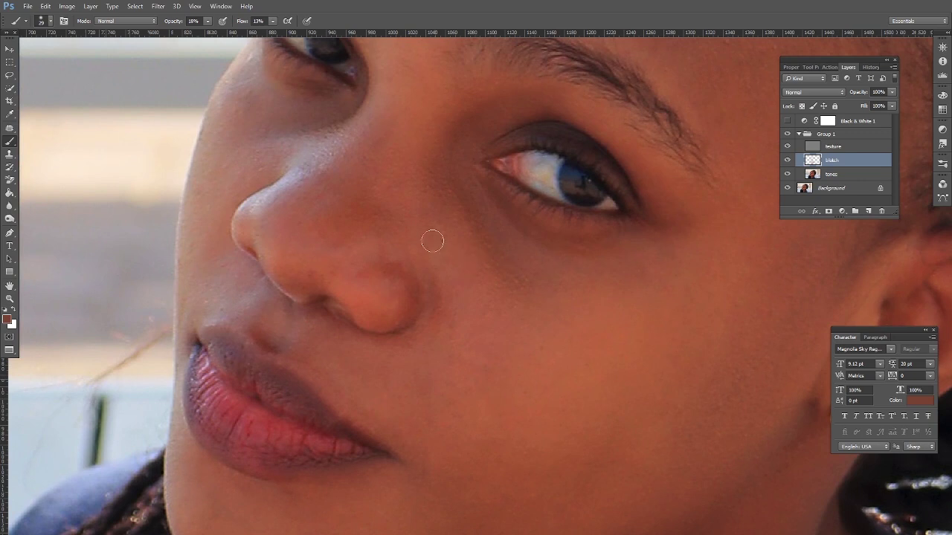
{"action": "scroll", "coordinate": [427, 226], "scroll_direction": "down", "scroll_amount": 2}
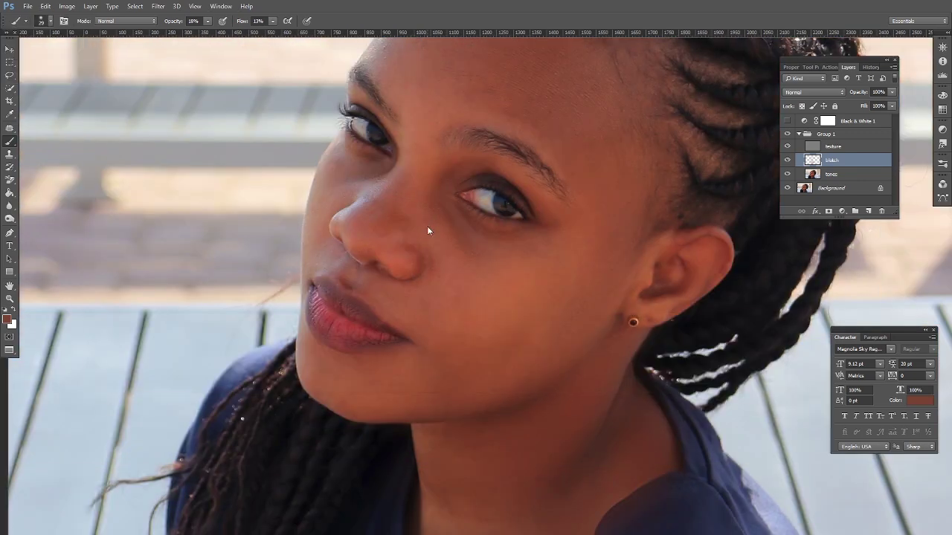
{"action": "scroll", "coordinate": [428, 226], "scroll_direction": "down", "scroll_amount": 1}
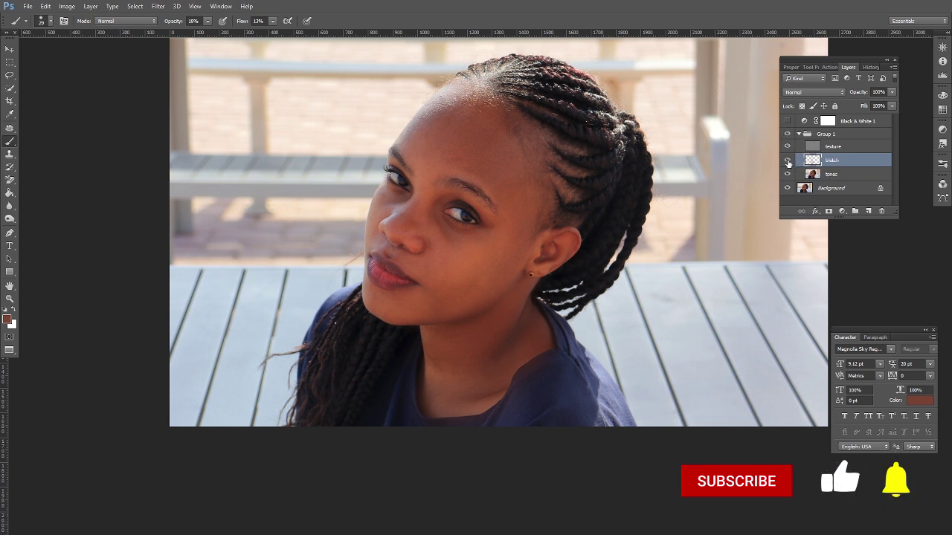
{"action": "left_click", "coordinate": [788, 160]}
{"action": "left_click", "coordinate": [788, 162]}
{"action": "left_click", "coordinate": [788, 162]}
{"action": "left_click", "coordinate": [788, 161]}
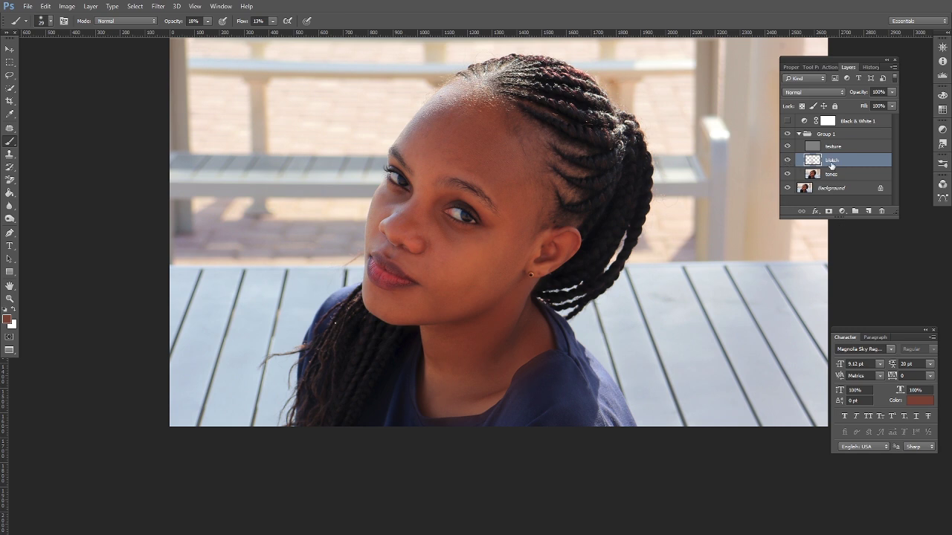
Add a layer mask to the blotch layer and paint it black over the blue top with a 182 px brush at 100% opacity and flow
{"action": "left_click", "coordinate": [829, 212]}
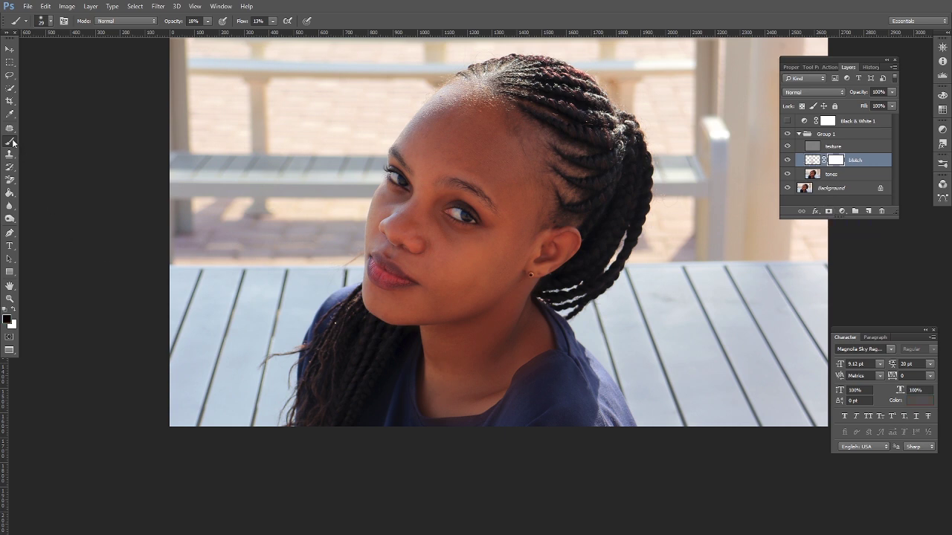
{"action": "right_click", "coordinate": [436, 201]}
{"action": "left_click_drag", "start_coordinate": [545, 221], "coordinate": [535, 225]}
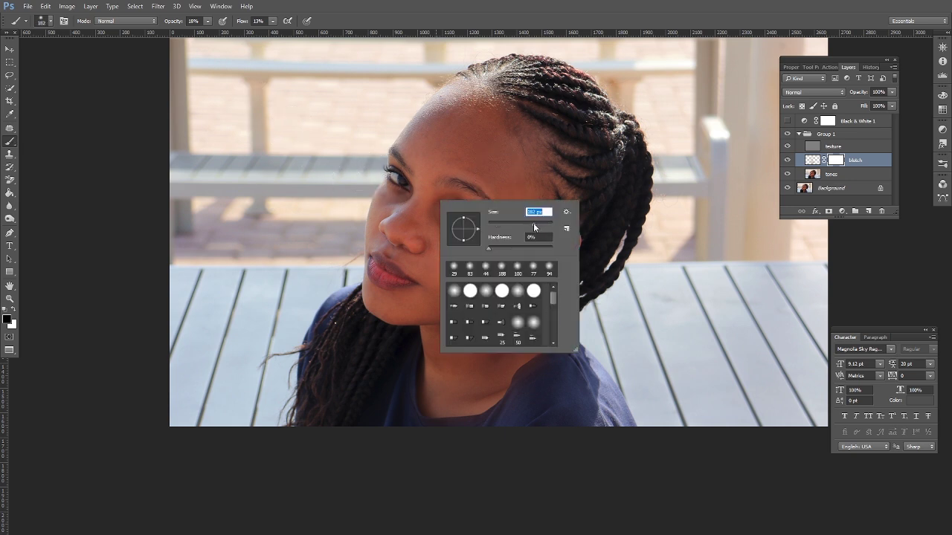
{"action": "left_click", "coordinate": [209, 21]}
{"action": "left_click", "coordinate": [272, 20]}
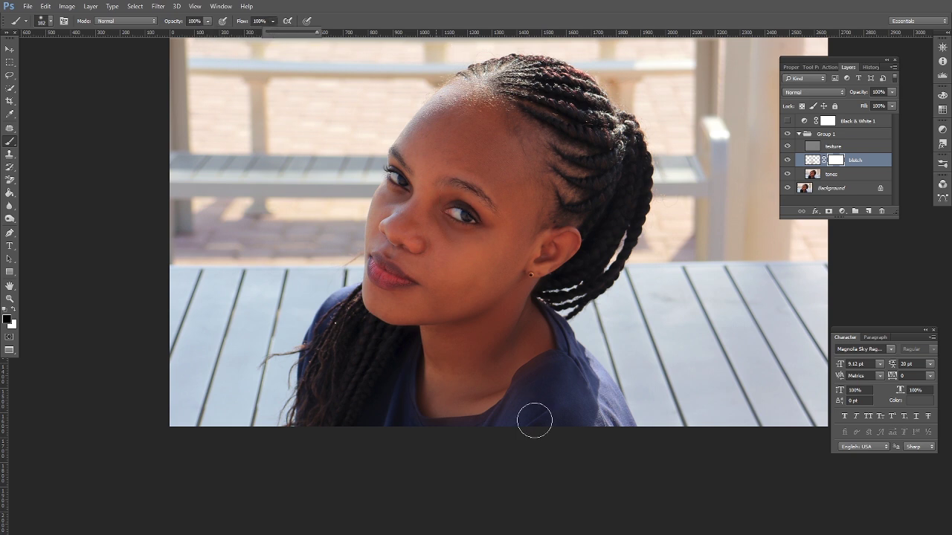
{"action": "left_click", "coordinate": [549, 367]}
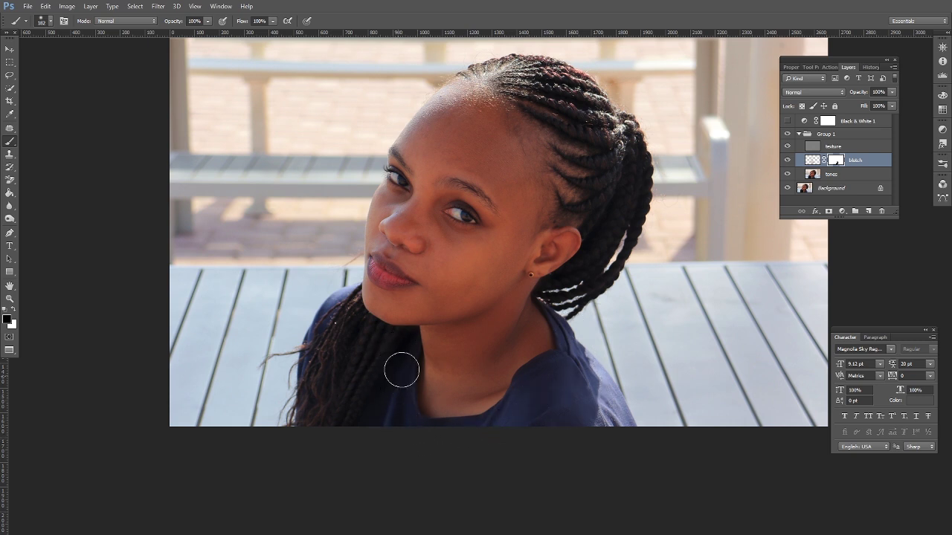
{"action": "mouse_move", "coordinate": [572, 276]}
{"action": "left_mouse_down"}
{"action": "mouse_move", "coordinate": [555, 287]}
{"action": "mouse_move", "coordinate": [611, 261]}
{"action": "mouse_move", "coordinate": [624, 241]}
{"action": "mouse_move", "coordinate": [655, 235]}
{"action": "mouse_move", "coordinate": [659, 219]}
{"action": "left_mouse_up"}
Toggle the blotch layer's visibility to check the masked result around the neck and clothing
{"action": "left_click", "coordinate": [787, 160]}
{"action": "left_click", "coordinate": [787, 160]}
{"action": "left_click", "coordinate": [788, 160]}
{"action": "left_click", "coordinate": [787, 160]}
On the tones layer, outline the near cheek below the eye with a freehand Lasso selection using an 18 px feather
{"action": "left_click", "coordinate": [827, 174]}
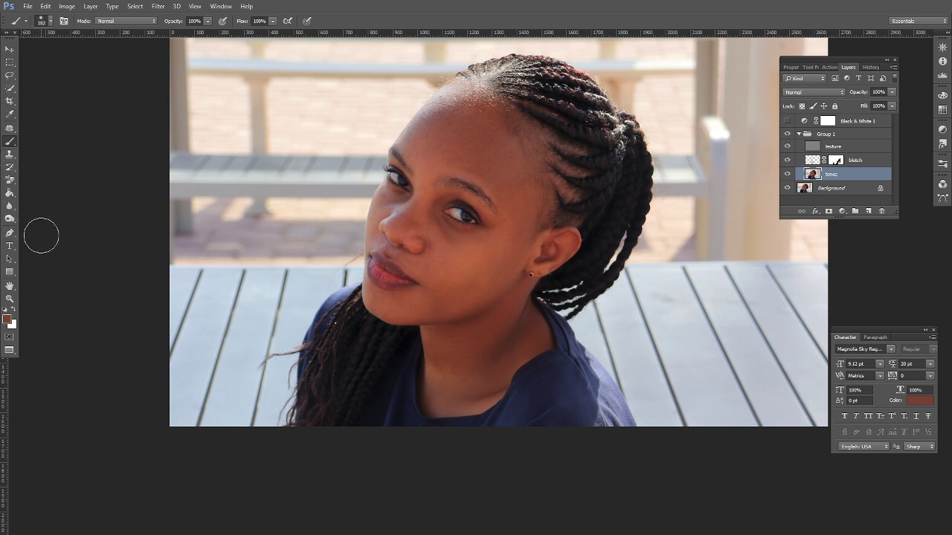
{"action": "left_click", "coordinate": [9, 298]}
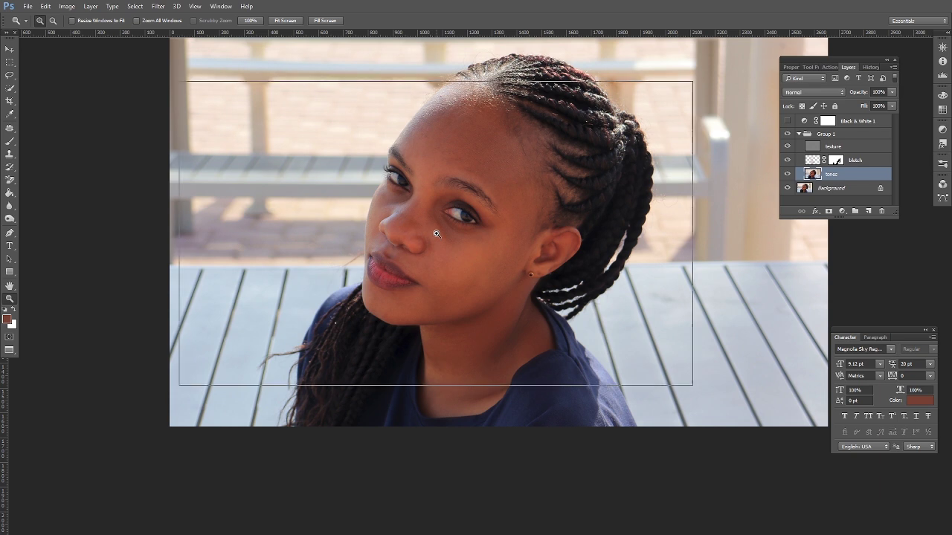
{"action": "left_click", "coordinate": [549, 172]}
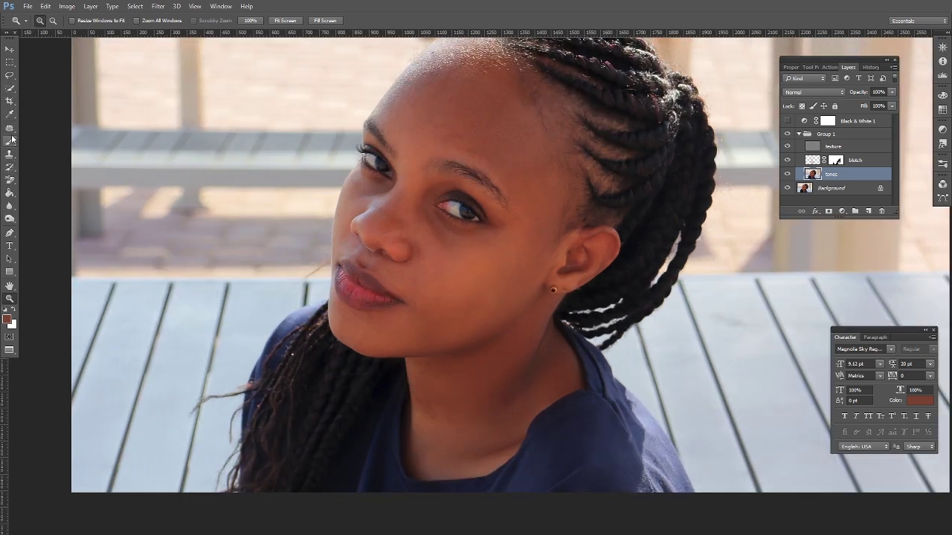
{"action": "left_click", "coordinate": [11, 76]}
{"action": "left_click", "coordinate": [15, 77]}
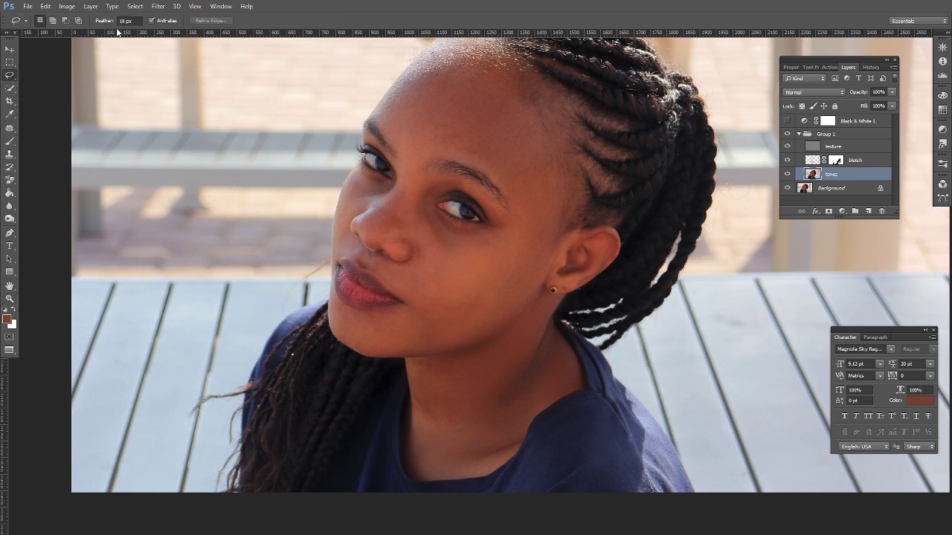
{"action": "left_click_drag", "start_coordinate": [423, 209], "coordinate": [437, 229]}
{"action": "mouse_move", "coordinate": [491, 242]}
{"action": "left_mouse_down"}
{"action": "mouse_move", "coordinate": [551, 212]}
{"action": "mouse_move", "coordinate": [537, 259]}
{"action": "mouse_move", "coordinate": [495, 317]}
{"action": "mouse_move", "coordinate": [465, 337]}
{"action": "mouse_move", "coordinate": [427, 337]}
{"action": "mouse_move", "coordinate": [416, 318]}
{"action": "mouse_move", "coordinate": [418, 220]}
{"action": "left_mouse_up"}
Apply a Gaussian Blur with a radius of about 8.4 pixels to the cheek selection and deselect it
{"action": "left_click", "coordinate": [158, 6]}
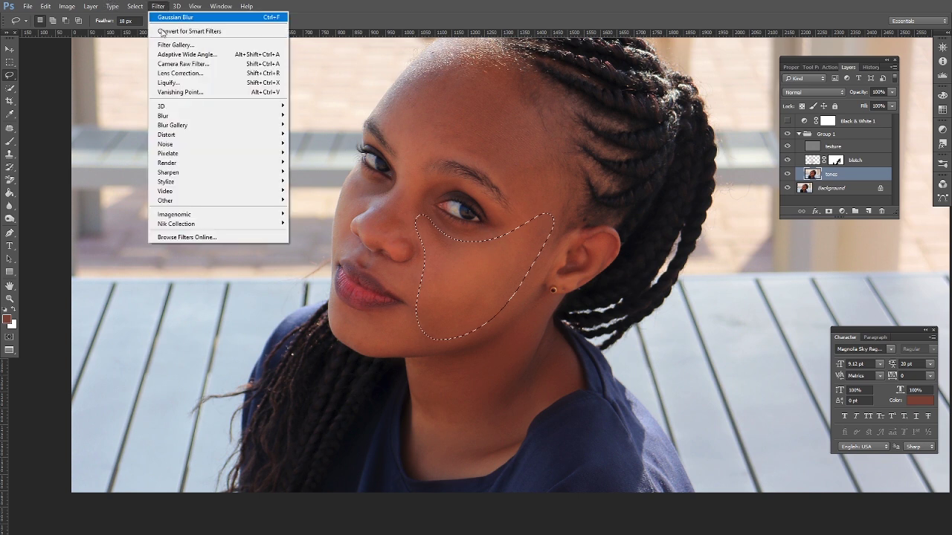
{"action": "mouse_move", "coordinate": [275, 117]}
{"action": "left_click", "coordinate": [315, 153]}
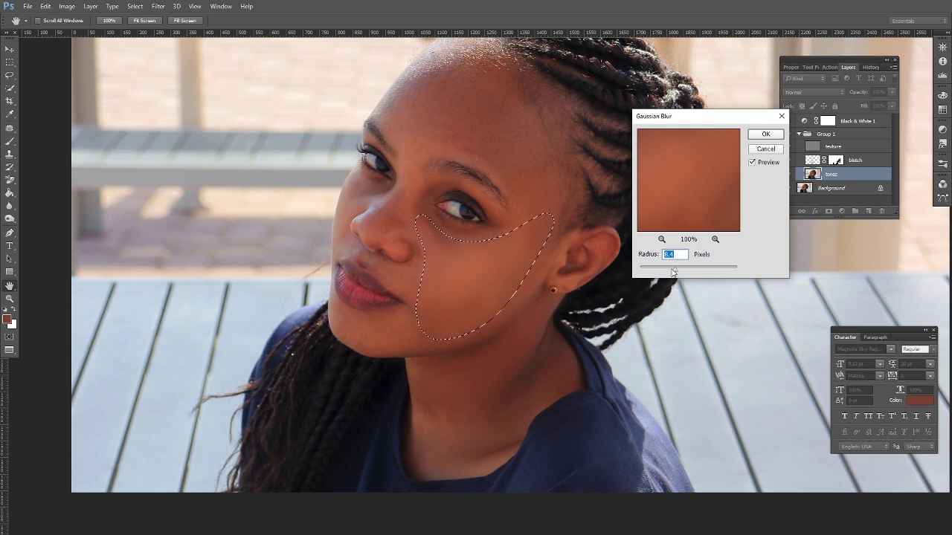
{"action": "left_click_drag", "start_coordinate": [676, 269], "coordinate": [676, 272]}
{"action": "left_click", "coordinate": [765, 134]}
{"action": "key", "text": "l"}
{"action": "key", "text": "ctrl+d"}
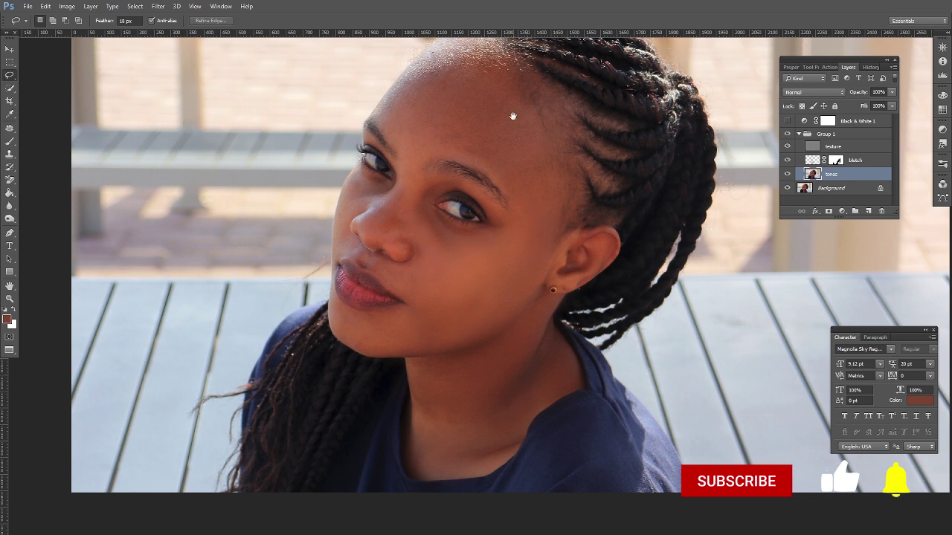
Lasso the forehead skin down to its far edge and smooth each selected area with the same Gaussian Blur
{"action": "scroll", "coordinate": [524, 132], "scroll_direction": "up", "scroll_amount": 2}
{"action": "mouse_move", "coordinate": [416, 124]}
{"action": "left_mouse_down"}
{"action": "mouse_move", "coordinate": [422, 161]}
{"action": "mouse_move", "coordinate": [495, 201]}
{"action": "left_mouse_up"}
{"action": "mouse_move", "coordinate": [539, 257]}
{"action": "left_mouse_down"}
{"action": "mouse_move", "coordinate": [573, 235]}
{"action": "mouse_move", "coordinate": [550, 158]}
{"action": "mouse_move", "coordinate": [513, 105]}
{"action": "left_mouse_up"}
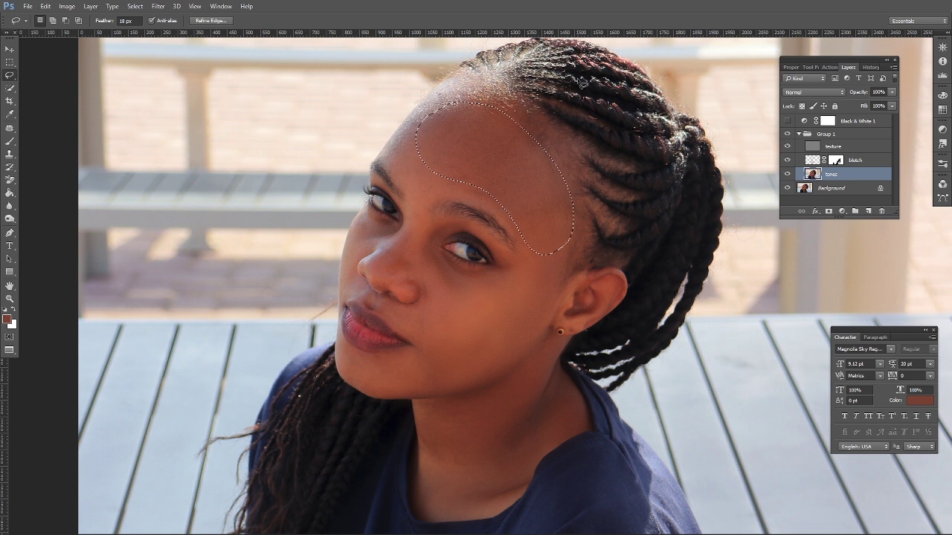
{"action": "left_click", "coordinate": [418, 110]}
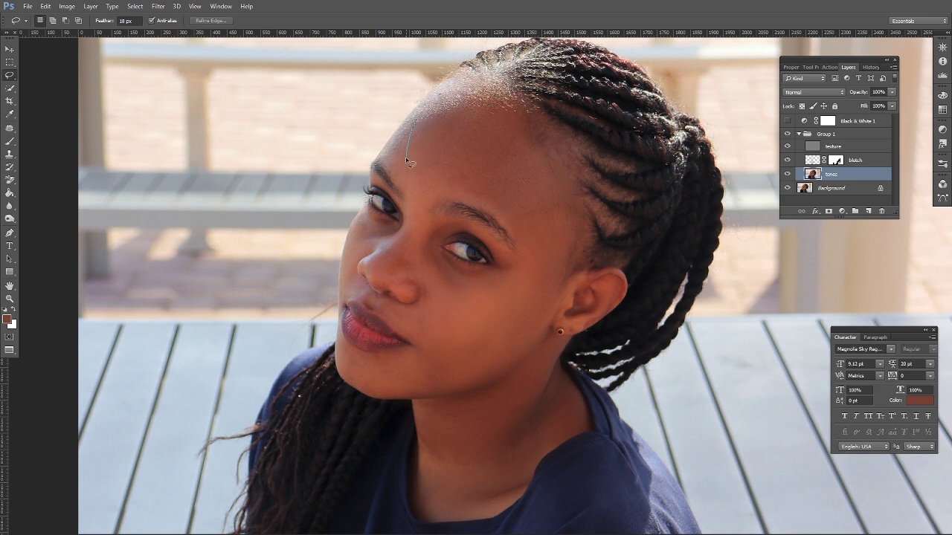
{"action": "mouse_move", "coordinate": [411, 233]}
{"action": "left_mouse_down"}
{"action": "mouse_move", "coordinate": [457, 190]}
{"action": "mouse_move", "coordinate": [451, 155]}
{"action": "mouse_move", "coordinate": [434, 134]}
{"action": "left_mouse_up"}
{"action": "left_click", "coordinate": [489, 127]}
Select small areas around the nose, under the eye and beside the mouth and smooth their tones with the repeated blur
{"action": "mouse_move", "coordinate": [411, 225]}
{"action": "left_mouse_down"}
{"action": "mouse_move", "coordinate": [375, 266]}
{"action": "mouse_move", "coordinate": [380, 280]}
{"action": "mouse_move", "coordinate": [402, 275]}
{"action": "mouse_move", "coordinate": [417, 240]}
{"action": "mouse_move", "coordinate": [441, 283]}
{"action": "mouse_move", "coordinate": [406, 259]}
{"action": "mouse_move", "coordinate": [420, 232]}
{"action": "left_mouse_up"}
{"action": "left_click", "coordinate": [444, 260]}
{"action": "left_click", "coordinate": [425, 219]}
{"action": "mouse_move", "coordinate": [342, 344]}
{"action": "left_mouse_down"}
{"action": "mouse_move", "coordinate": [380, 359]}
{"action": "mouse_move", "coordinate": [426, 353]}
{"action": "mouse_move", "coordinate": [436, 371]}
{"action": "mouse_move", "coordinate": [430, 386]}
{"action": "mouse_move", "coordinate": [385, 396]}
{"action": "mouse_move", "coordinate": [340, 349]}
{"action": "left_mouse_up"}
{"action": "left_click", "coordinate": [497, 250]}
Lasso the front of the neck and the shaded side of the neck in turn, blurring and deselecting each area
{"action": "mouse_move", "coordinate": [431, 369]}
{"action": "left_mouse_down"}
{"action": "mouse_move", "coordinate": [438, 396]}
{"action": "mouse_move", "coordinate": [482, 383]}
{"action": "mouse_move", "coordinate": [533, 296]}
{"action": "mouse_move", "coordinate": [515, 316]}
{"action": "mouse_move", "coordinate": [447, 336]}
{"action": "left_mouse_up"}
{"action": "left_click", "coordinate": [521, 296]}
{"action": "mouse_move", "coordinate": [430, 399]}
{"action": "left_mouse_down"}
{"action": "mouse_move", "coordinate": [480, 440]}
{"action": "mouse_move", "coordinate": [516, 403]}
{"action": "mouse_move", "coordinate": [553, 281]}
{"action": "left_mouse_up"}
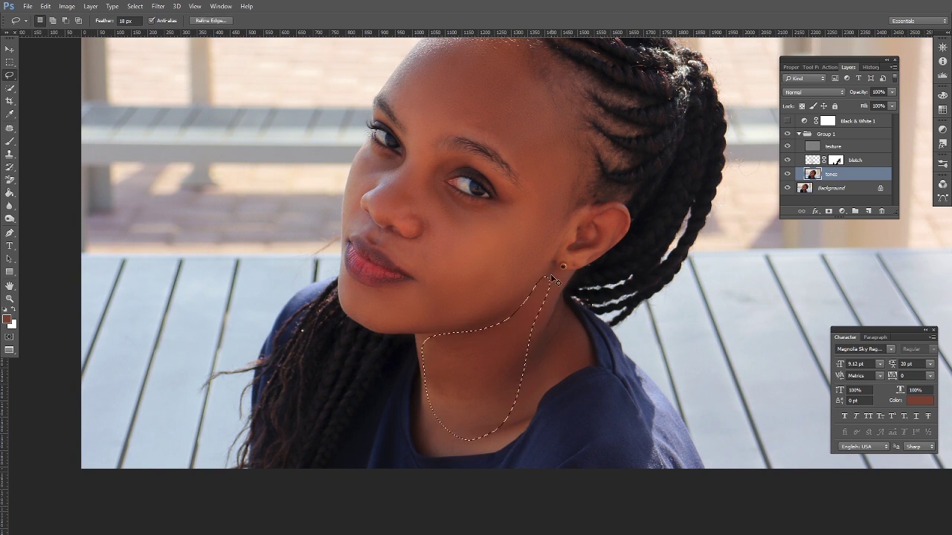
{"action": "key", "text": "ctrl+d"}
{"action": "left_click_drag", "start_coordinate": [555, 315], "coordinate": [498, 383]}
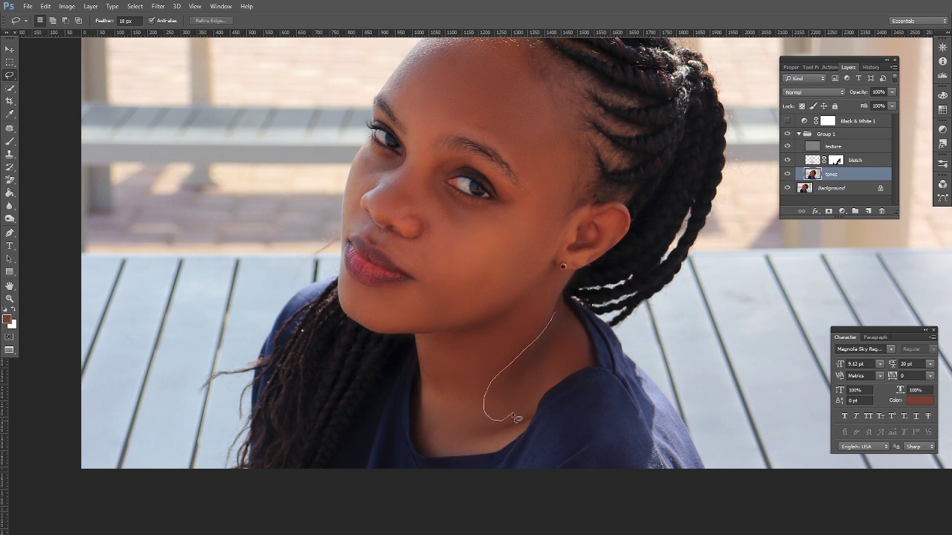
{"action": "mouse_move", "coordinate": [562, 377]}
{"action": "left_mouse_down"}
{"action": "mouse_move", "coordinate": [597, 344]}
{"action": "mouse_move", "coordinate": [587, 346]}
{"action": "left_mouse_up"}
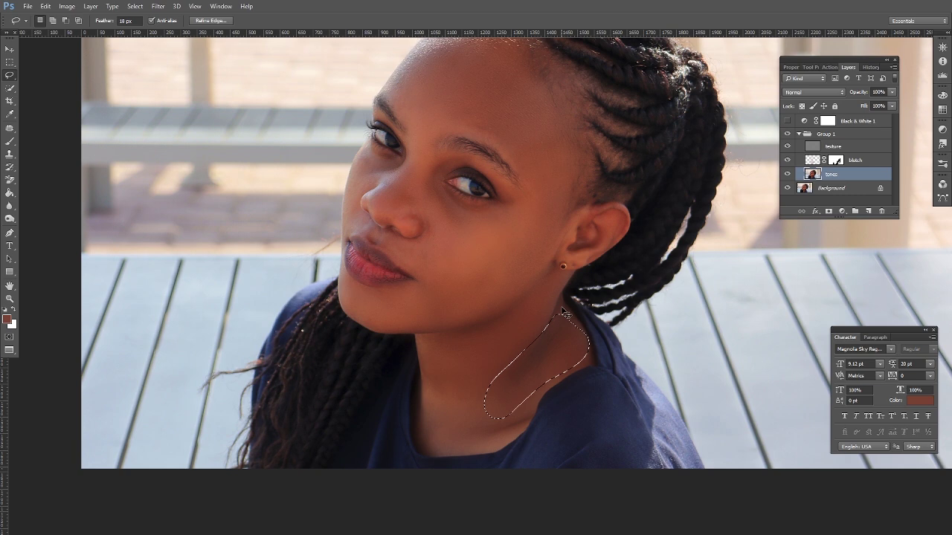
{"action": "key", "text": "ctrl+d"}
Lasso the far cheek beneath the far eye, repeat the Gaussian Blur on it and deselect
{"action": "left_click_drag", "start_coordinate": [426, 167], "coordinate": [462, 254]}
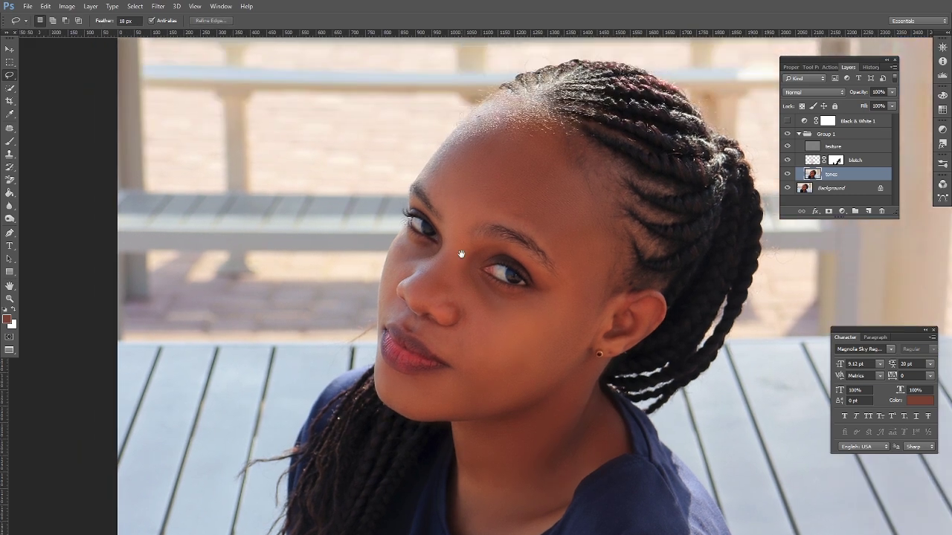
{"action": "left_click", "coordinate": [473, 249], "text": "ctrl"}
{"action": "left_click", "coordinate": [484, 276], "text": "ctrl"}
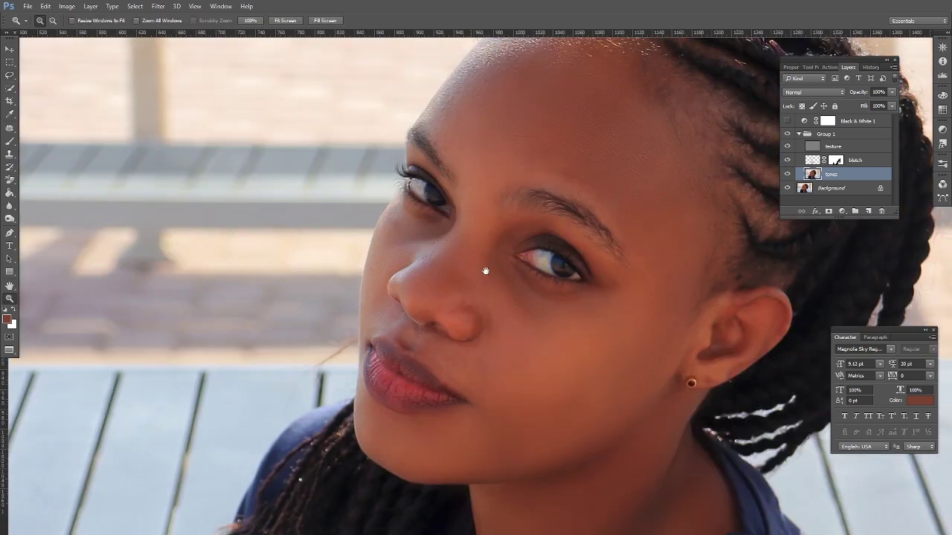
{"action": "left_click", "coordinate": [9, 75]}
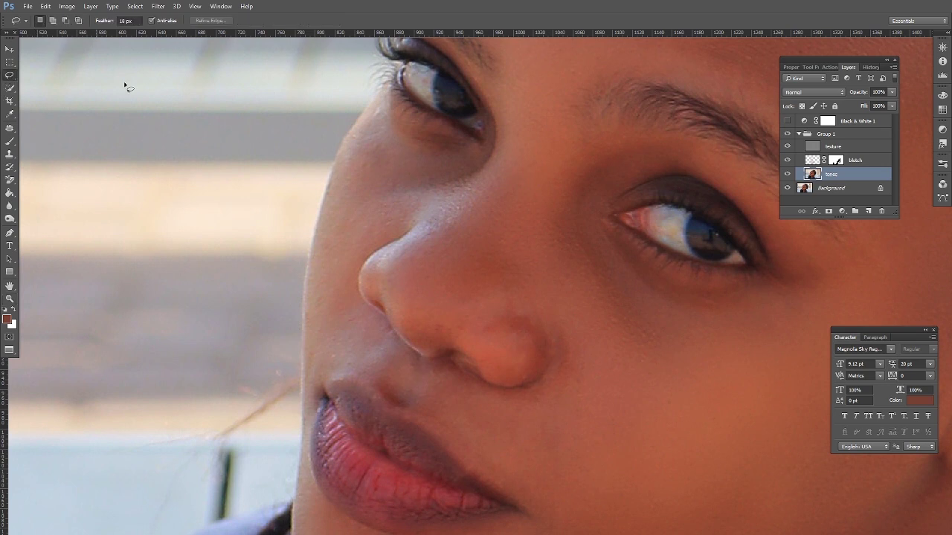
{"action": "mouse_move", "coordinate": [371, 111]}
{"action": "left_mouse_down"}
{"action": "mouse_move", "coordinate": [351, 146]}
{"action": "mouse_move", "coordinate": [318, 262]}
{"action": "mouse_move", "coordinate": [316, 319]}
{"action": "mouse_move", "coordinate": [332, 363]}
{"action": "mouse_move", "coordinate": [356, 369]}
{"action": "mouse_move", "coordinate": [380, 359]}
{"action": "mouse_move", "coordinate": [383, 341]}
{"action": "mouse_move", "coordinate": [351, 283]}
{"action": "left_mouse_up"}
{"action": "mouse_move", "coordinate": [384, 238]}
{"action": "left_mouse_down"}
{"action": "mouse_move", "coordinate": [421, 219]}
{"action": "mouse_move", "coordinate": [437, 176]}
{"action": "mouse_move", "coordinate": [405, 132]}
{"action": "left_mouse_up"}
{"action": "key", "text": "ctrl+f"}
{"action": "key", "text": "ctrl+d"}
Smooth the tones on the nose and on the skin between the nose and mouth with small blurred Lasso selections
{"action": "left_click_drag", "start_coordinate": [609, 342], "coordinate": [563, 234]}
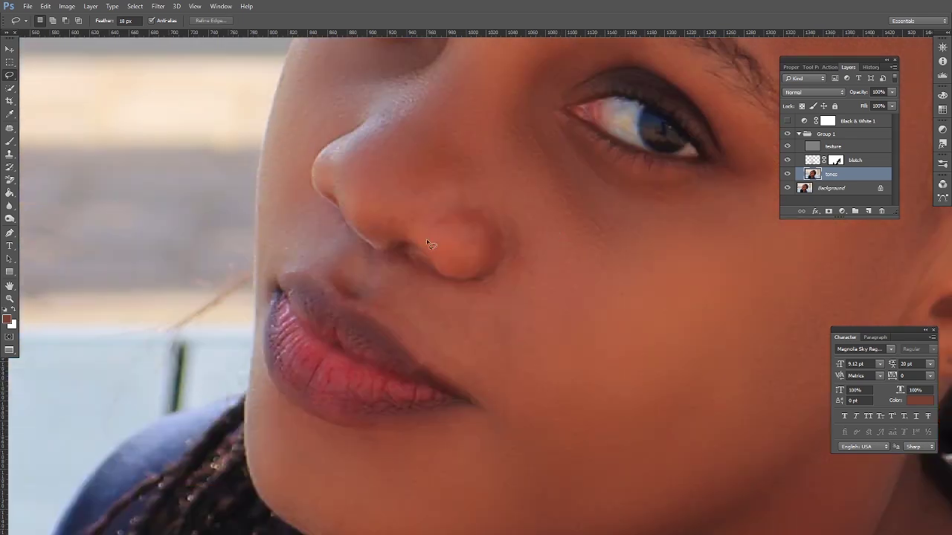
{"action": "mouse_move", "coordinate": [376, 228]}
{"action": "left_mouse_down"}
{"action": "mouse_move", "coordinate": [410, 237]}
{"action": "mouse_move", "coordinate": [400, 200]}
{"action": "left_mouse_up"}
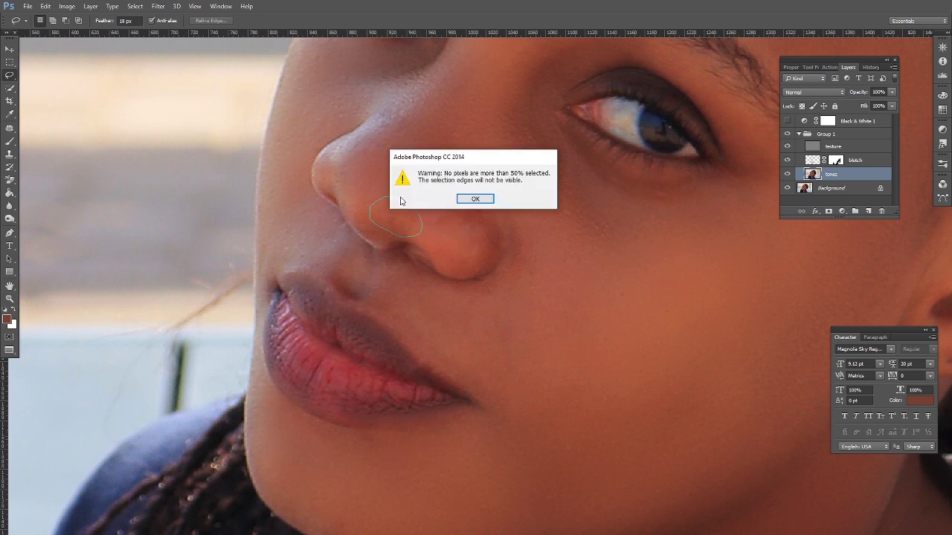
{"action": "left_click", "coordinate": [475, 198]}
{"action": "left_click_drag", "start_coordinate": [394, 257], "coordinate": [381, 283]}
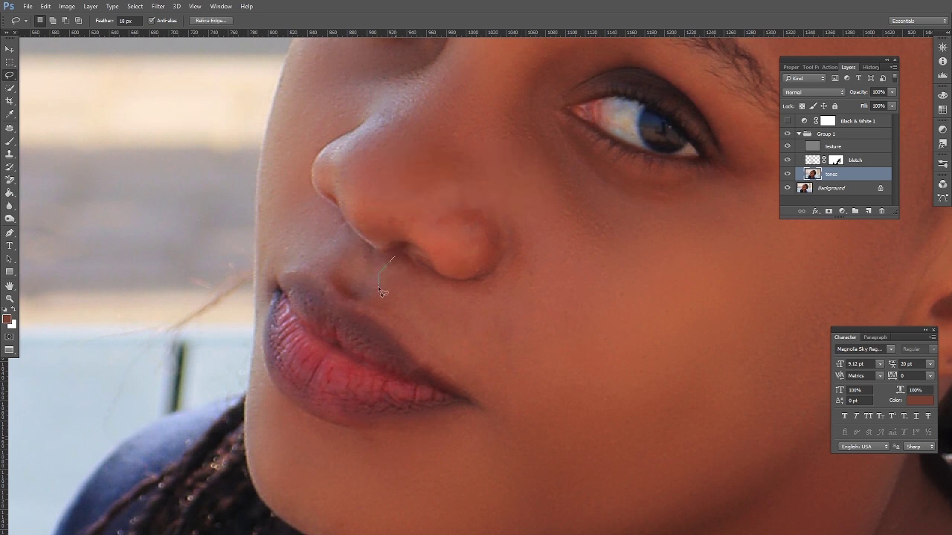
{"action": "left_click_drag", "start_coordinate": [539, 386], "coordinate": [423, 262]}
{"action": "key", "text": "ctrl+d"}
{"action": "mouse_move", "coordinate": [429, 225]}
{"action": "left_mouse_down"}
{"action": "mouse_move", "coordinate": [470, 239]}
{"action": "mouse_move", "coordinate": [473, 217]}
{"action": "left_mouse_up"}
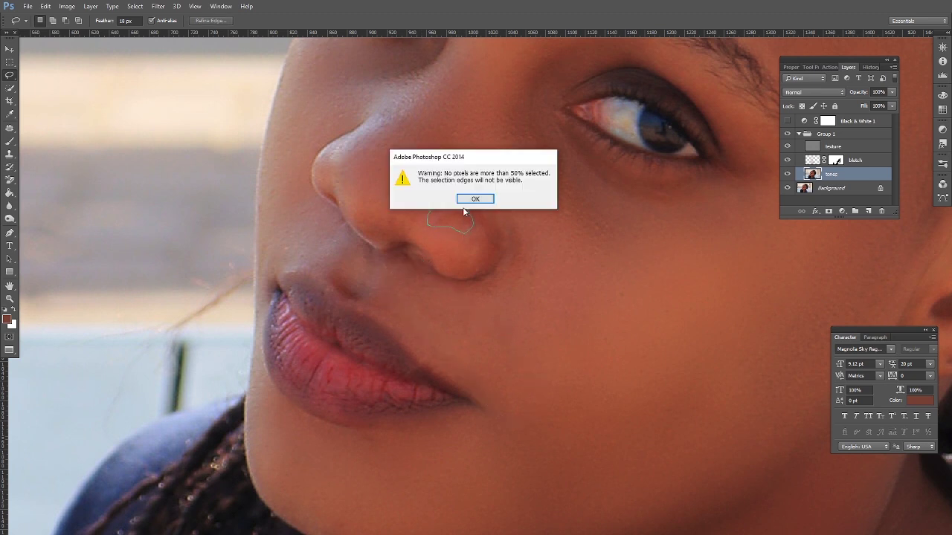
{"action": "left_click", "coordinate": [466, 202]}
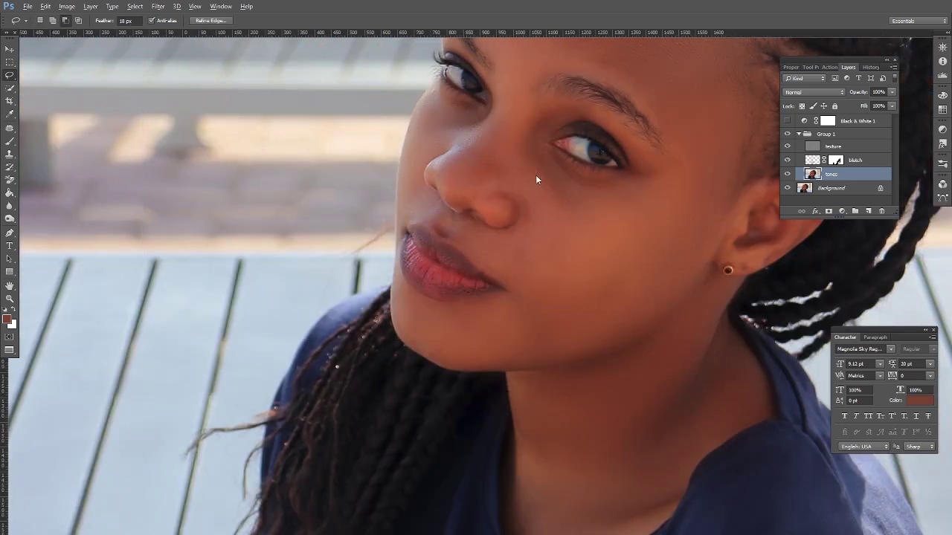
View the full portrait and compare it with the blotch layer hidden and shown
{"action": "left_click", "coordinate": [536, 177], "text": "alt"}
{"action": "left_click", "coordinate": [536, 177], "text": "alt"}
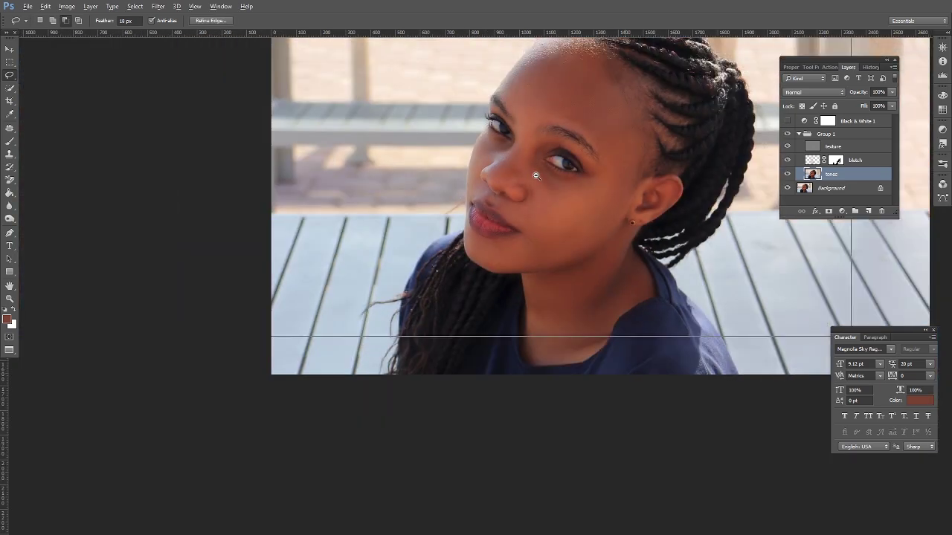
{"action": "left_click", "coordinate": [536, 177], "text": "alt"}
{"action": "key", "text": "alt+space"}
{"action": "left_click", "coordinate": [668, 201]}
{"action": "left_click_drag", "start_coordinate": [617, 129], "coordinate": [568, 183]}
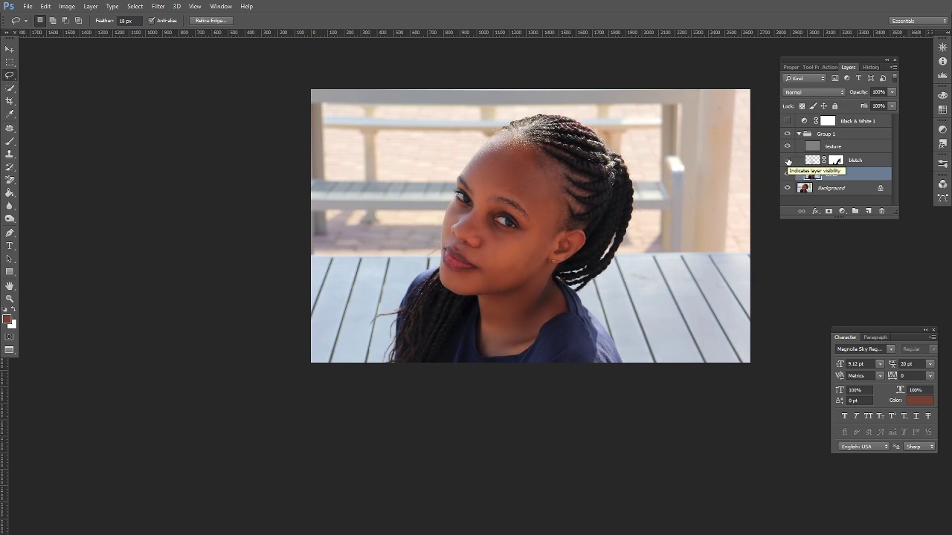
{"action": "left_click", "coordinate": [788, 160]}
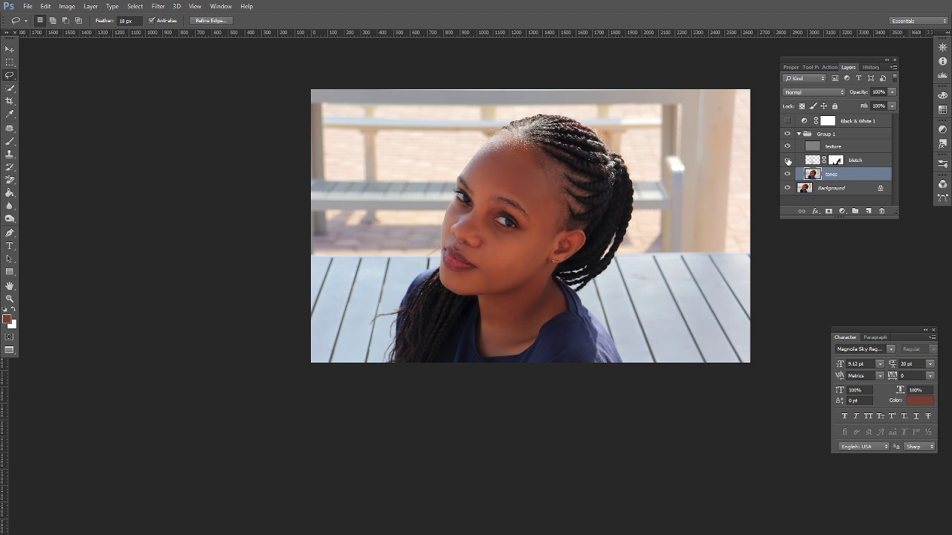
{"action": "left_click", "coordinate": [788, 161]}
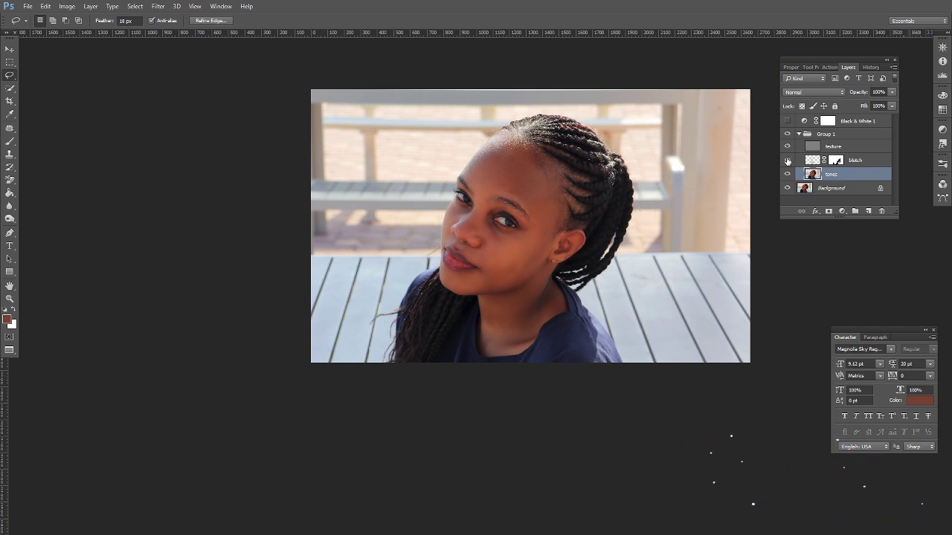
Collapse Group 1 and toggle its visibility to compare the portrait before and after the whole retouch
{"action": "left_click", "coordinate": [798, 135]}
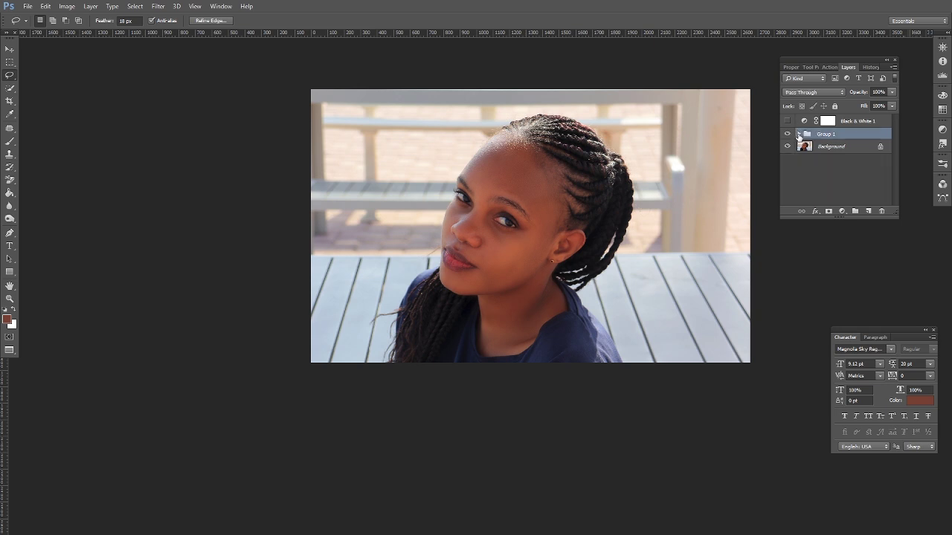
{"action": "left_click", "coordinate": [785, 135]}
{"action": "left_click", "coordinate": [785, 134]}
{"action": "left_click", "coordinate": [785, 135]}
{"action": "left_click", "coordinate": [785, 135]}
{"action": "left_click", "coordinate": [785, 135]}
{"action": "left_click", "coordinate": [785, 135]}
{"action": "key", "text": "super"}
{"action": "left_click", "coordinate": [302, 526]}
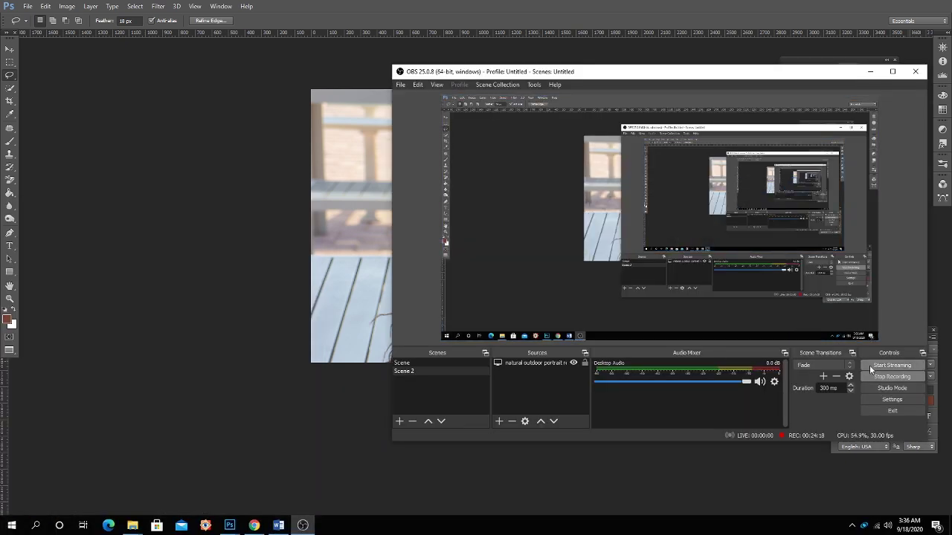